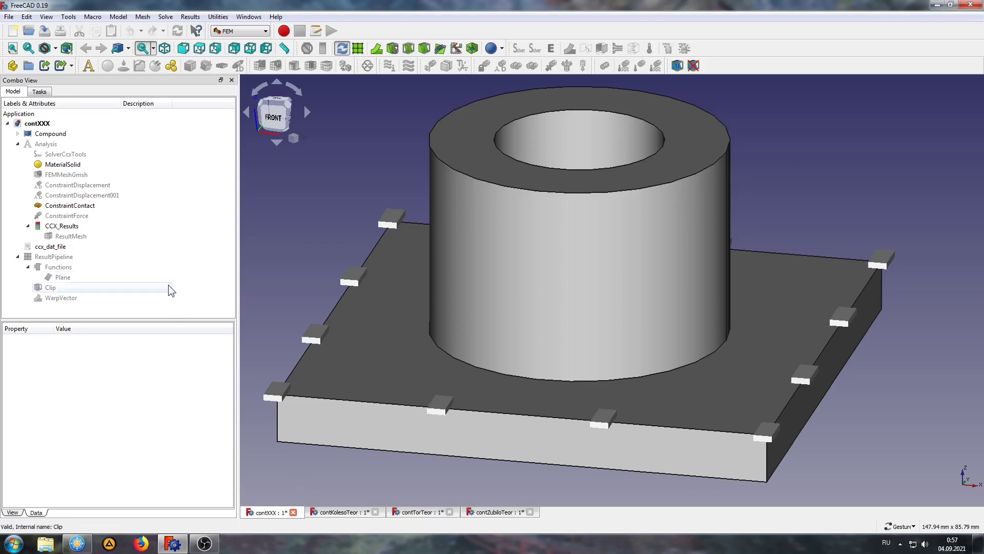
Step: Show WarpVector and hide ConstraintContact and the Compound to reveal the displacement colours
left_click(108, 208)
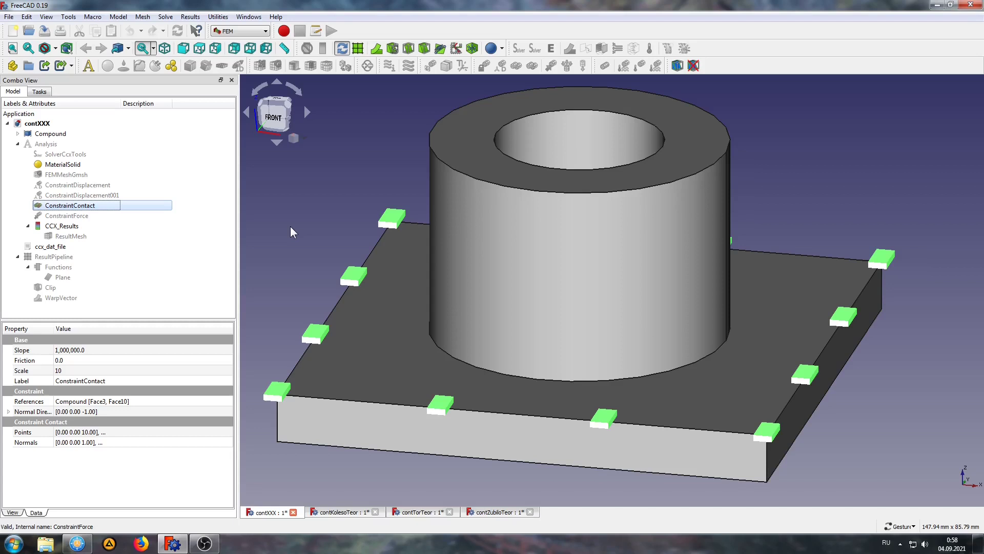
left_click(51, 298)
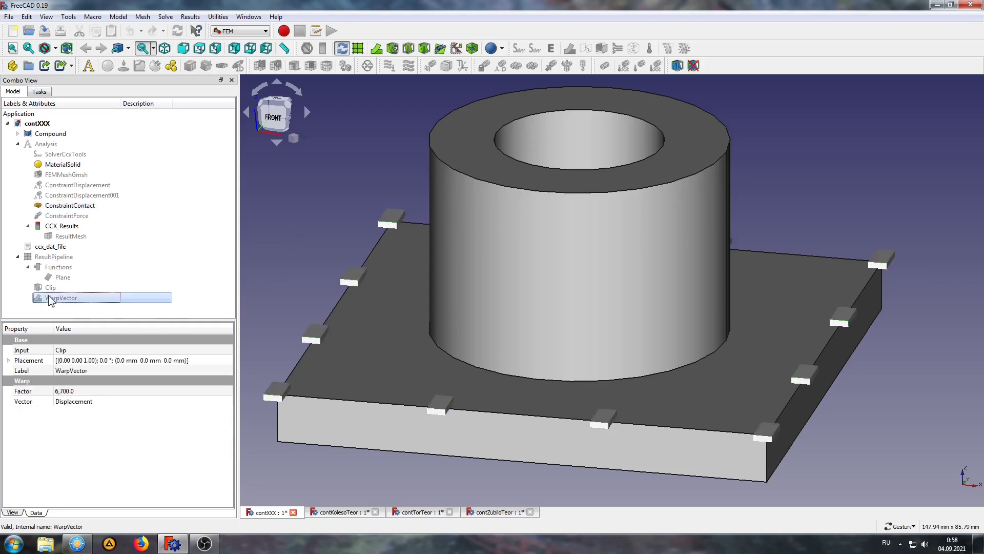
key("space")
left_click(67, 206)
key("space")
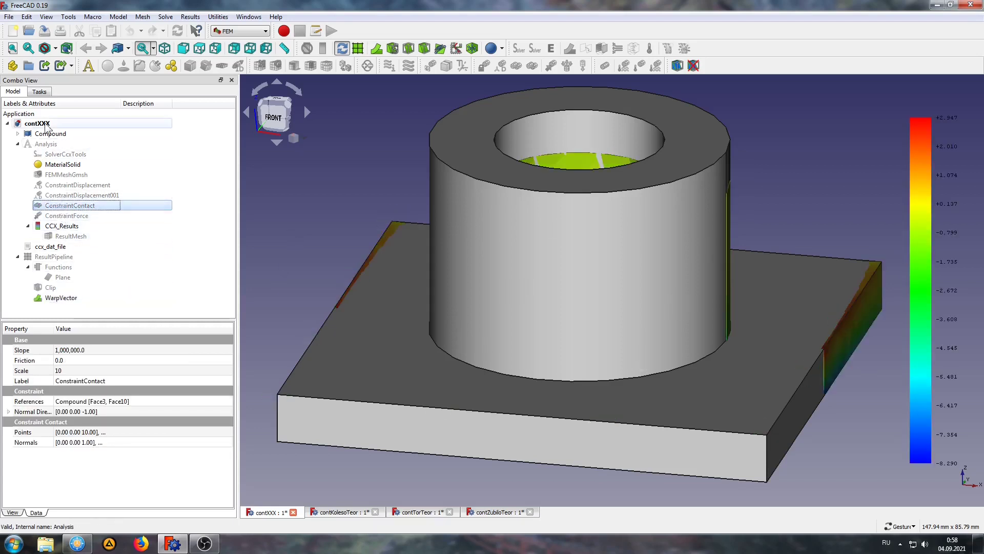
left_click(49, 133)
key("space")
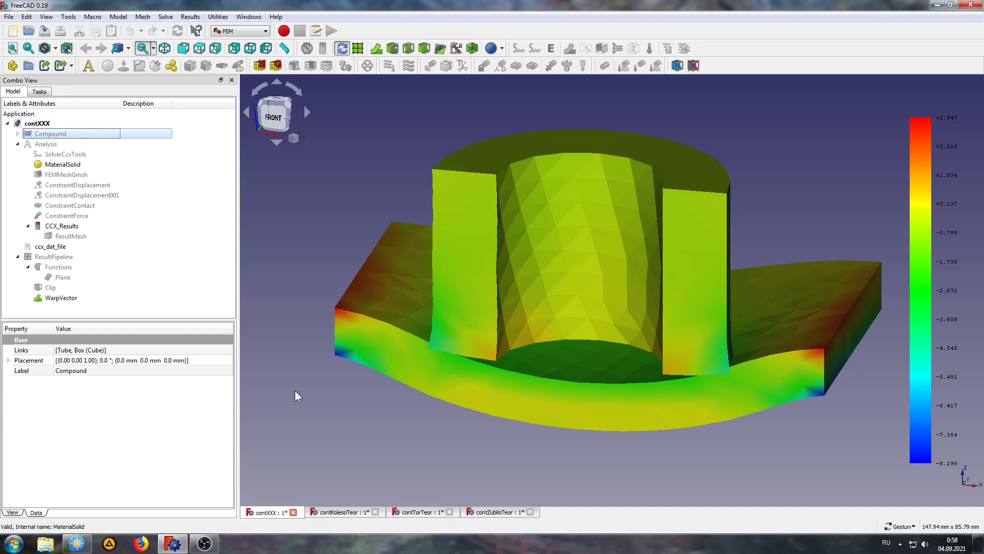
Step: Show the warped WarpVector result in the contKolesoTeor wheel model
left_click(338, 512)
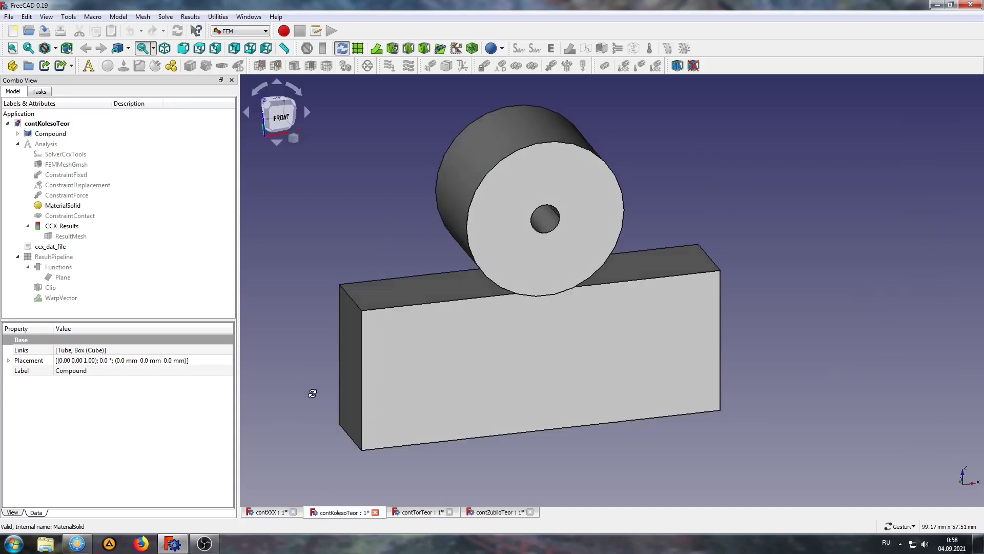
mouse_move(310, 397)
left_mouse_down()
mouse_move(359, 433)
mouse_move(374, 403)
mouse_move(401, 407)
left_mouse_up()
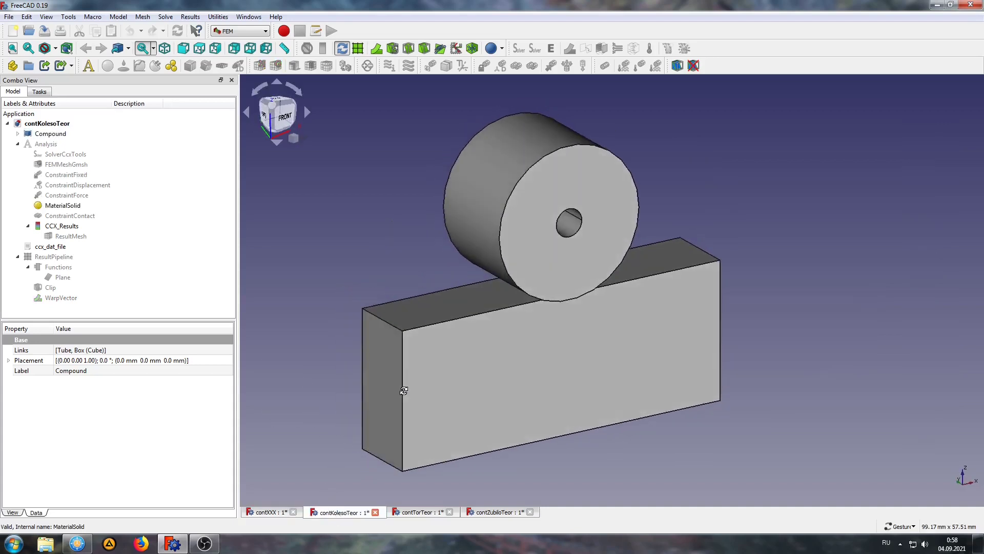
left_click(61, 299)
key("space")
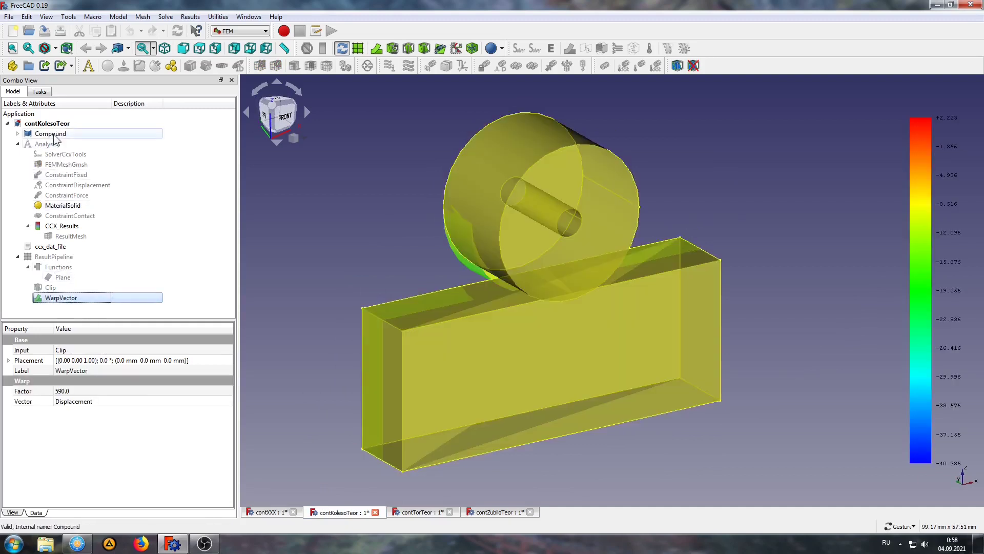
left_click_drag(771, 383, 714, 391)
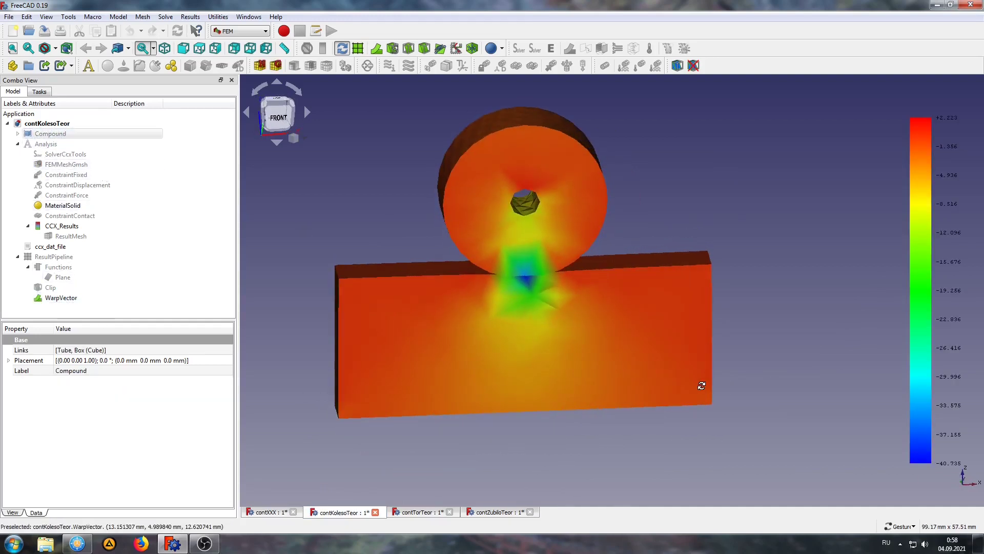
Step: In contTorTeor, show the torus WarpVector result and hide the Compound
left_click(417, 511)
mouse_move(321, 291)
left_mouse_down()
mouse_move(336, 228)
mouse_move(367, 247)
left_mouse_up()
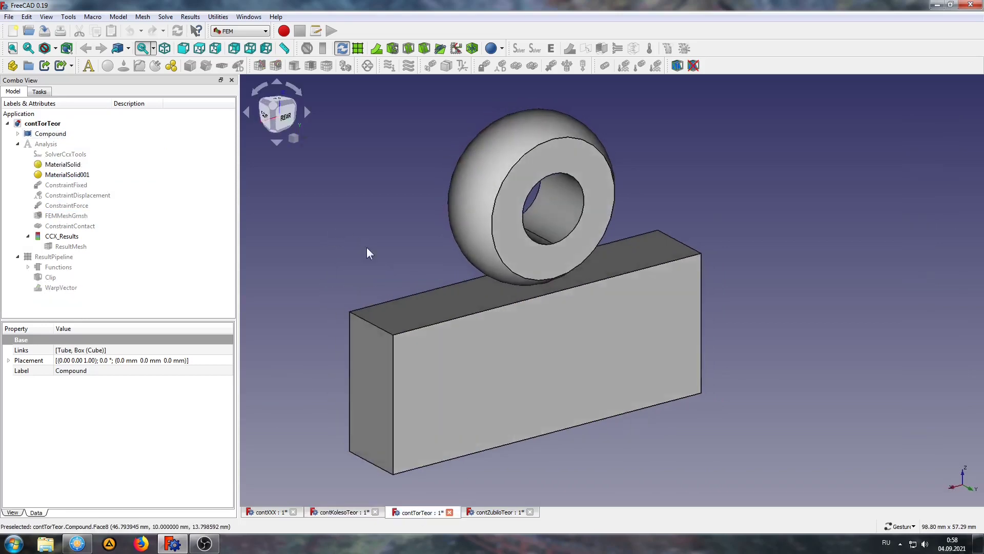
mouse_move(710, 218)
left_mouse_down()
mouse_move(744, 293)
mouse_move(812, 274)
mouse_move(841, 253)
mouse_move(795, 291)
mouse_move(747, 307)
left_mouse_up()
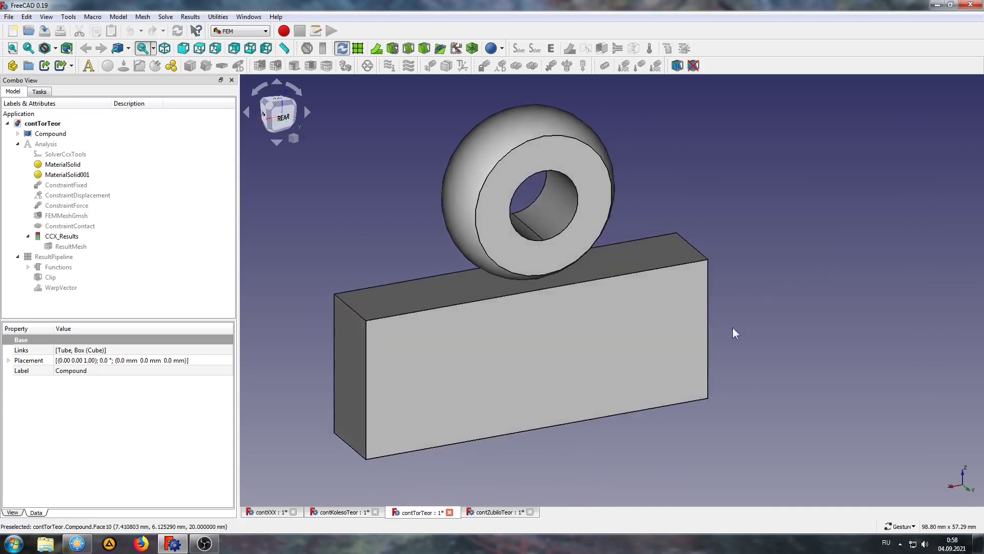
left_click(42, 287)
key("space")
left_click(50, 133)
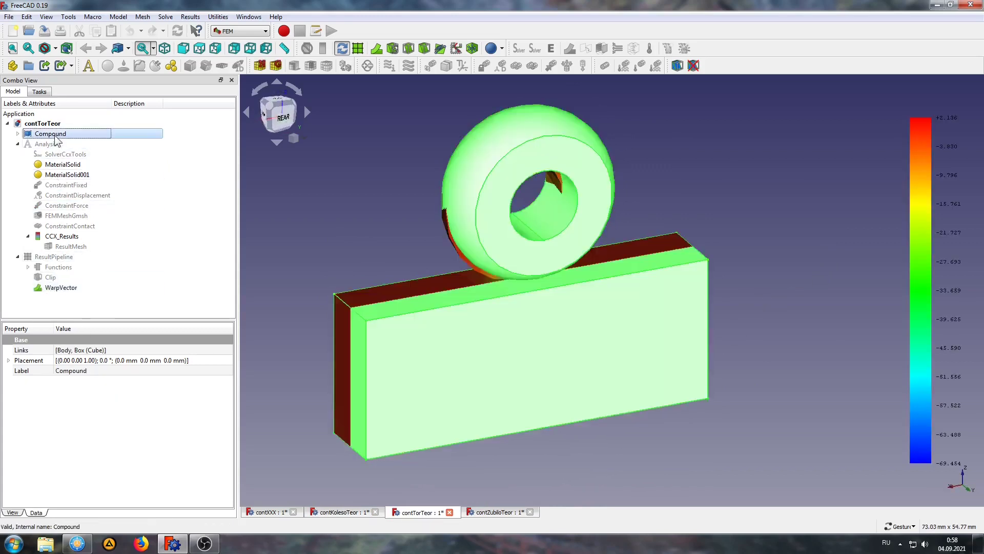
key("space")
left_click_drag(699, 429, 686, 416)
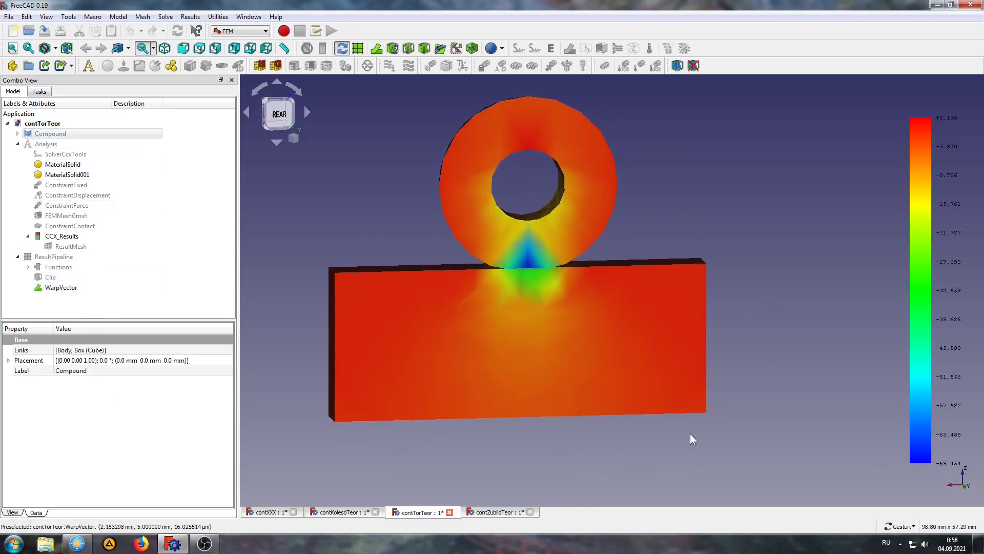
Step: In contZubiloTeor, show the wedge WarpVector result, hide the Compound, and view from the front
left_click(491, 512)
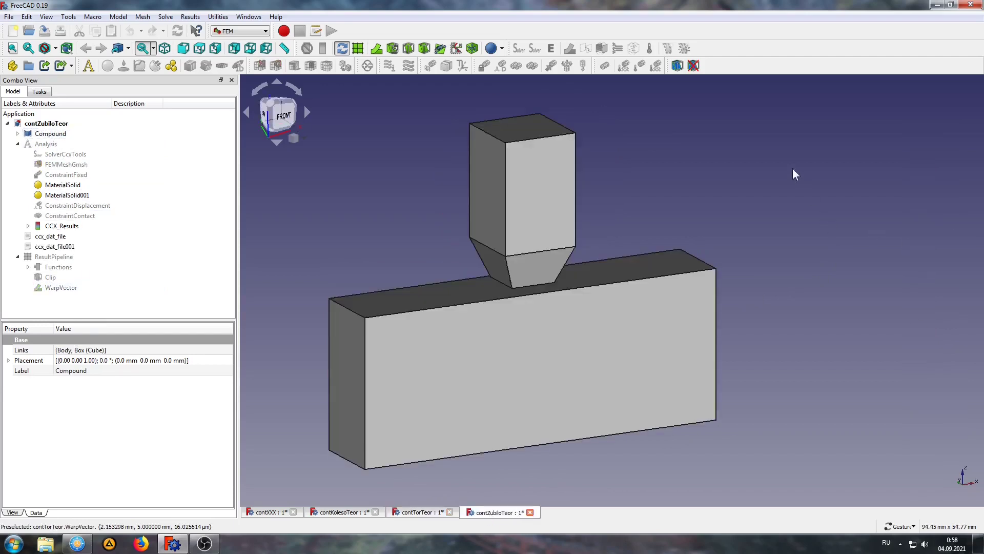
mouse_move(769, 167)
left_mouse_down()
mouse_move(776, 217)
mouse_move(769, 161)
left_mouse_up()
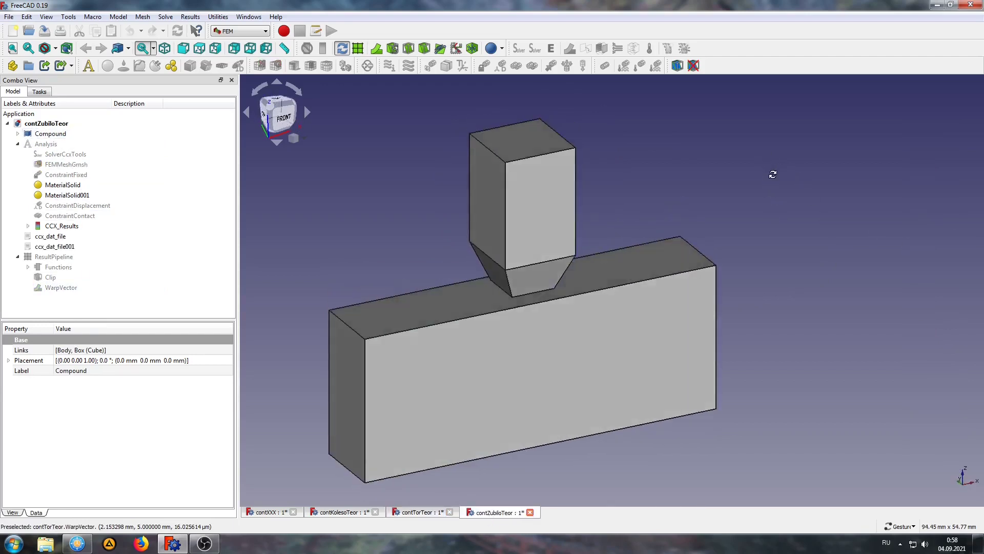
left_click(58, 287)
key("space")
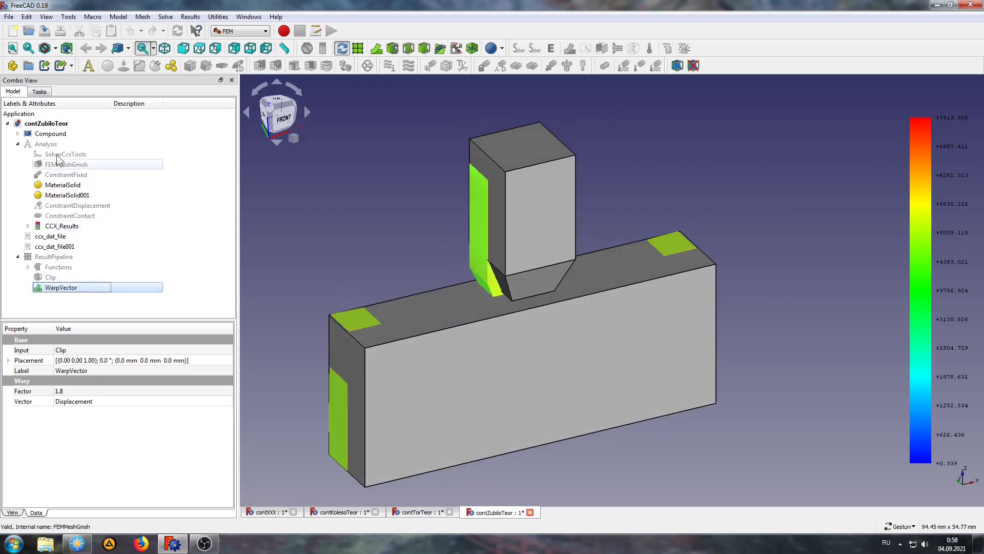
left_click(50, 134)
key("space")
left_click(283, 118)
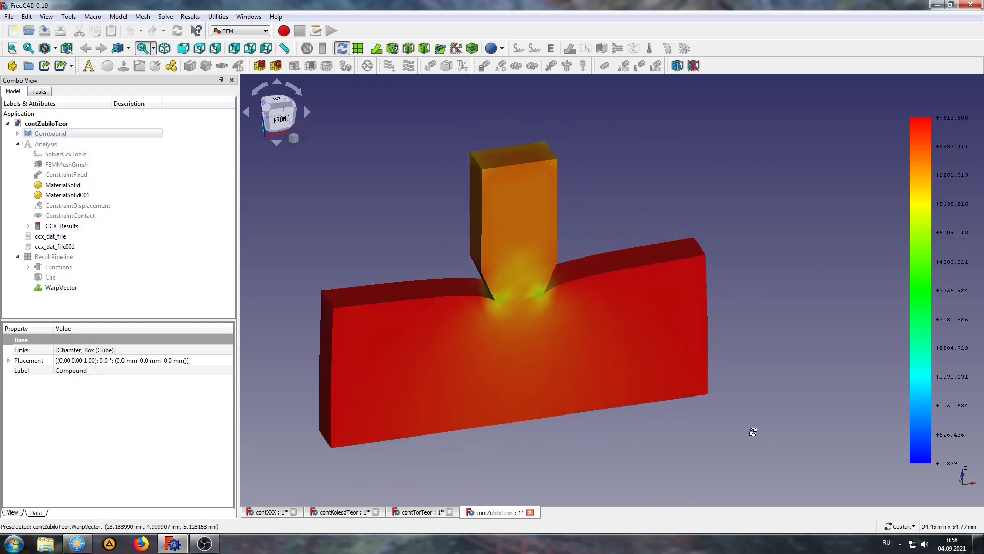
mouse_move(748, 388)
left_mouse_down()
mouse_move(695, 387)
mouse_move(750, 415)
left_mouse_up()
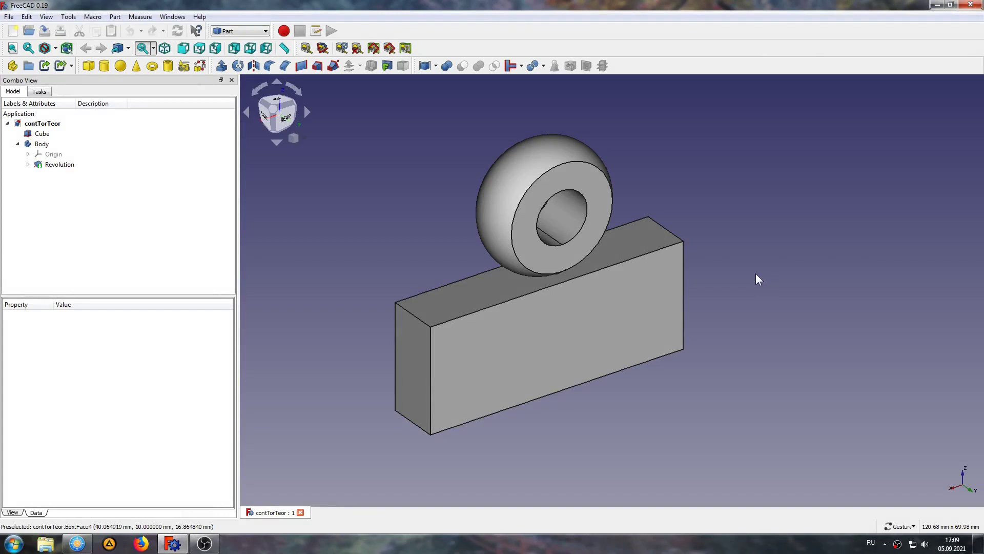
Step: Combine the Cube and Body into one object with Make compound
mouse_move(778, 351)
left_mouse_down()
mouse_move(715, 308)
mouse_move(681, 301)
left_mouse_up()
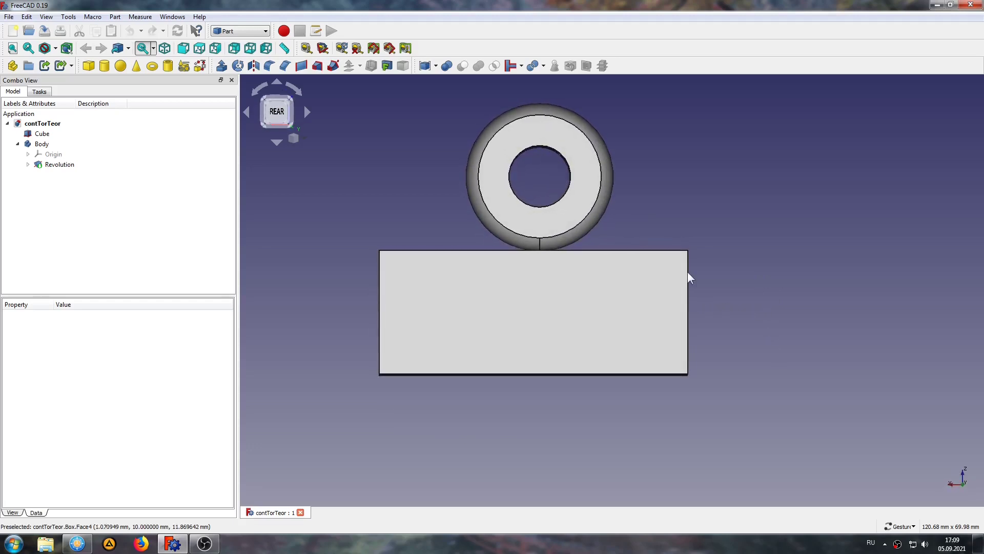
mouse_move(653, 158)
left_mouse_down()
mouse_move(678, 202)
mouse_move(771, 202)
mouse_move(768, 210)
left_mouse_up()
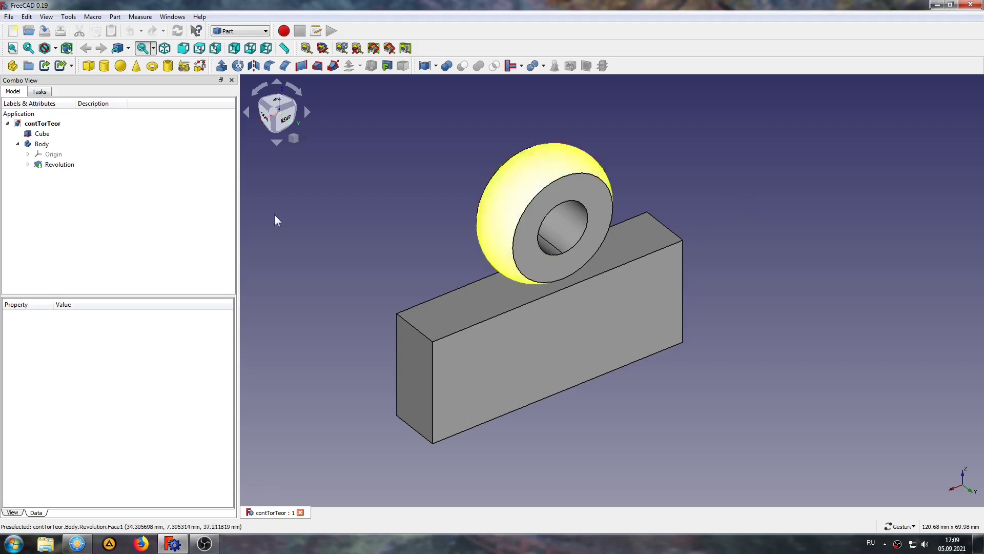
left_click(17, 144)
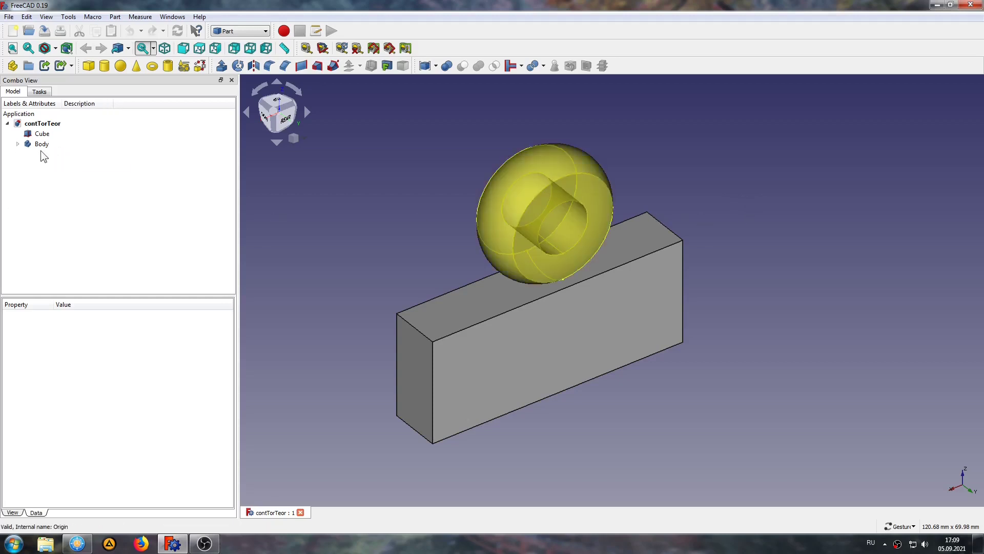
left_click(42, 134, "shift")
left_click(435, 66)
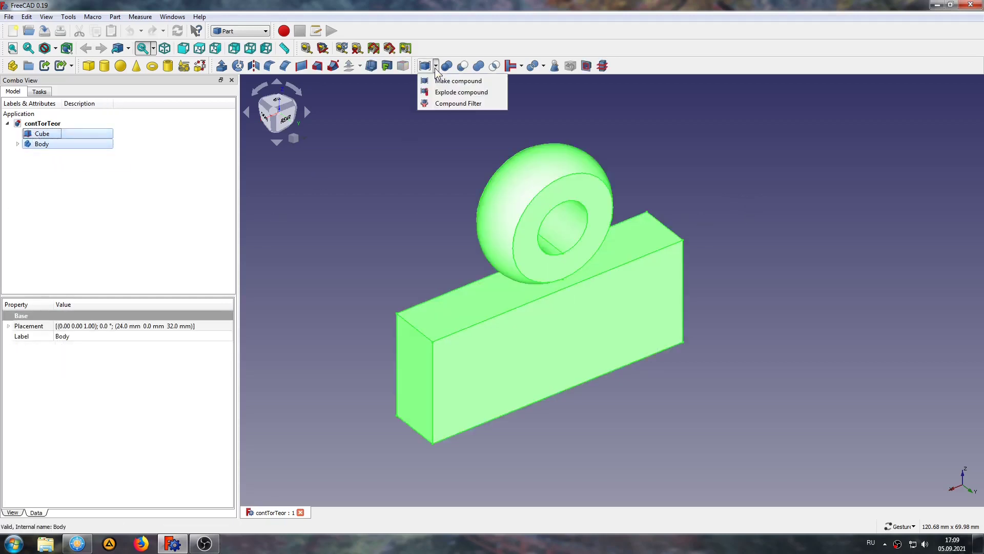
left_click(458, 82)
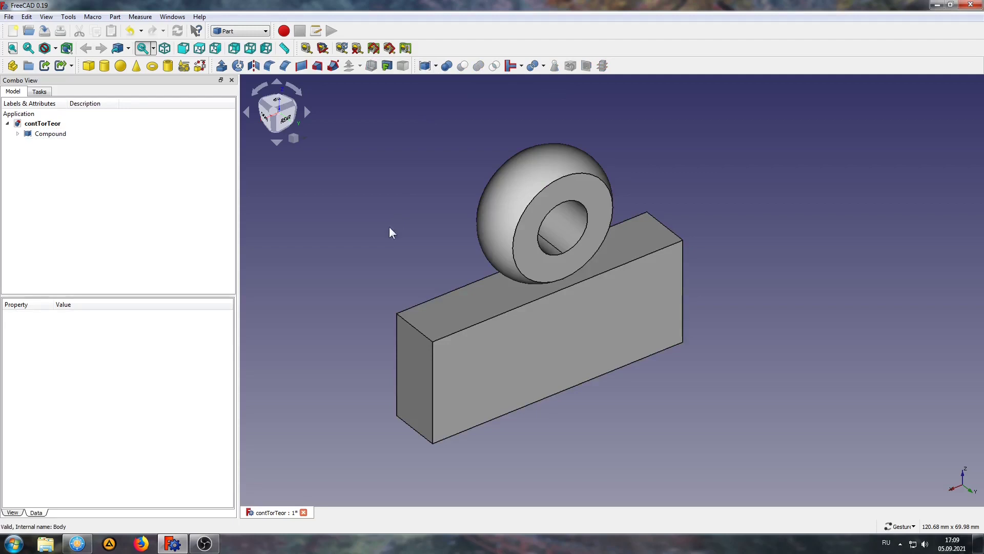
Step: Switch to the FEM workbench and create a new FEM analysis
left_click(240, 31)
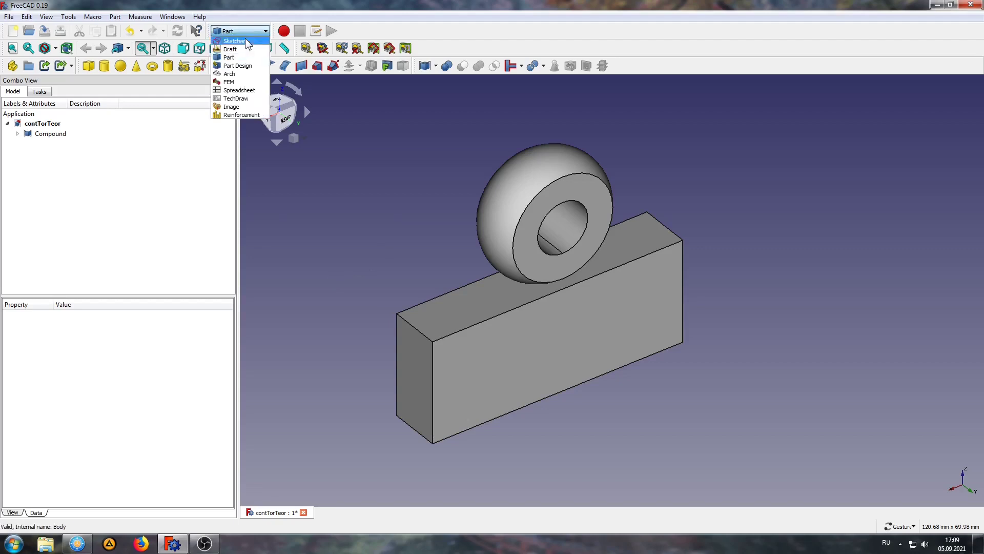
left_click(230, 84)
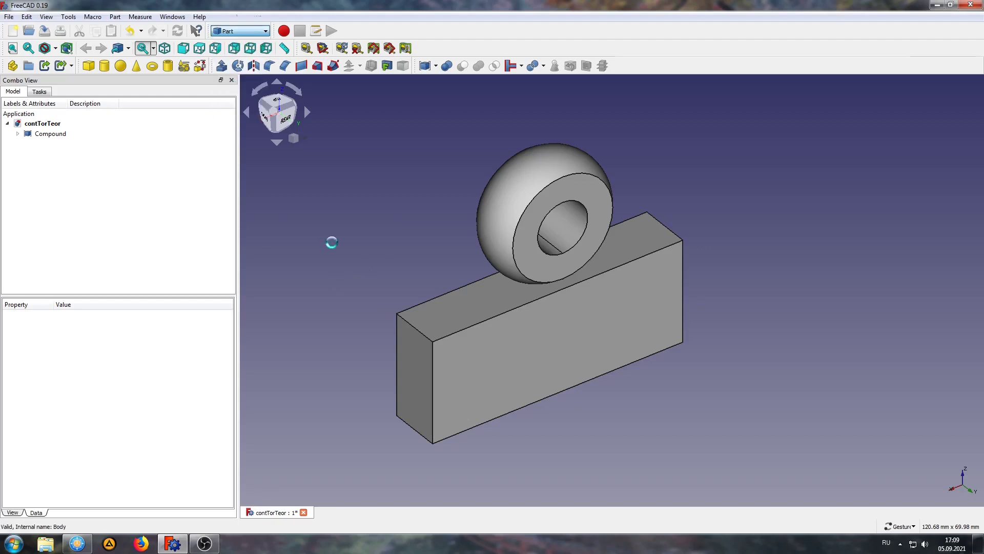
left_click(94, 68)
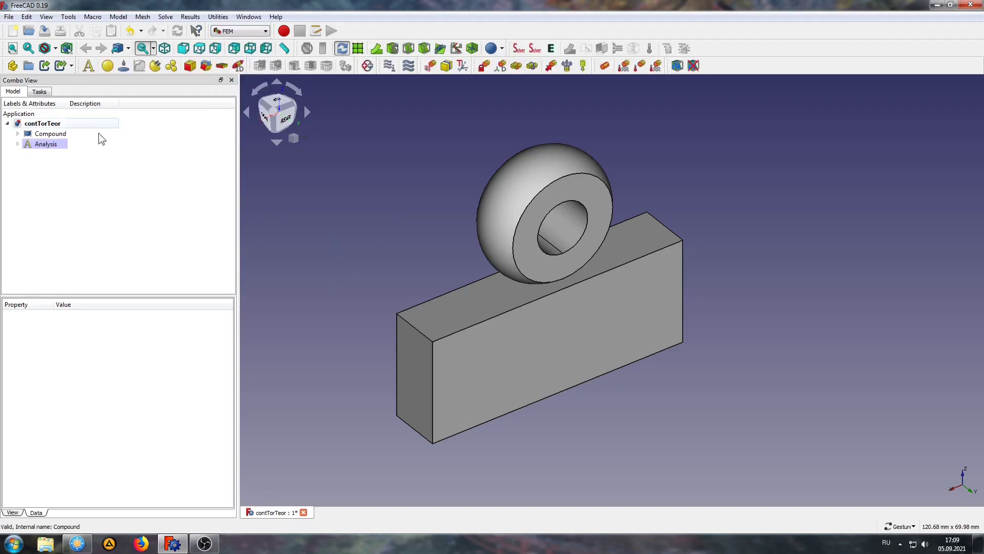
Step: Generate a Gmsh tetrahedral mesh of the Compound and return to the tree
left_click(18, 144)
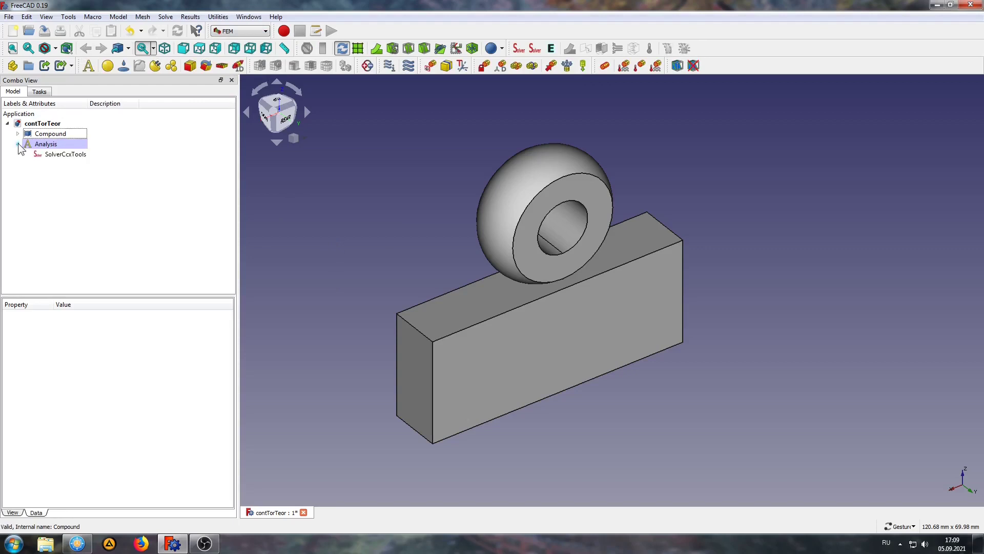
left_click(51, 133)
left_click(274, 65)
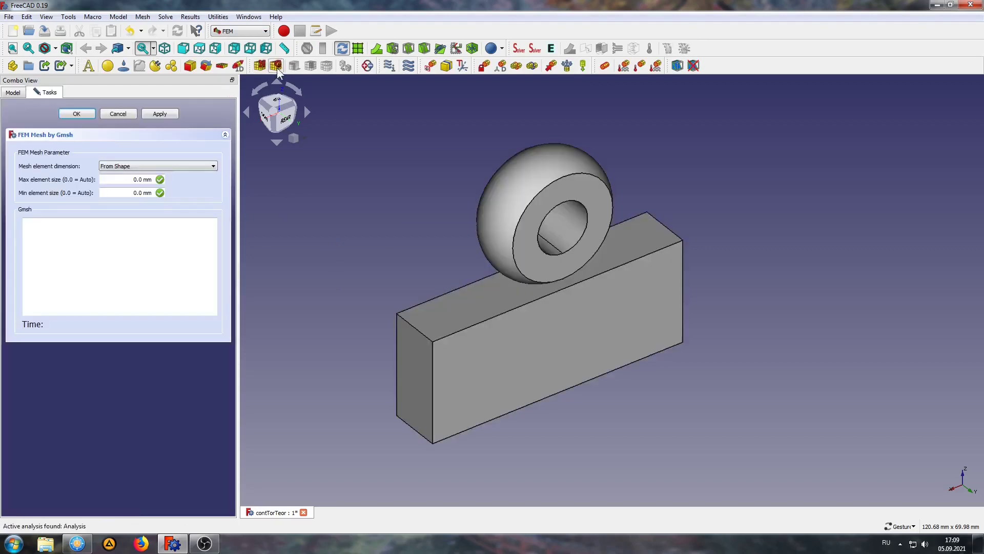
left_click(162, 114)
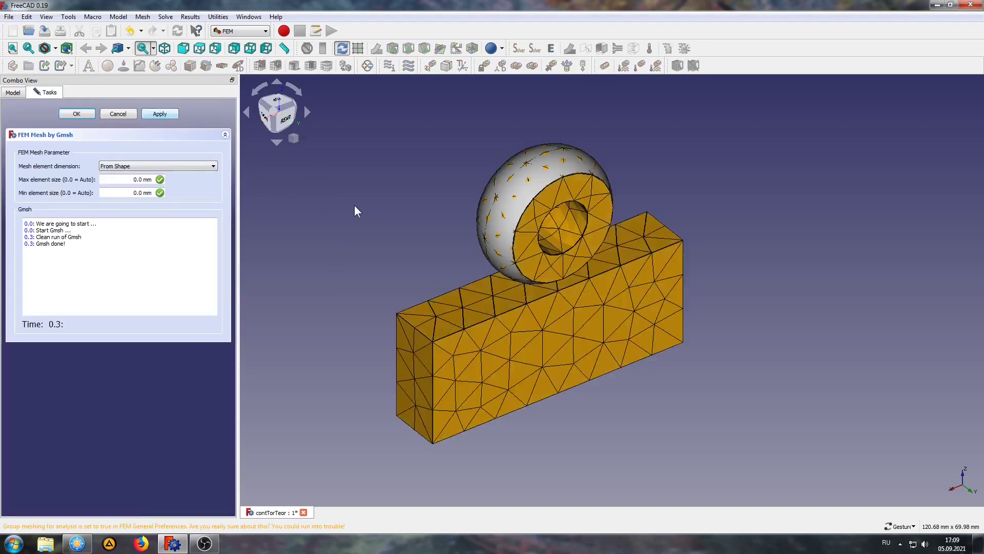
left_click(76, 113)
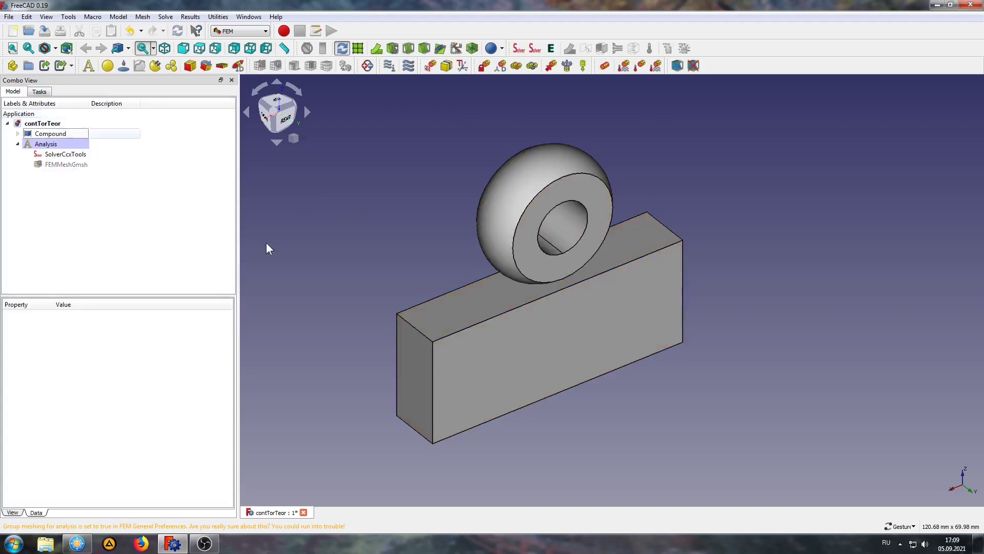
Step: Assign Aluminum-6061-T6 material to the box solid
left_click(107, 66)
scroll(233, 205, "down", 3)
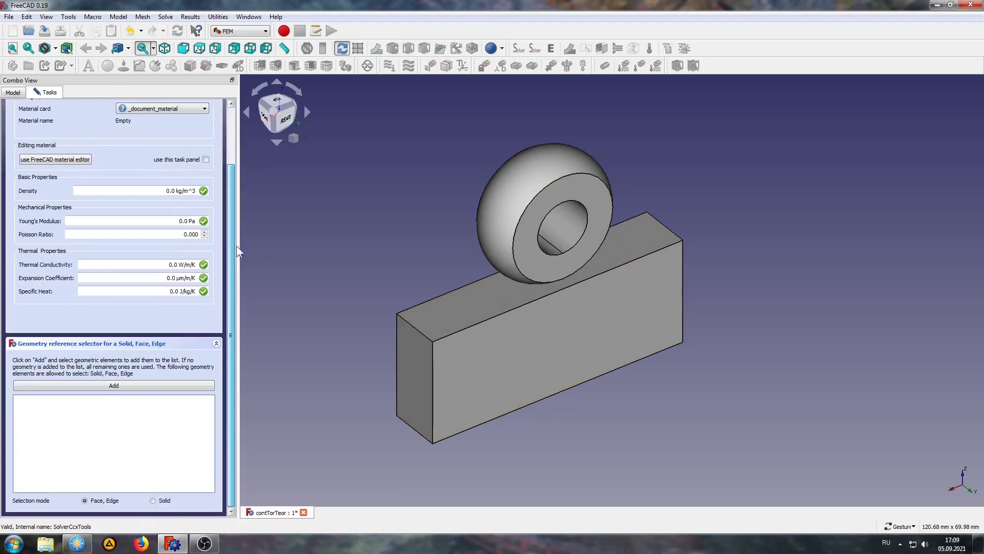
left_click(153, 500)
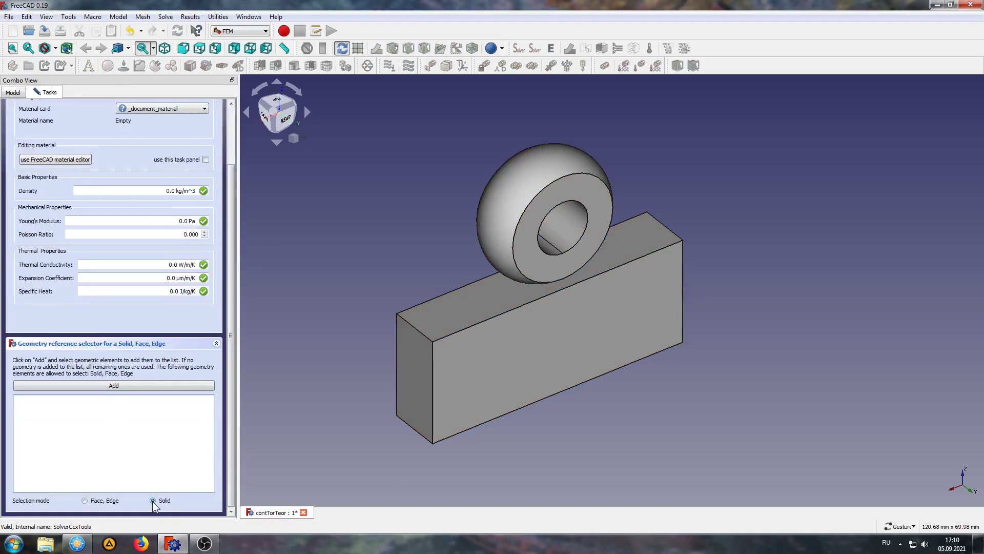
left_click(448, 309)
left_click(112, 385)
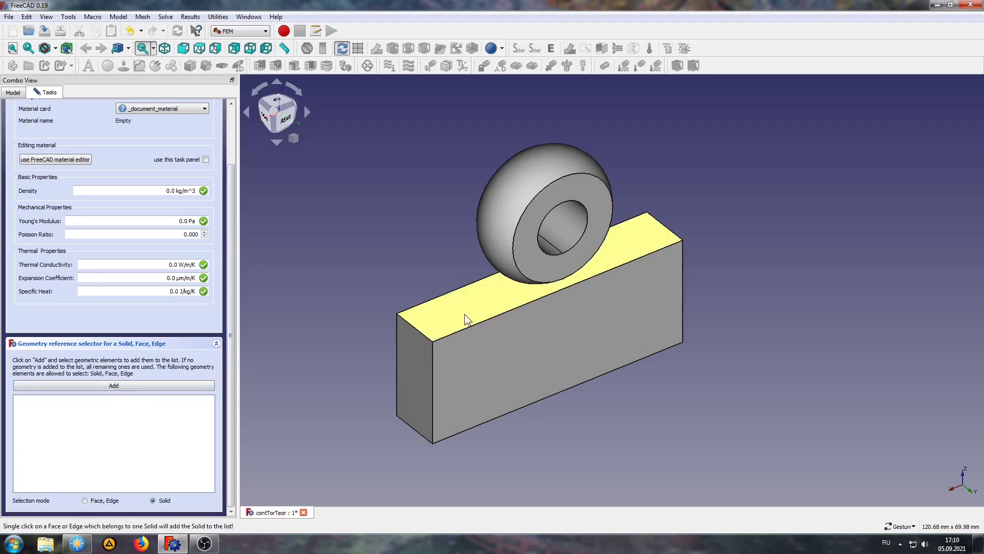
left_click(464, 314)
scroll(131, 405, "up", 3)
left_click(170, 176)
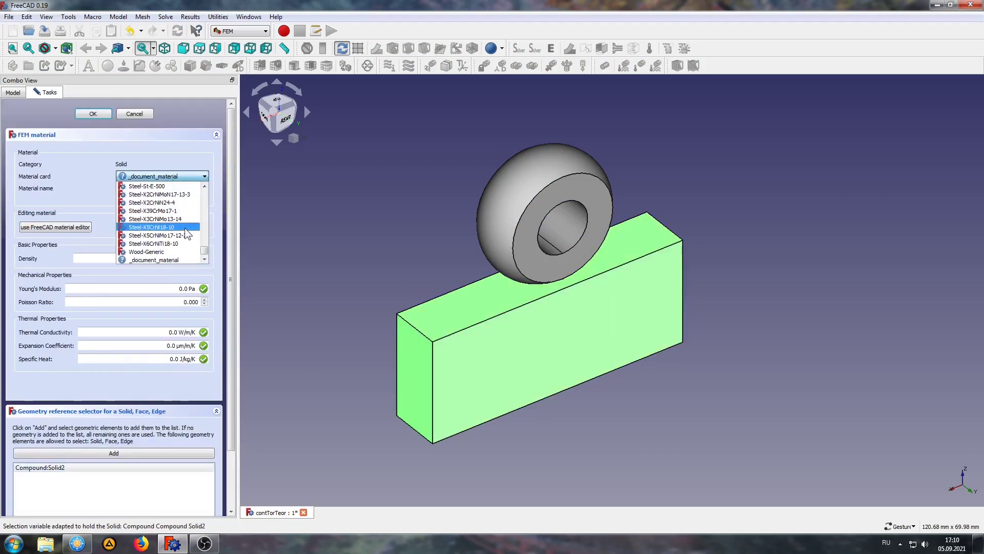
scroll(186, 228, "down", 3)
scroll(187, 231, "down", 3)
scroll(188, 231, "up", 6)
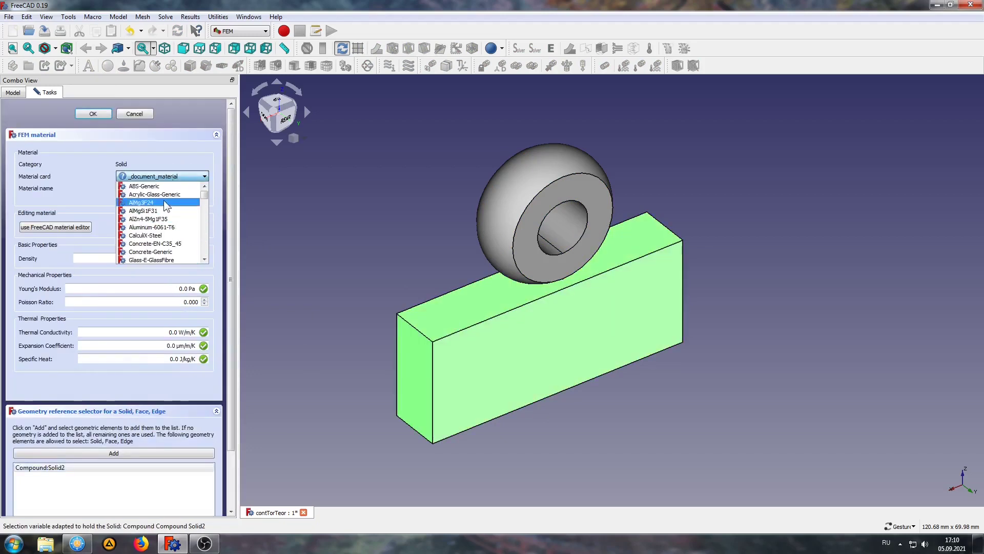
left_click(152, 227)
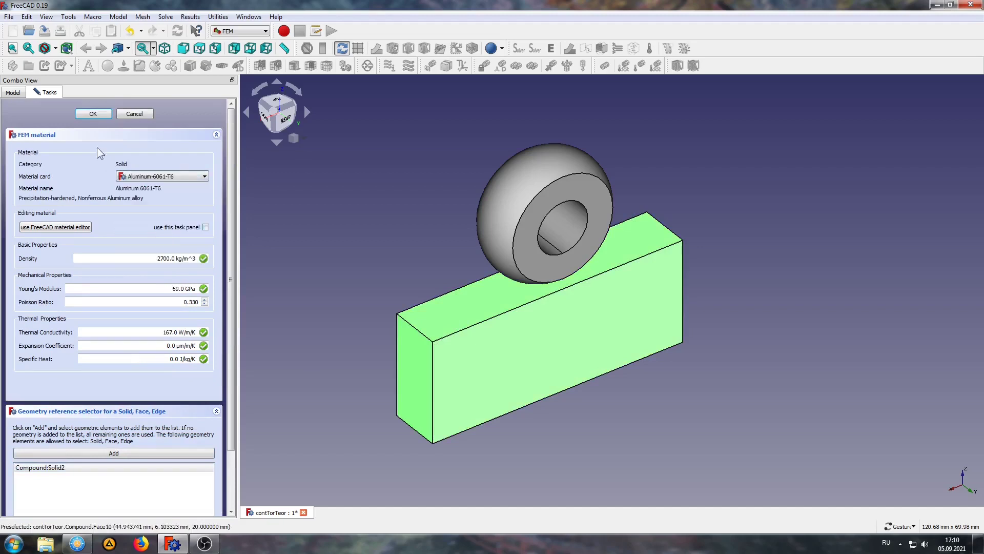
left_click(91, 114)
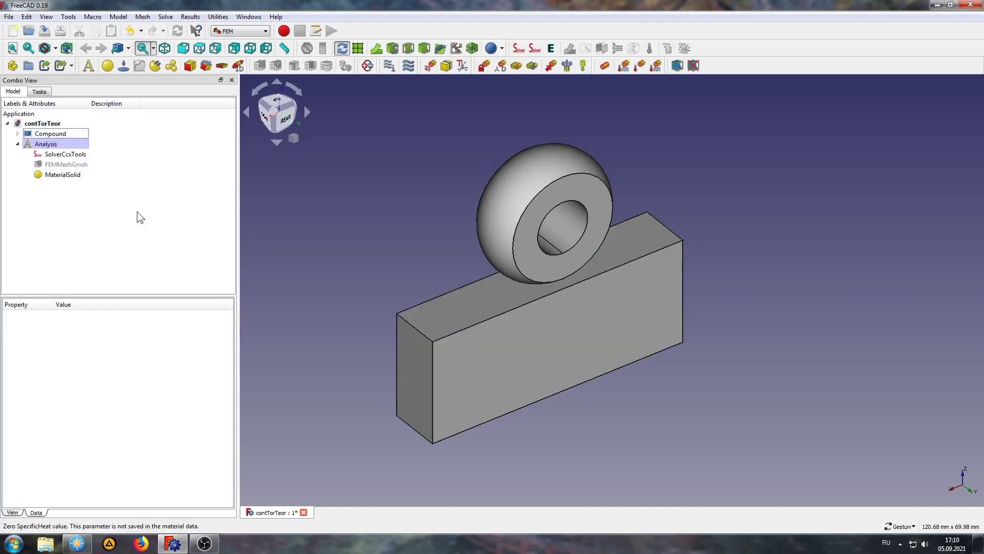
Step: Assign ABS-Generic material to the torus solid
left_click(107, 65)
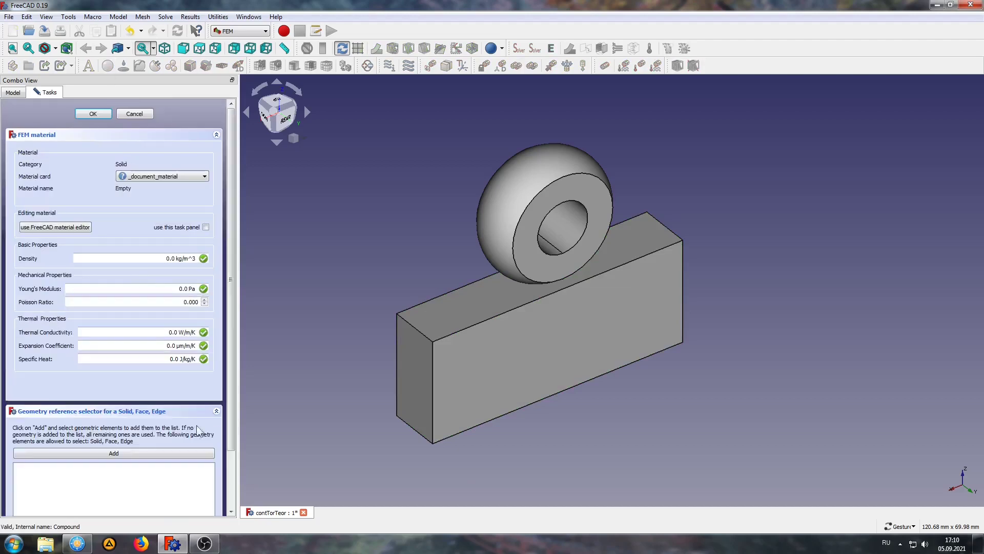
left_click_drag(235, 291, 235, 348)
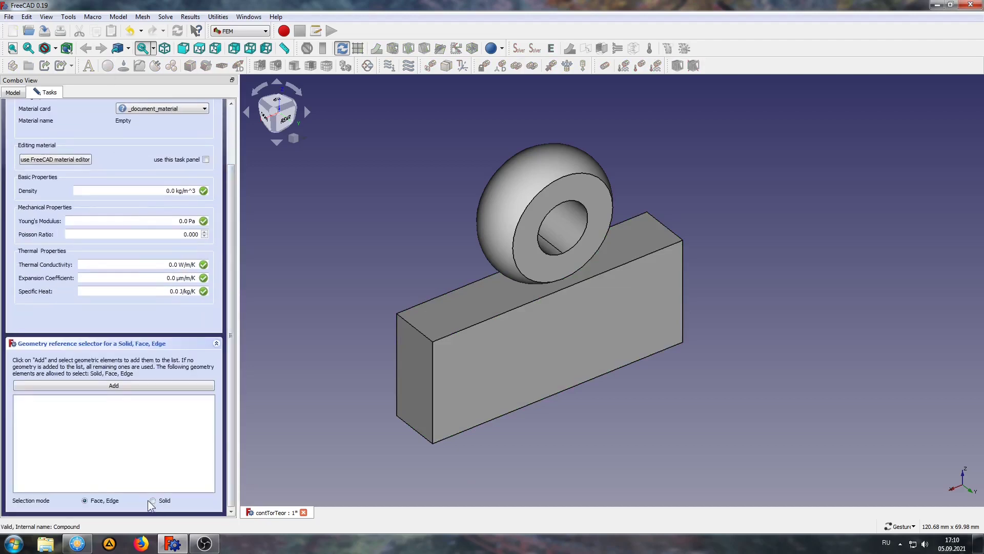
left_click(153, 500)
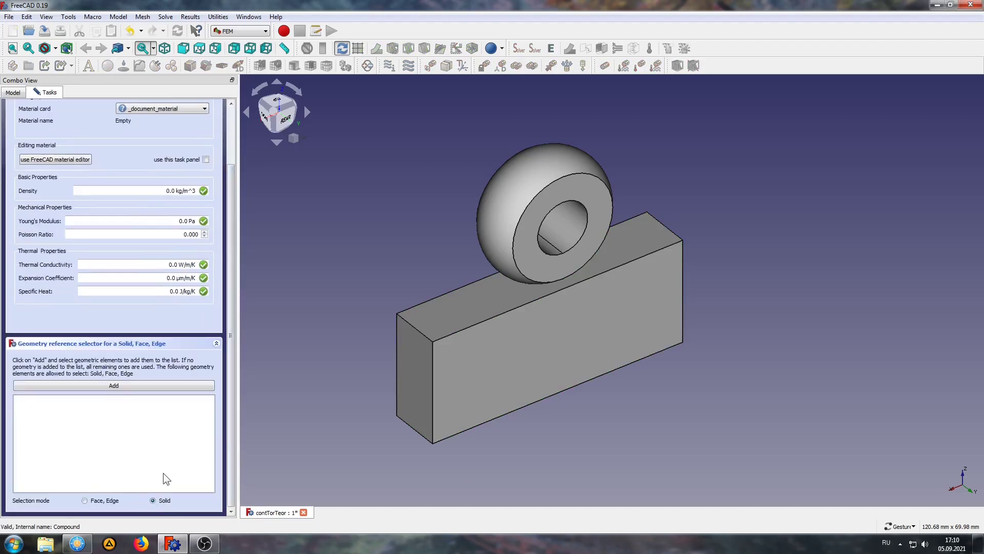
left_click(530, 187)
left_click(94, 387)
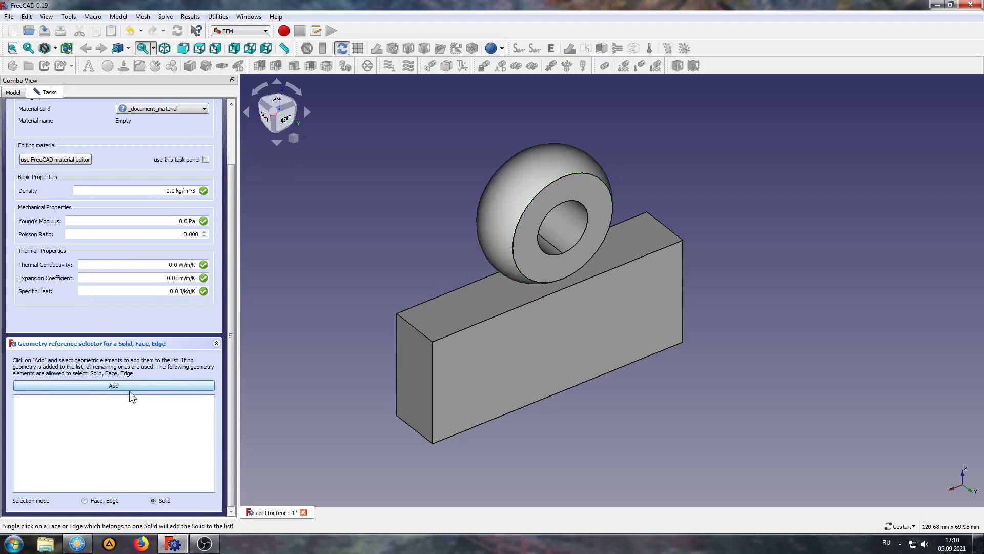
left_click(530, 192)
scroll(231, 257, "up", 5)
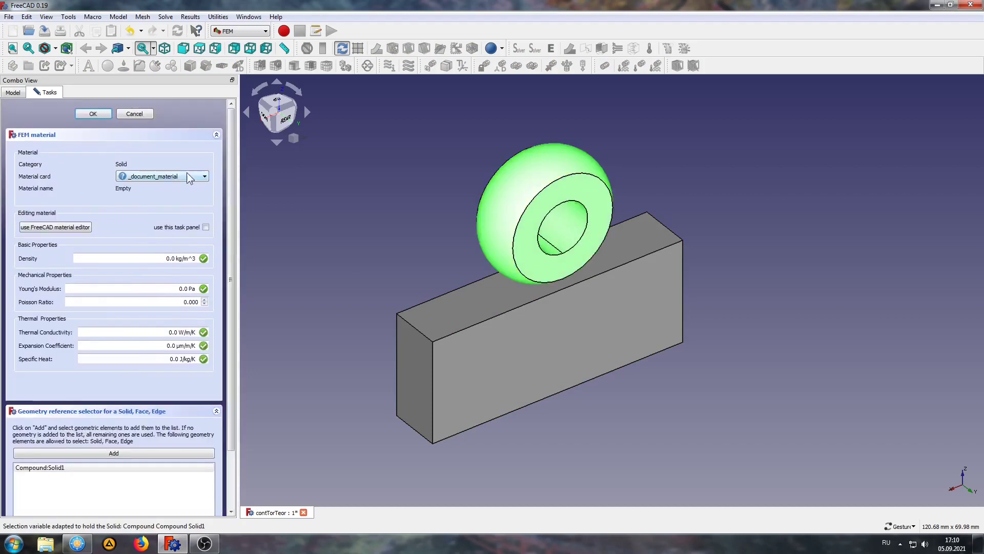
left_click(187, 177)
scroll(182, 190, "up", 3)
scroll(180, 196, "up", 3)
scroll(180, 196, "up", 3)
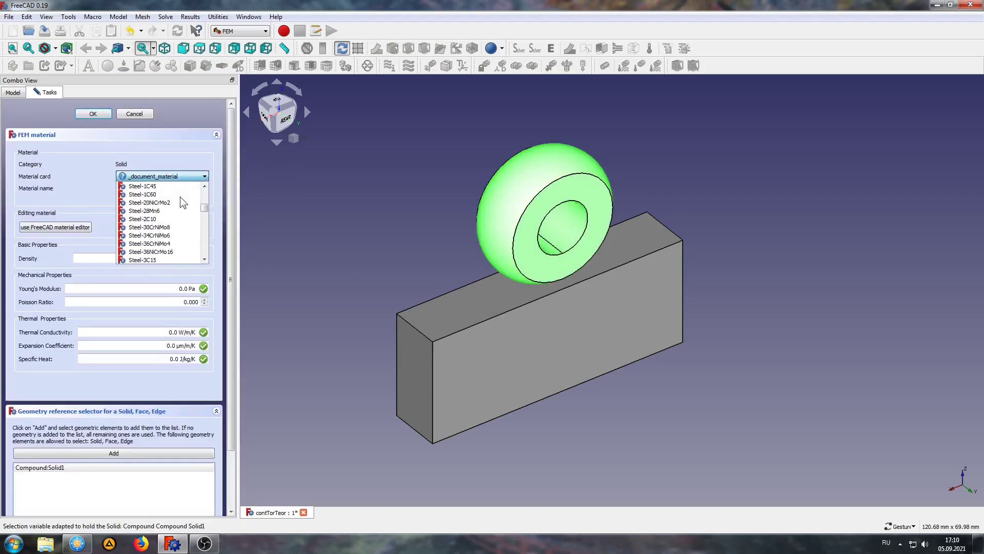
scroll(180, 196, "up", 3)
left_click(144, 186)
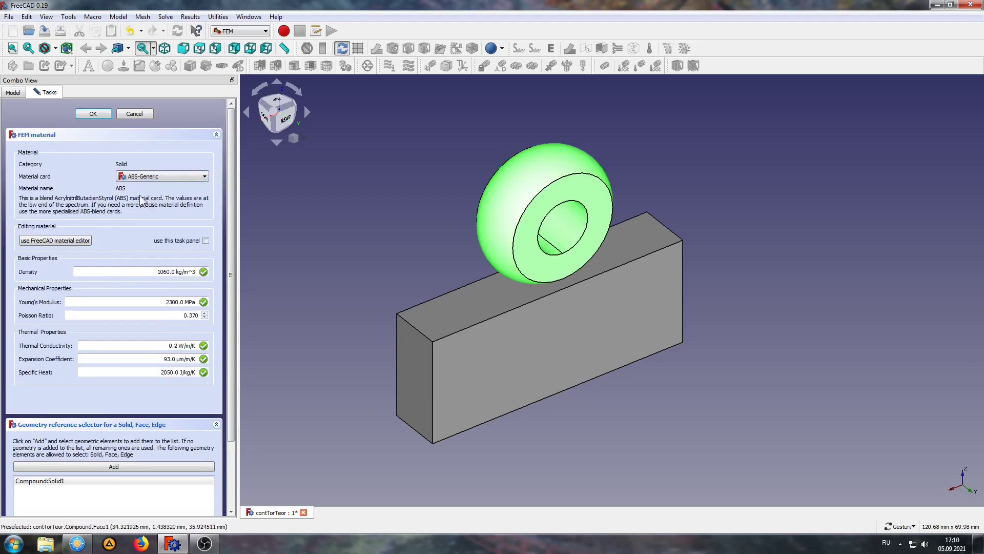
left_click(90, 115)
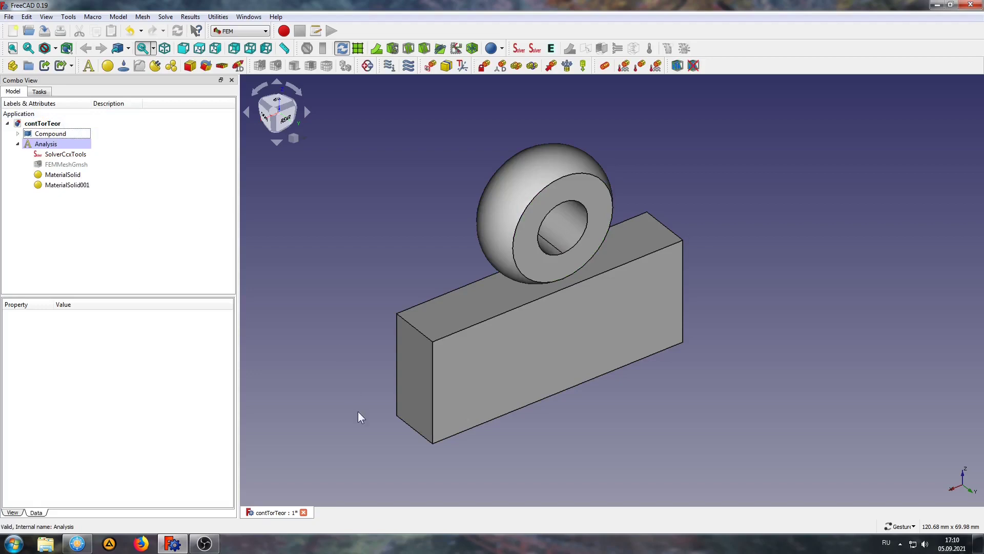
Step: Add a fixed constraint on the block's bottom face
left_click_drag(346, 362, 347, 254)
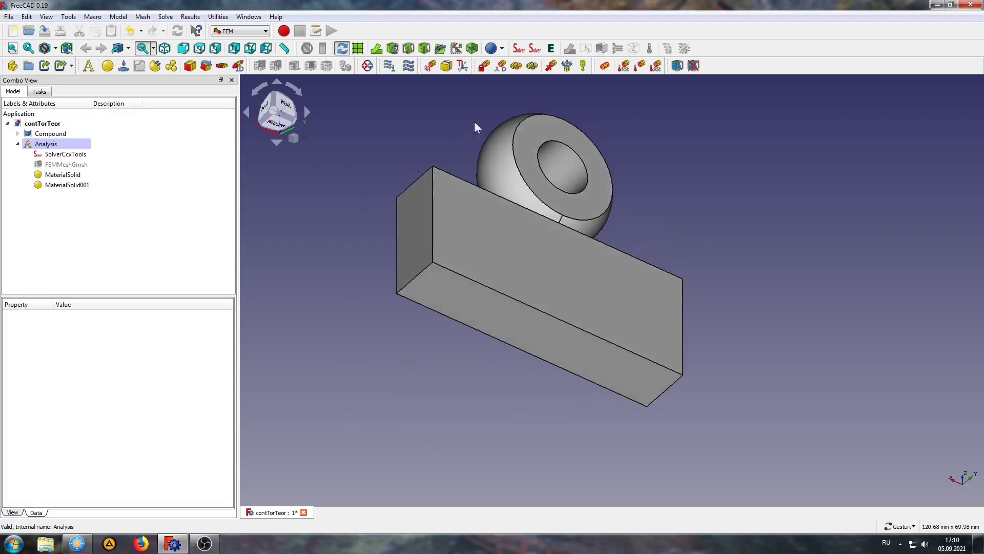
left_click(484, 65)
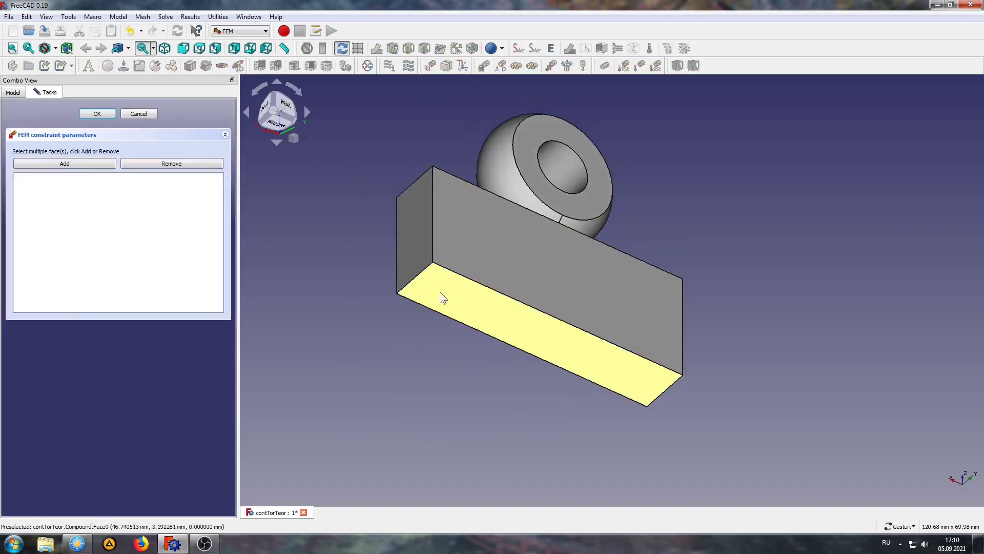
left_click(443, 298)
left_click(72, 164)
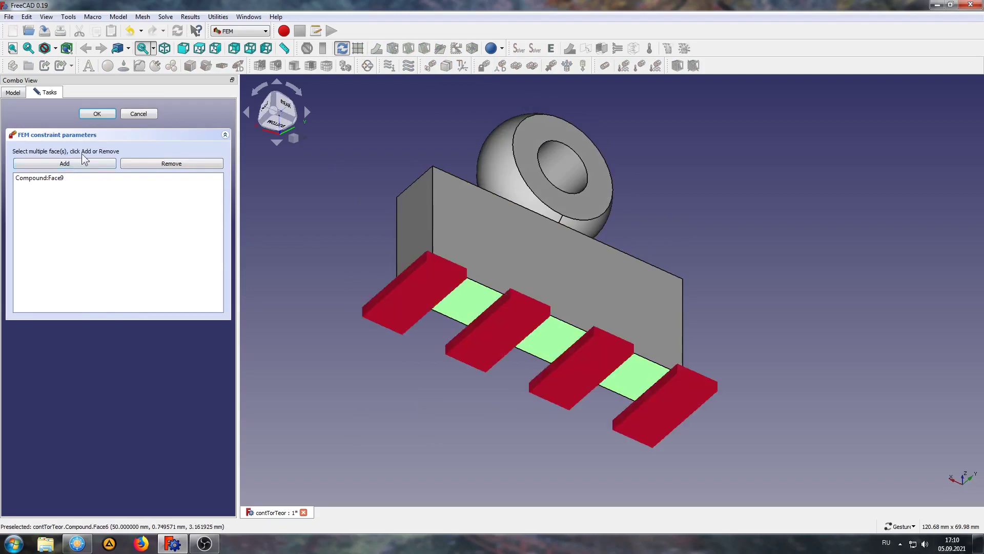
left_click(104, 115)
Step: Add a displacement constraint on the torus's inner face
left_click_drag(376, 158, 357, 261)
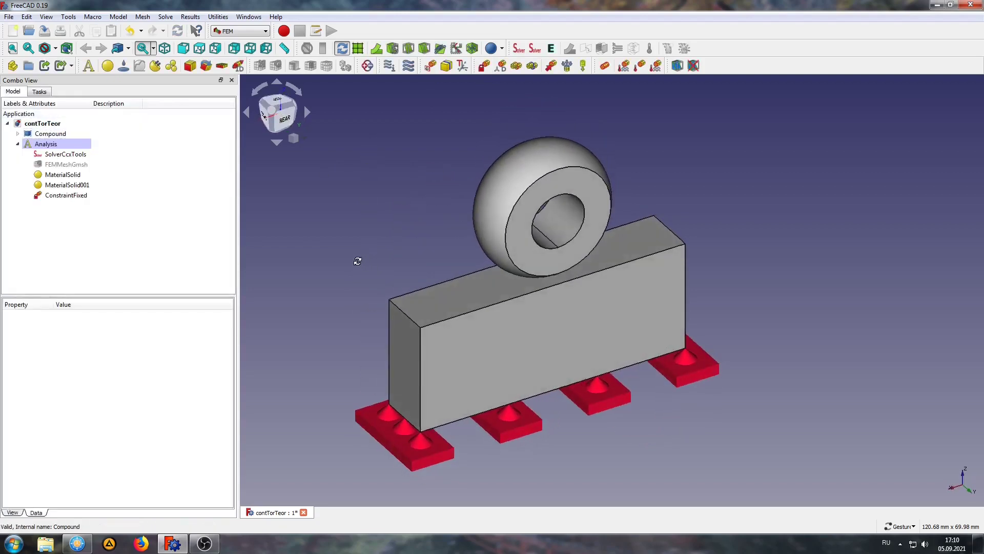
left_click(500, 65)
left_click(553, 219)
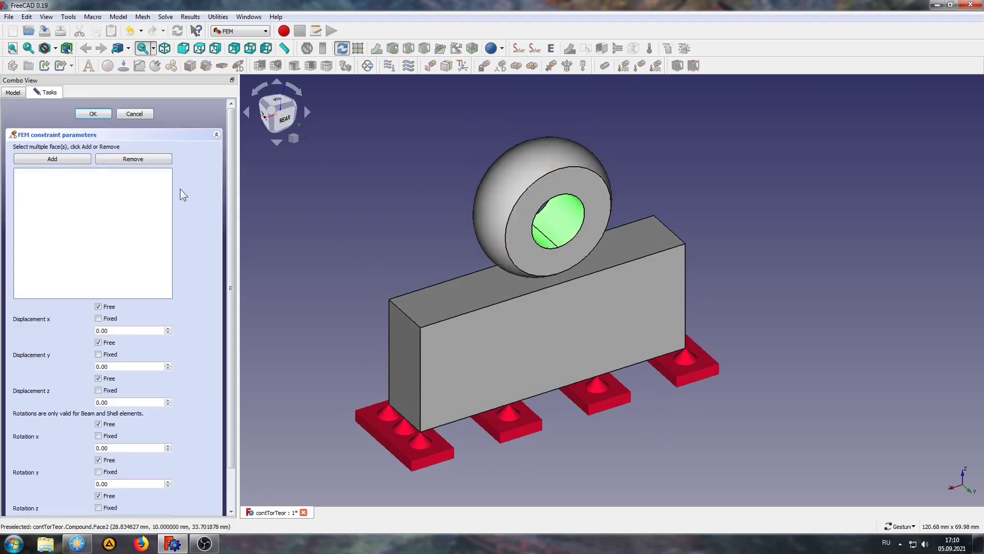
left_click(64, 158)
left_click(93, 113)
left_click_drag(353, 205, 345, 209)
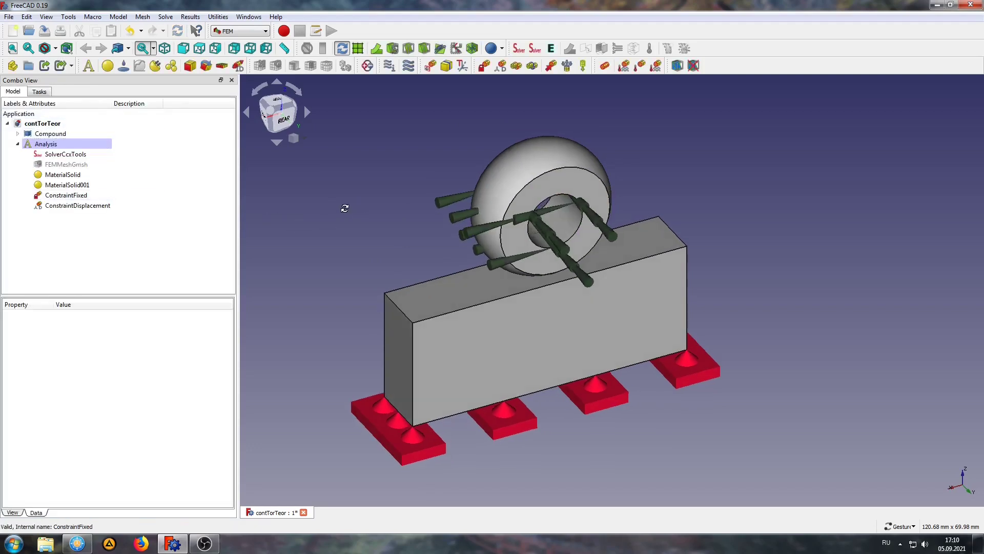
Step: Apply a 500 N force constraint to the torus's inner bore face
left_click(553, 69)
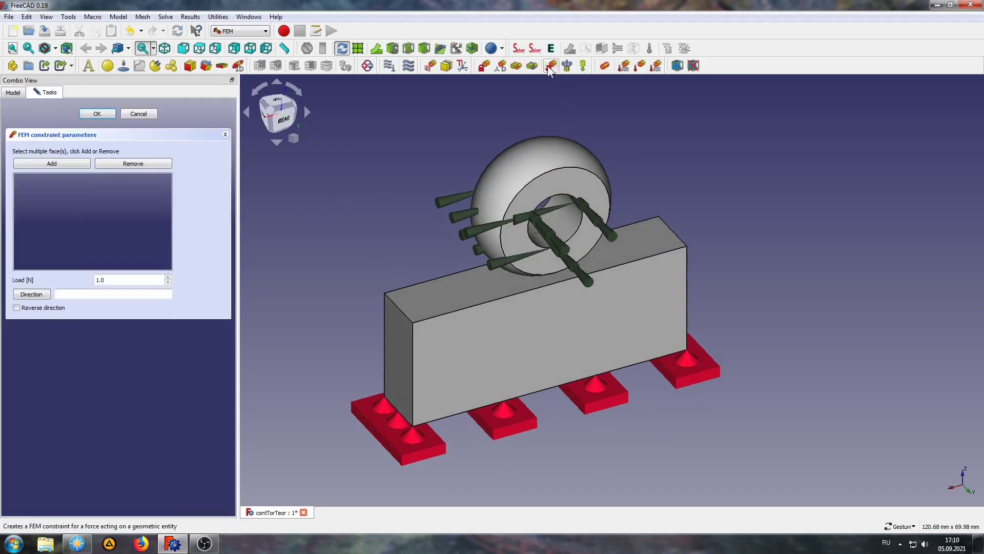
left_click(553, 234)
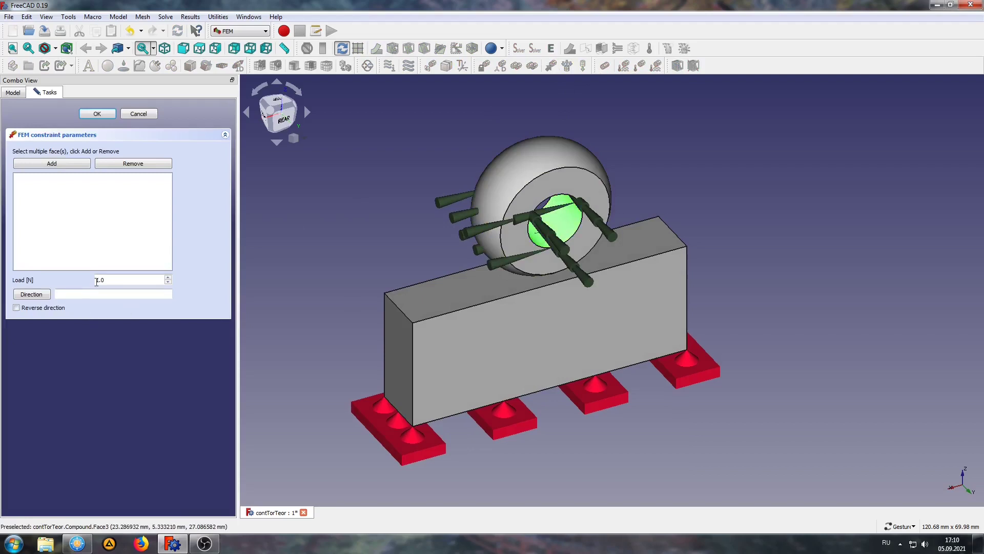
double_click(100, 279)
left_click_drag(105, 279, 78, 280)
type("00")
left_click(65, 164)
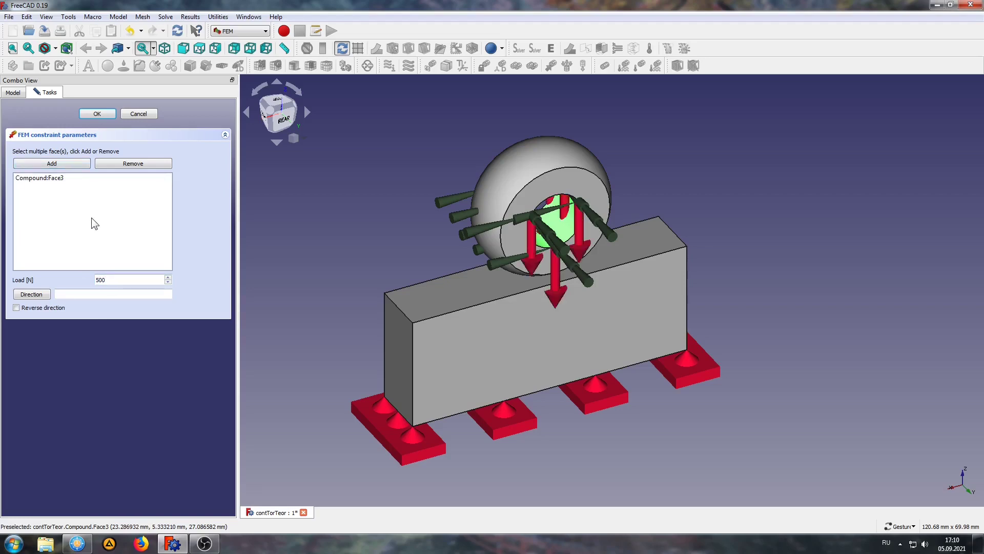
left_click(98, 115)
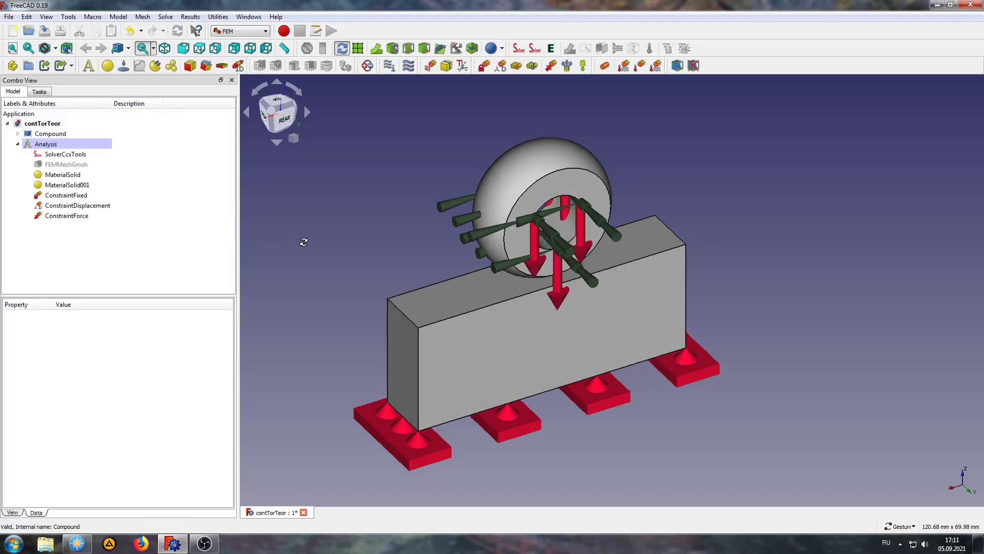
left_click_drag(303, 237, 340, 229)
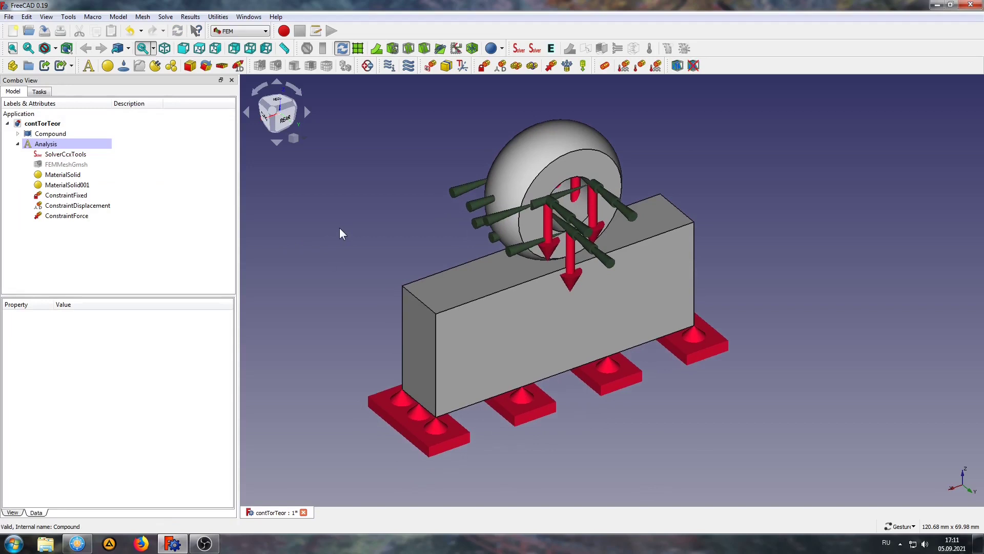
Step: Add contact between box top face and wheel face: 2500 MPa stiffness, friction 0.5
left_click(515, 66)
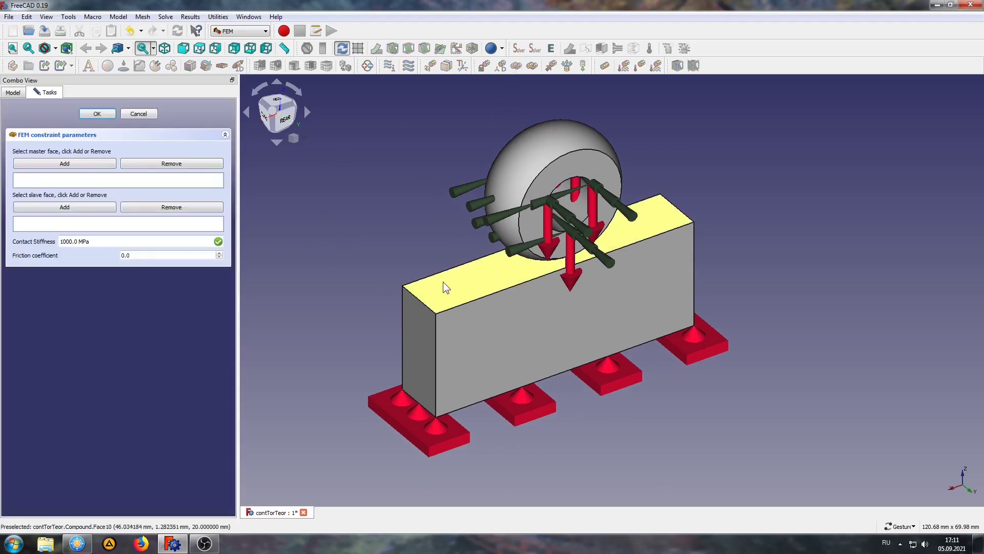
left_click(447, 288)
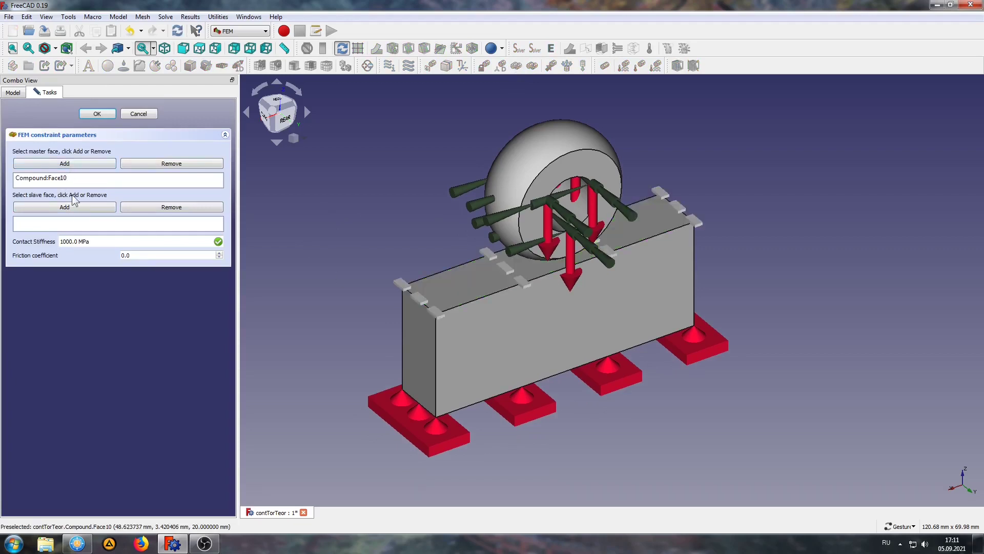
left_click(467, 175)
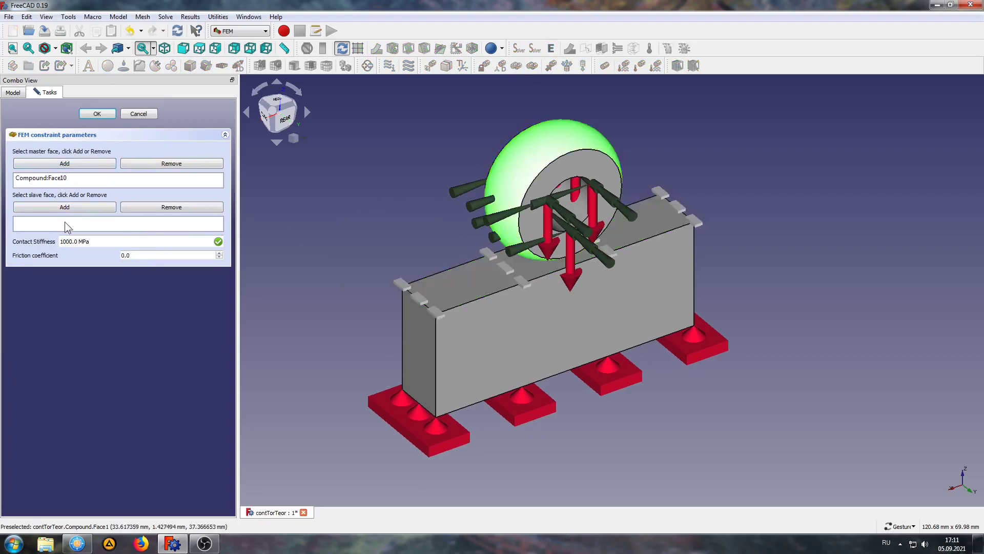
left_click(50, 207)
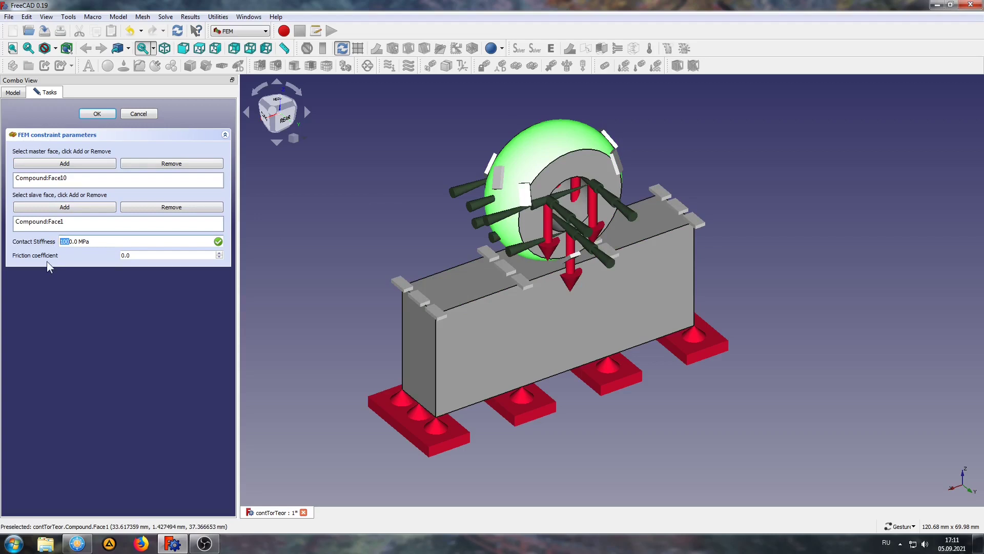
type("25")
type("0")
left_click(154, 255)
type("0.5")
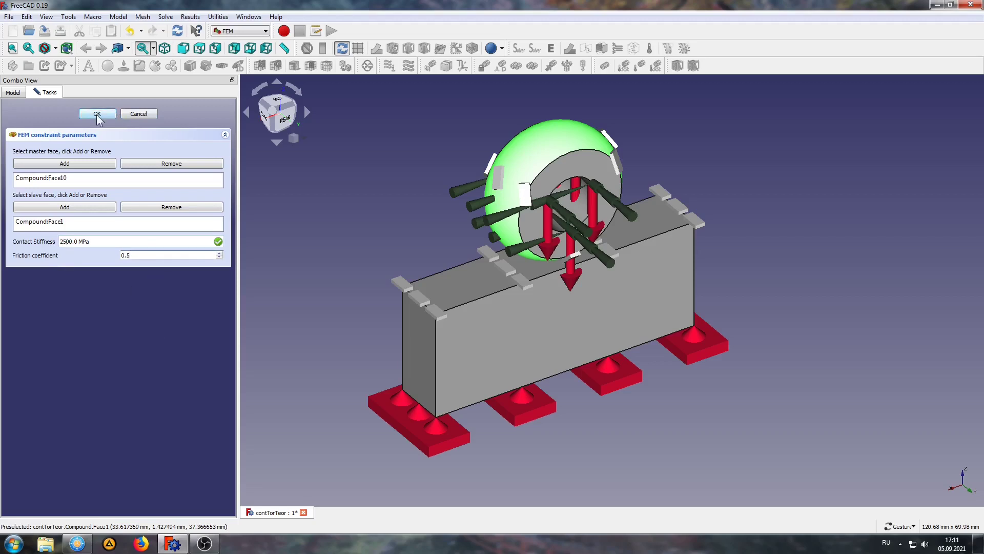
left_click(112, 113)
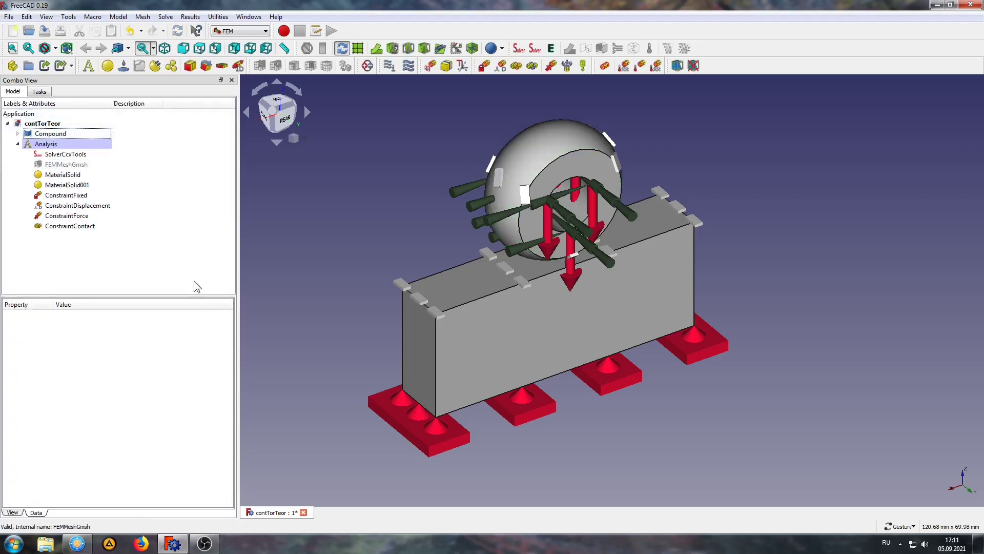
Step: Keep the CalculiX solver's Time Use at false and open its analysis setup
left_click(68, 155)
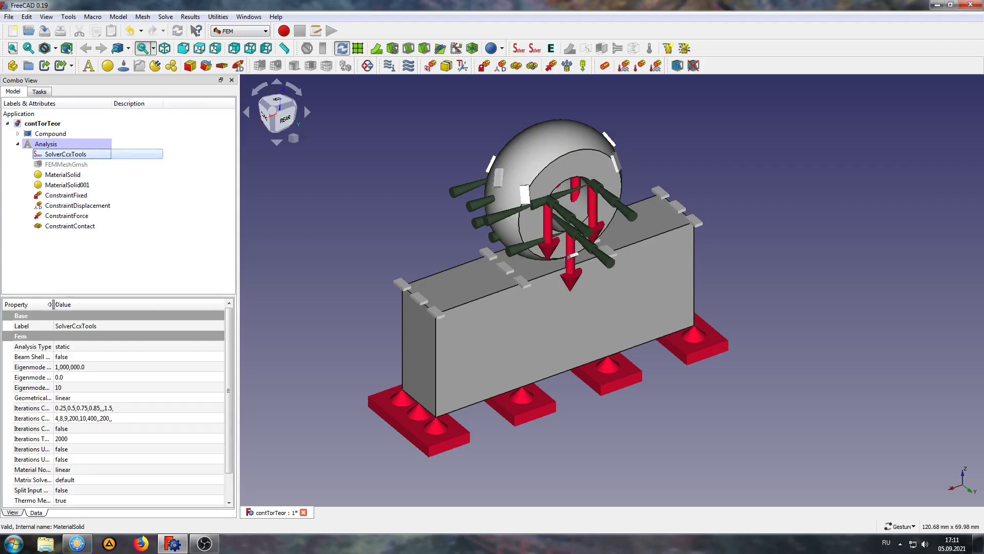
left_click_drag(72, 302, 129, 304)
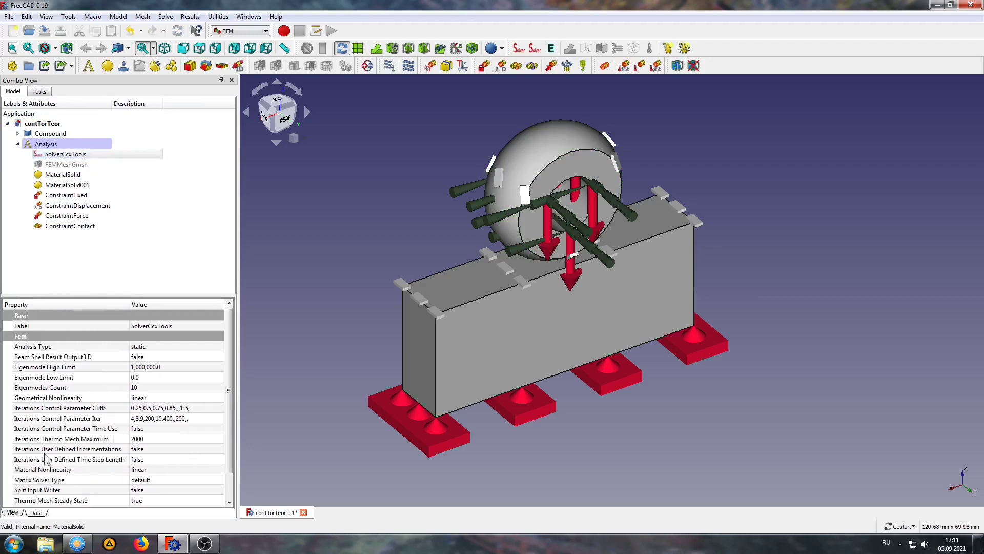
left_click(24, 409)
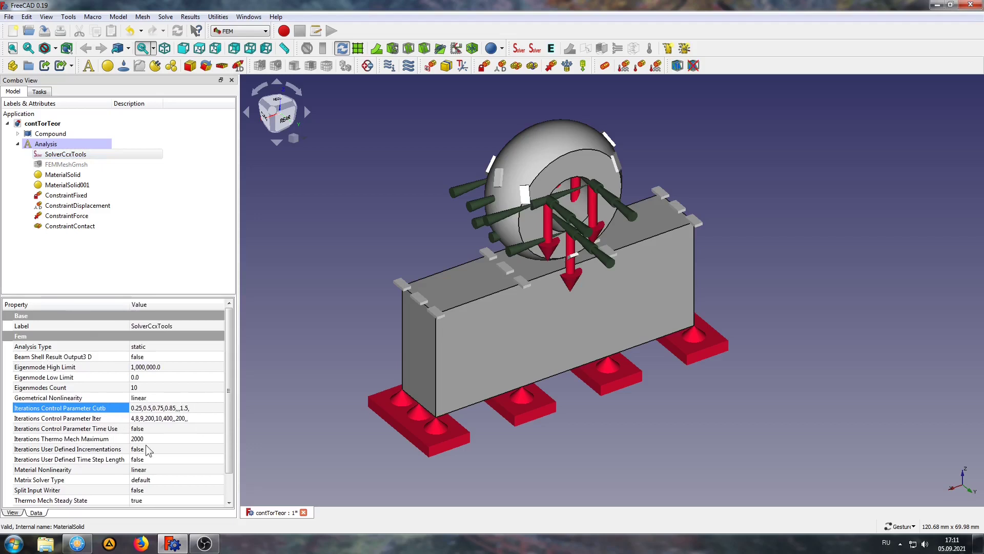
mouse_move(136, 429)
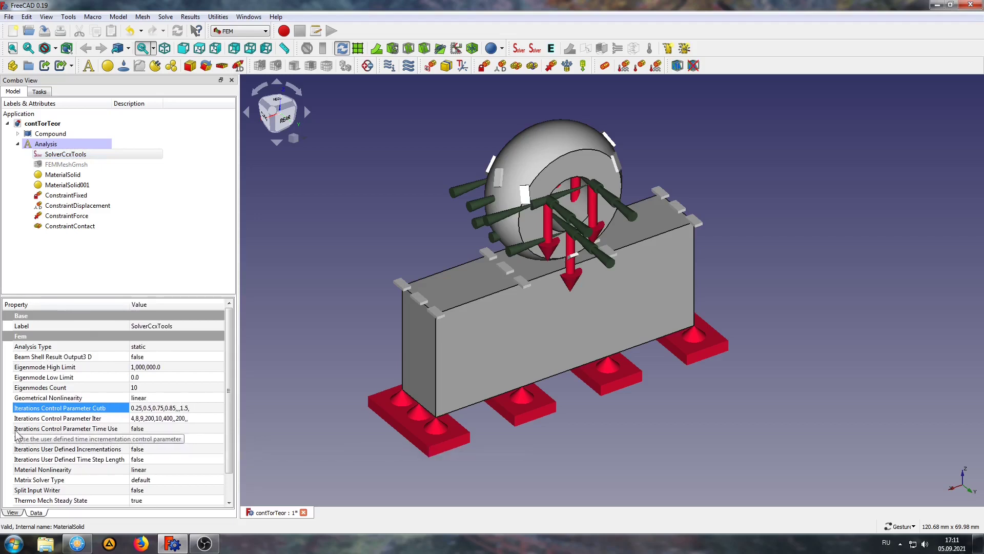
left_click(152, 430)
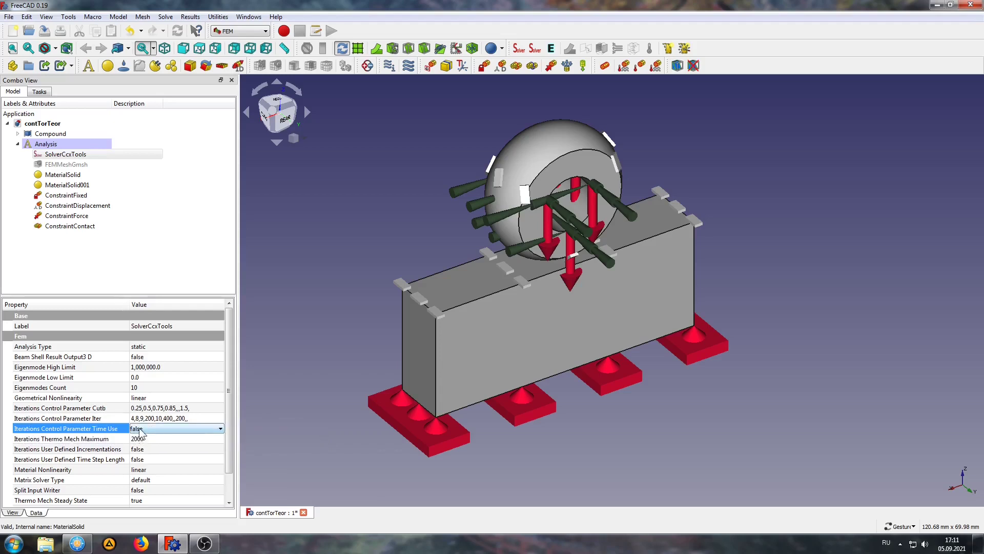
left_click(151, 431)
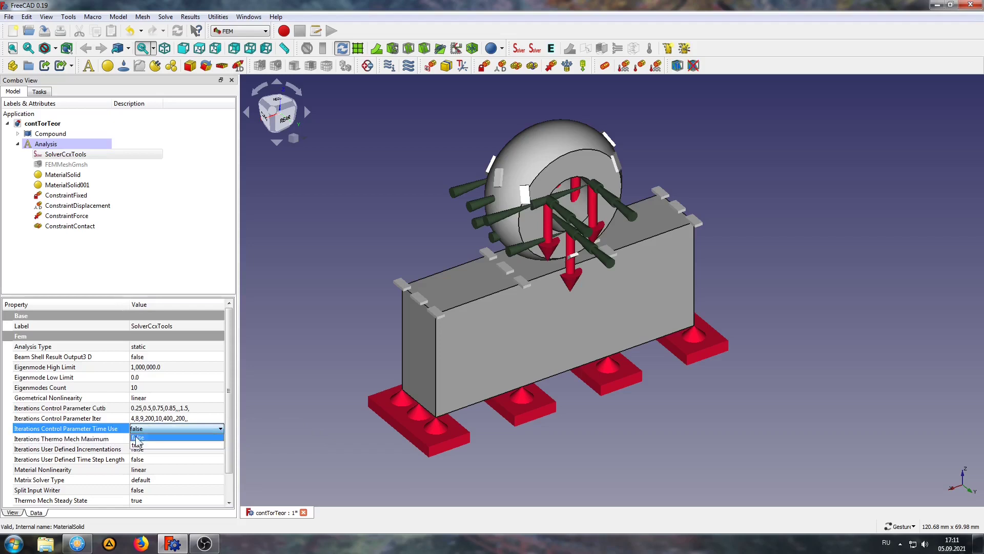
left_click(138, 435)
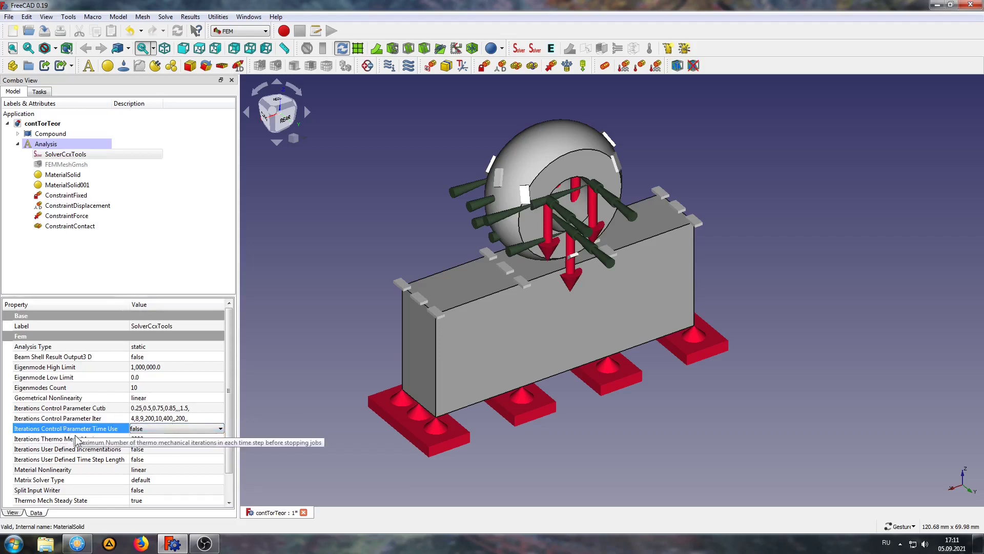
left_click(149, 264)
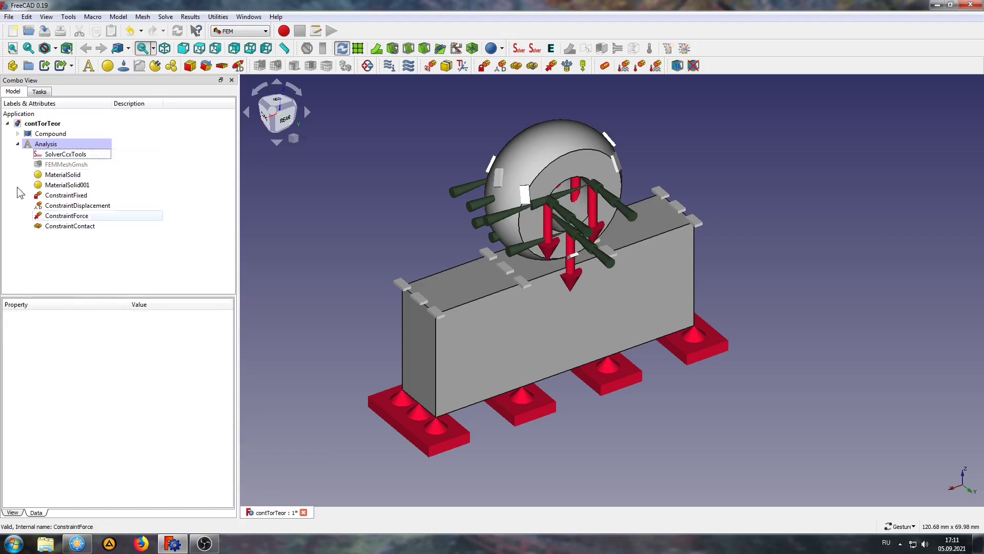
double_click(51, 155)
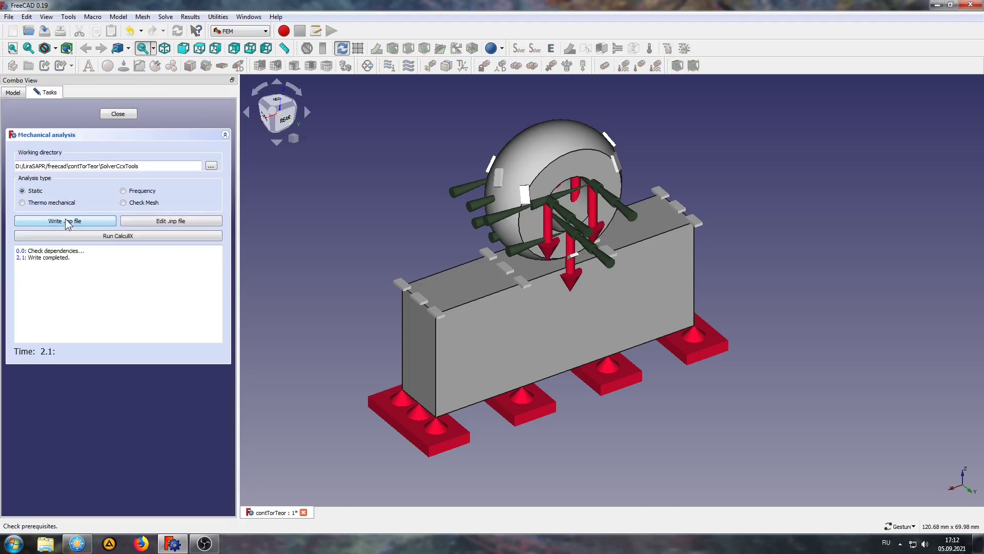
Step: Run the CalculiX solve for the contTorTeor analysis
left_click(113, 235)
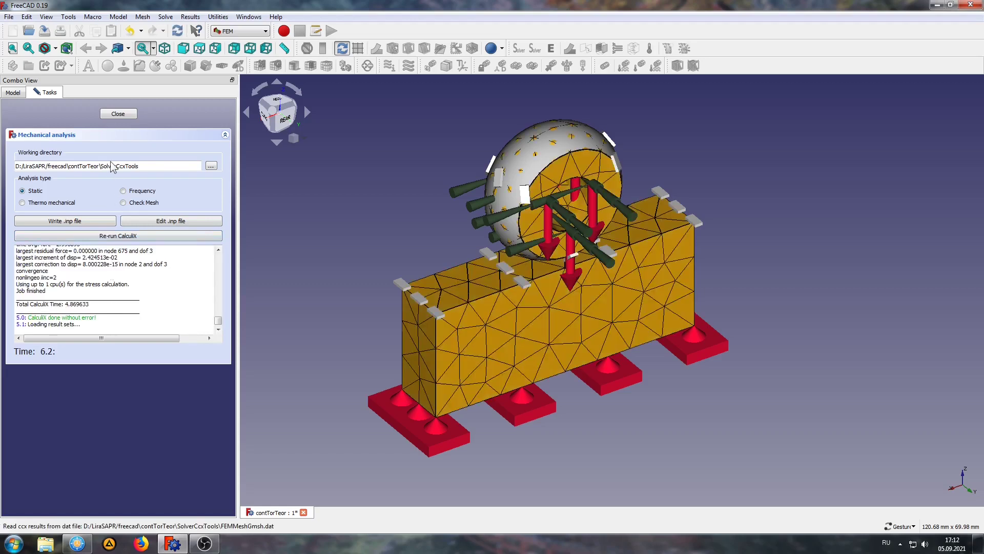
Step: Hide the Compound geometry and the constraint symbols
left_click(118, 114)
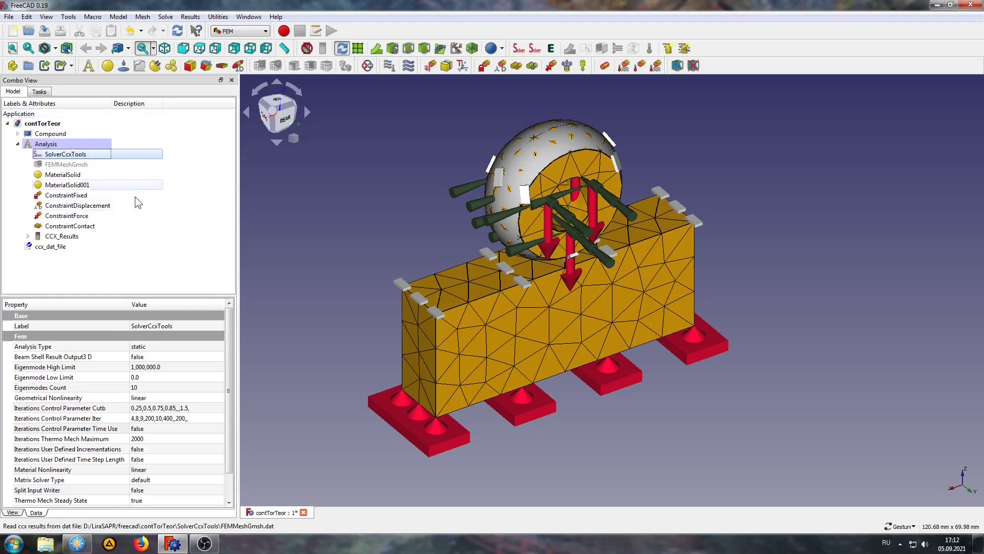
left_click(51, 134)
key("space")
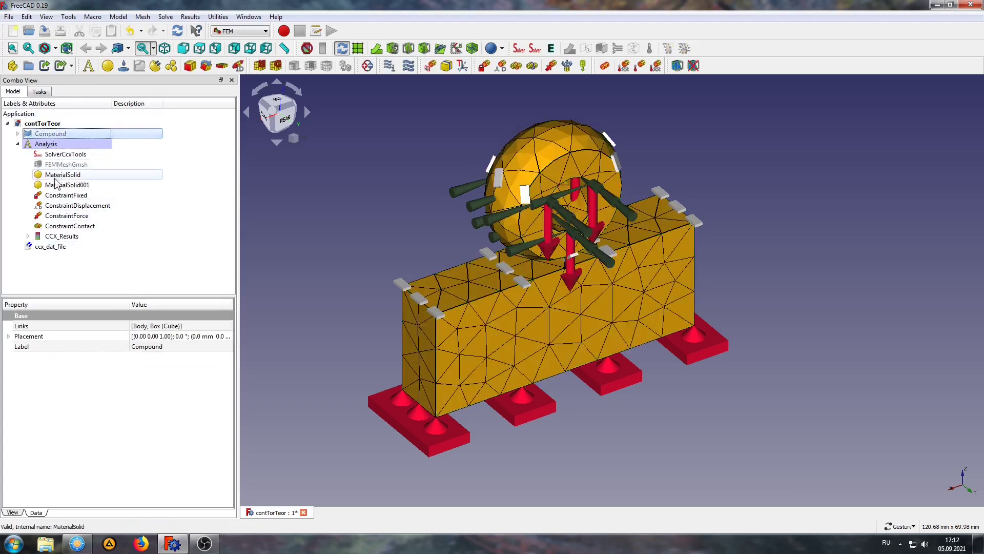
key("space")
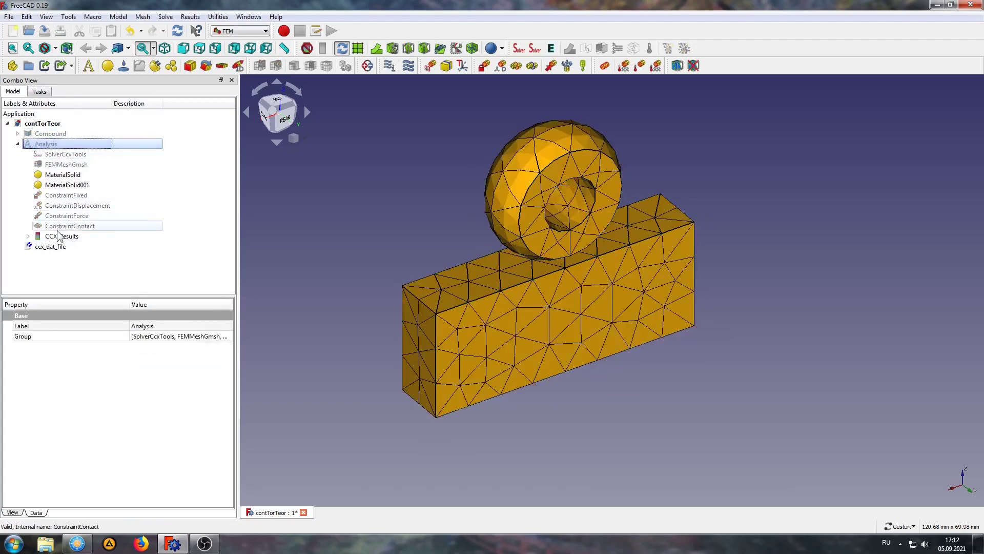
Step: Show CCX_Results on the mesh coloured by Min Principal Stress, with deformation factor 0
double_click(62, 236)
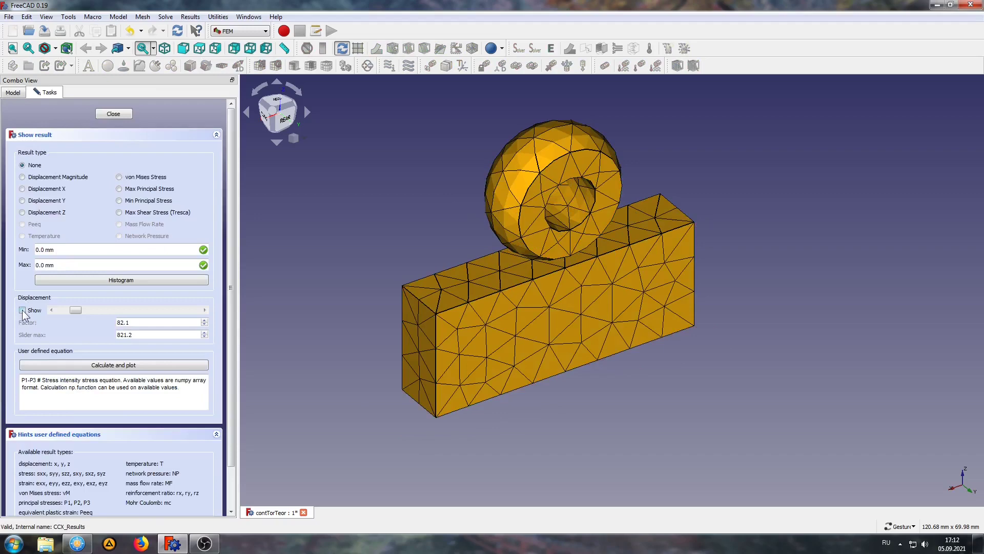
left_click(22, 310)
left_click_drag(410, 200, 340, 192)
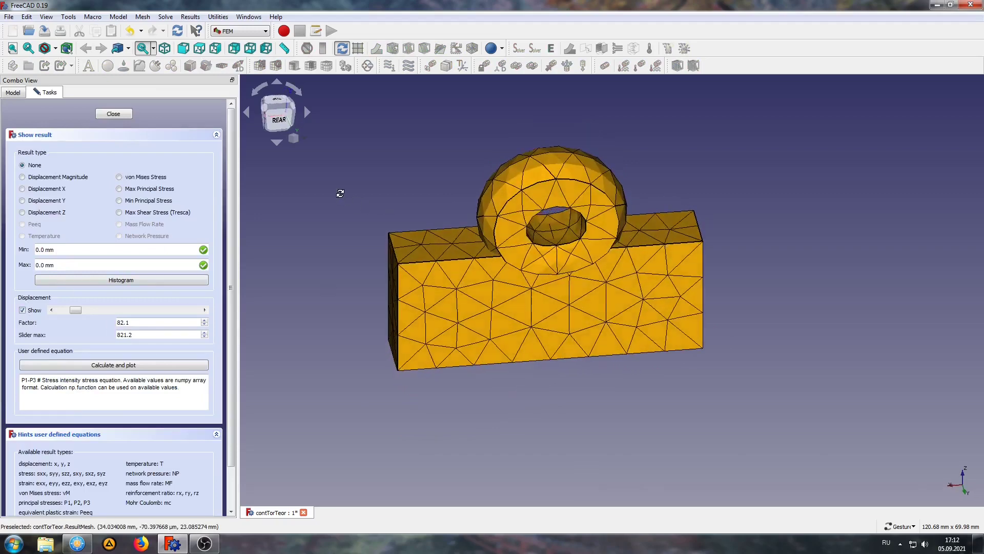
left_click(143, 201)
left_click(84, 310)
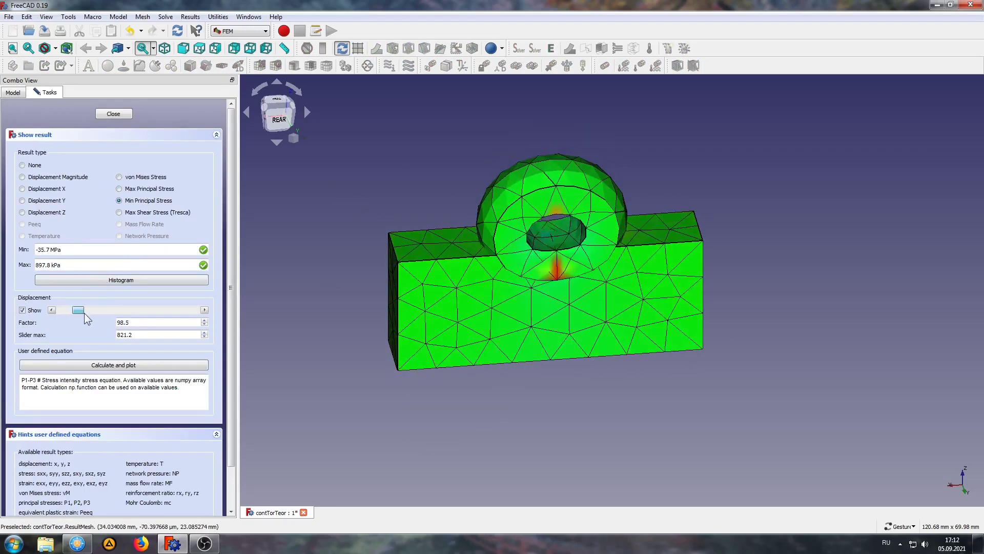
left_click_drag(80, 313, 65, 314)
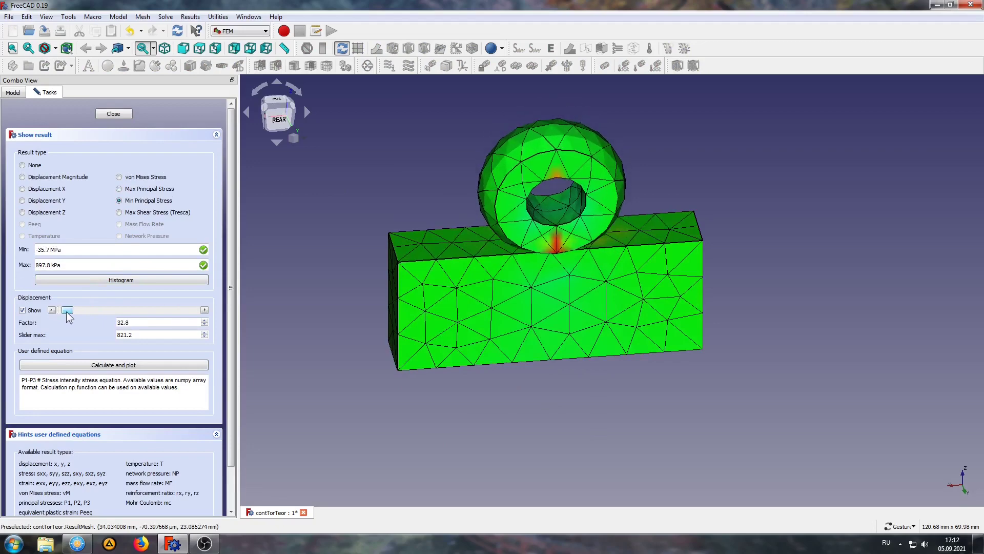
key("4")
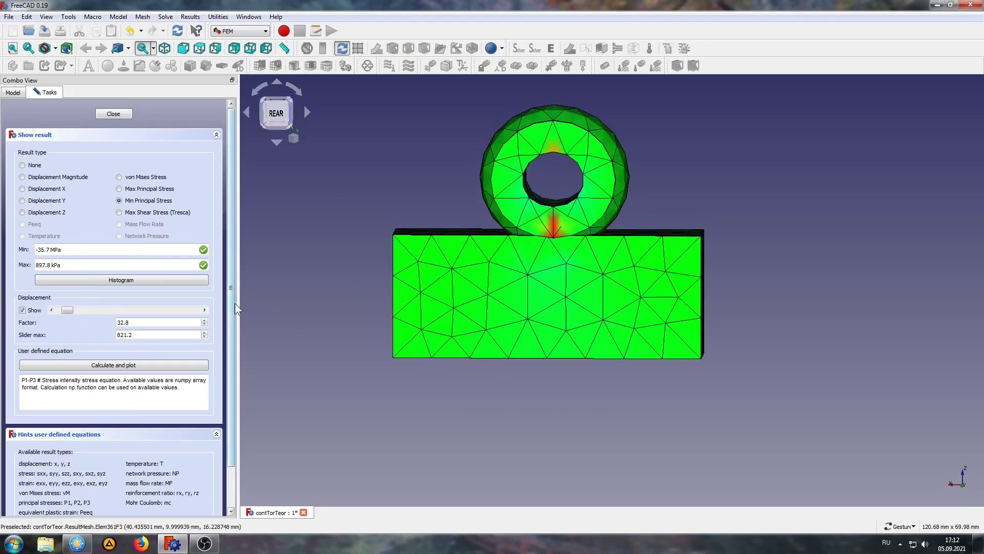
left_click_drag(70, 310, 54, 309)
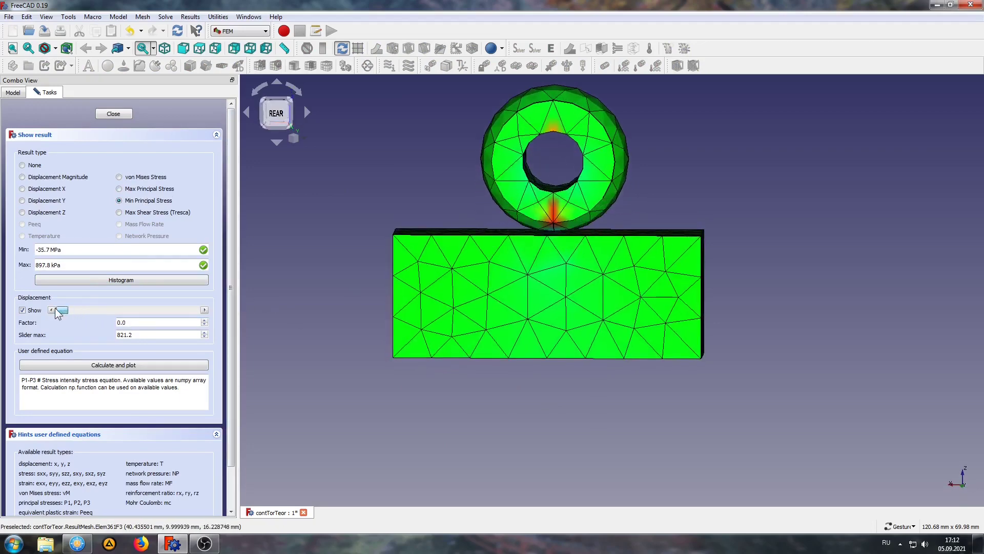
Step: Close the result display and create a ResultPipeline from CCX_Results
left_click(123, 117)
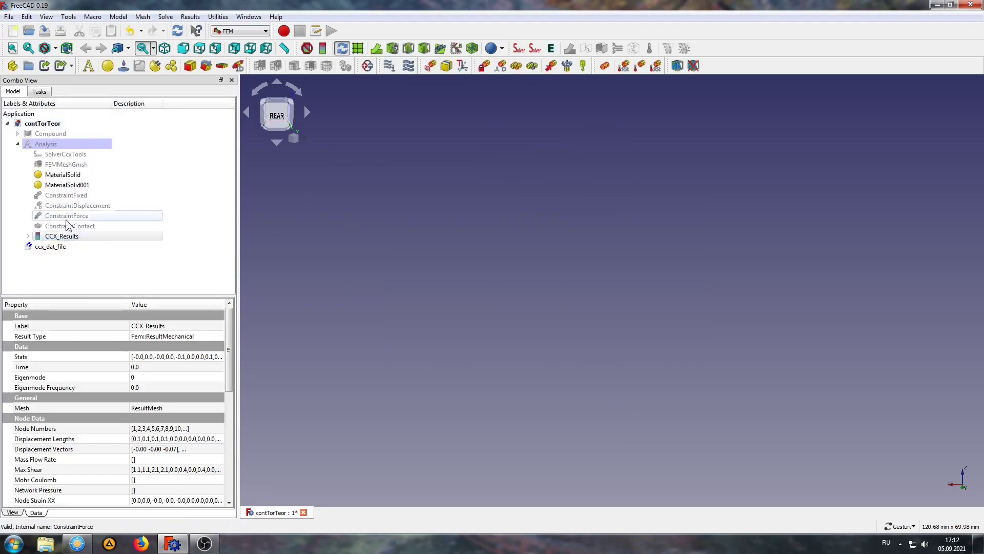
left_click(358, 48)
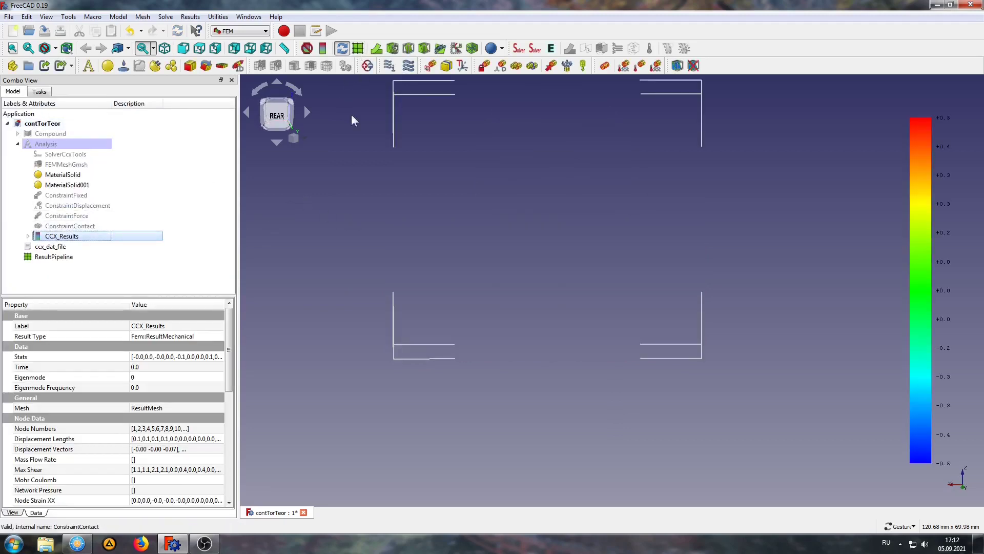
left_click(57, 257)
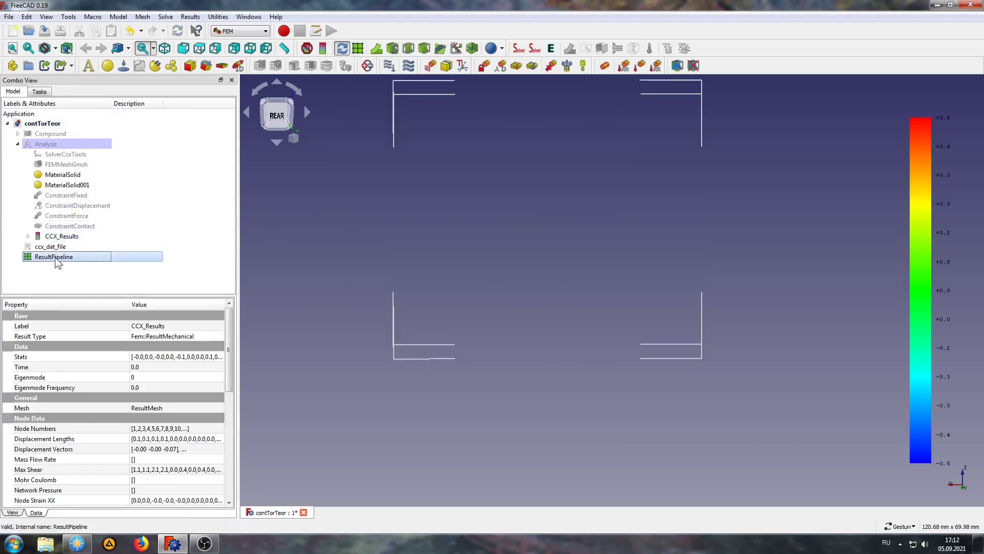
Step: Add a plane Clip filter: Surface mode, Minor Principal Stress colouring, Inside Out and Cut Cells
left_click(424, 49)
left_click(210, 154)
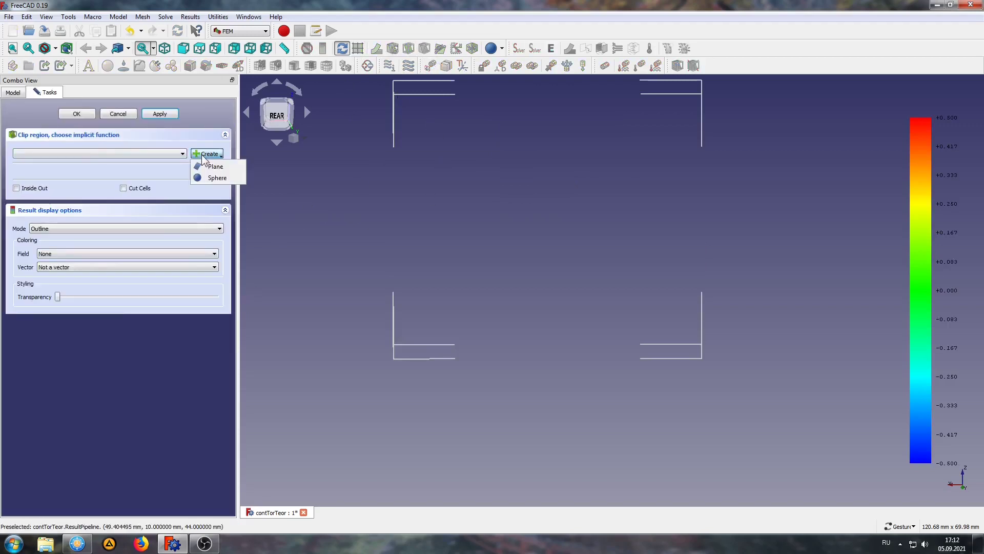
left_click(205, 166)
left_click(67, 253)
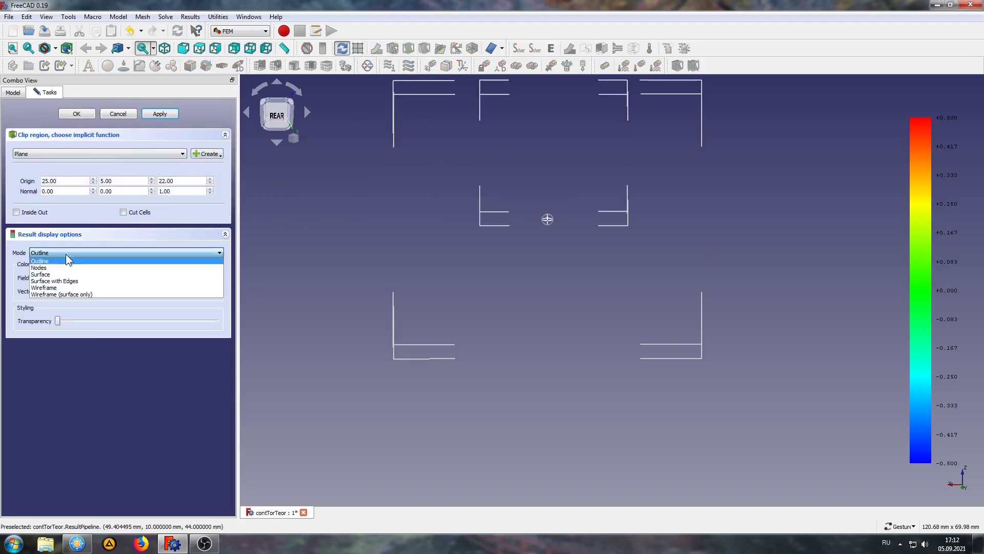
left_click(59, 273)
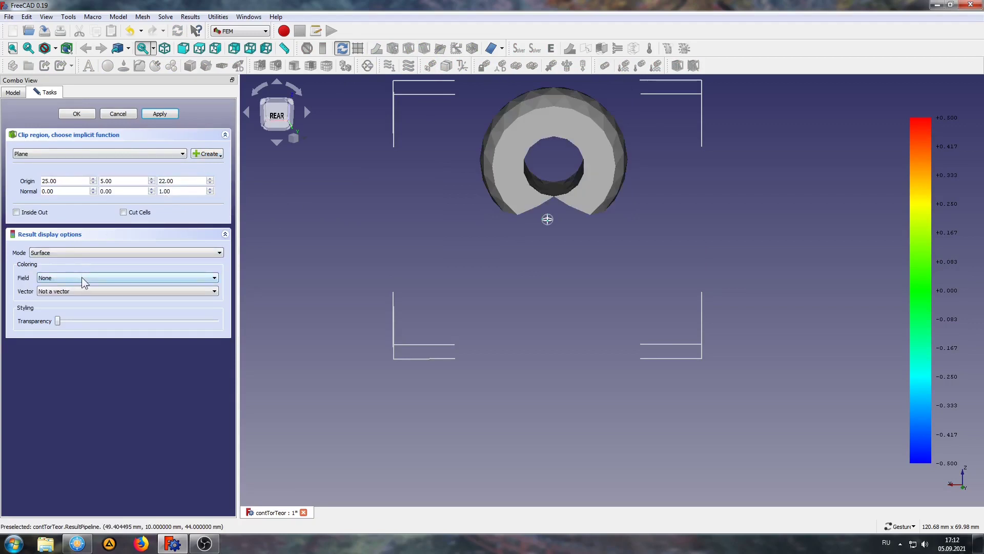
left_click(85, 280)
left_click(53, 342)
left_click(134, 216)
left_click(17, 212)
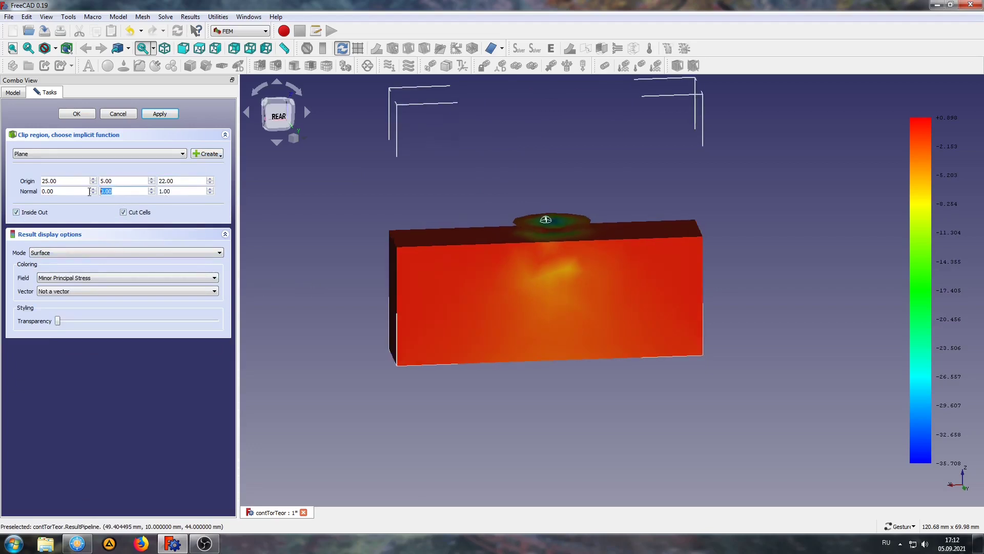
Step: Set the clip plane normal to (0, 1, 0), apply it and confirm
type("1")
double_click(161, 191)
type("0")
left_click(159, 114)
left_click_drag(297, 248, 330, 268)
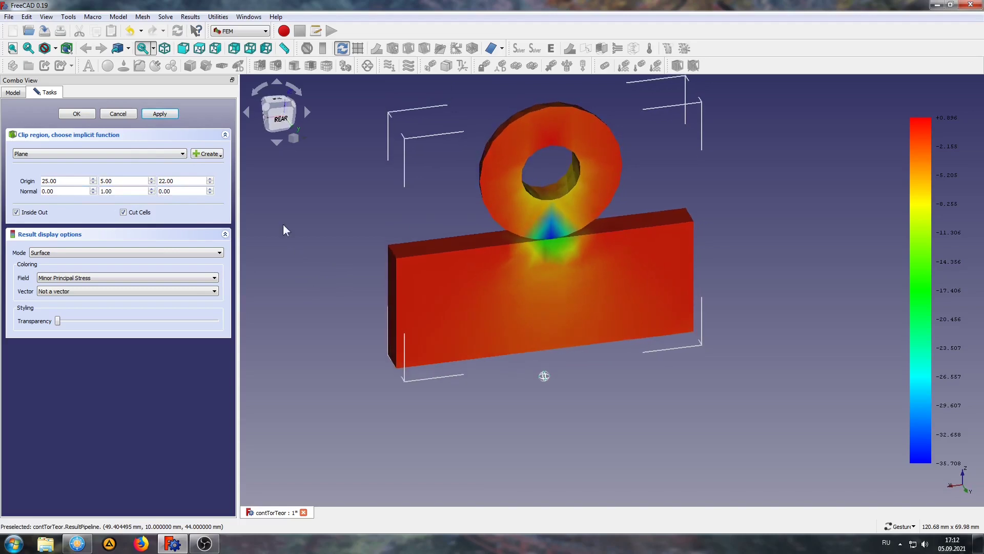
left_click(66, 114)
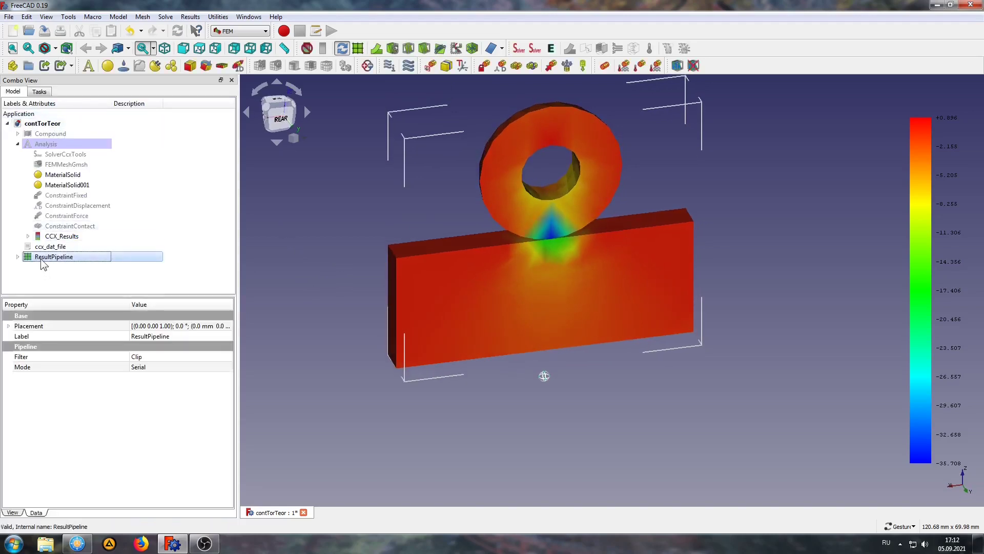
Step: Add a Warp filter: Surface mode, Minor Principal Stress colouring, max warp 100, warp factor 16
left_click(377, 48)
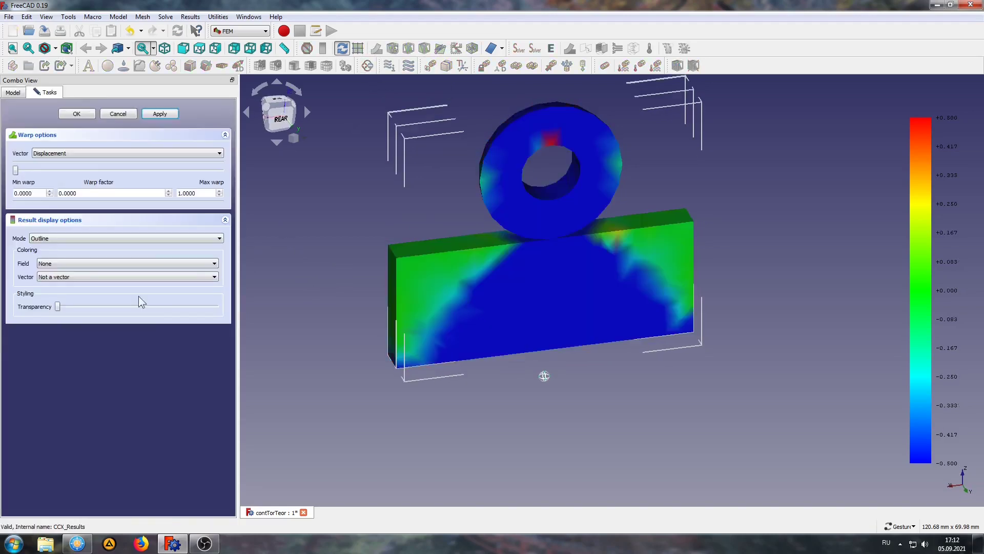
left_click(51, 238)
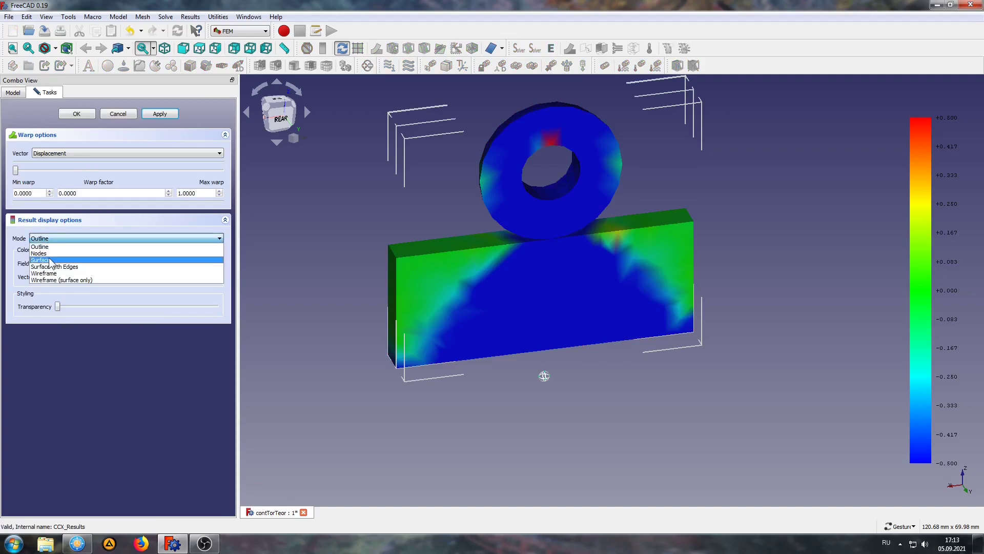
left_click(51, 259)
scroll(71, 287, "down", 5)
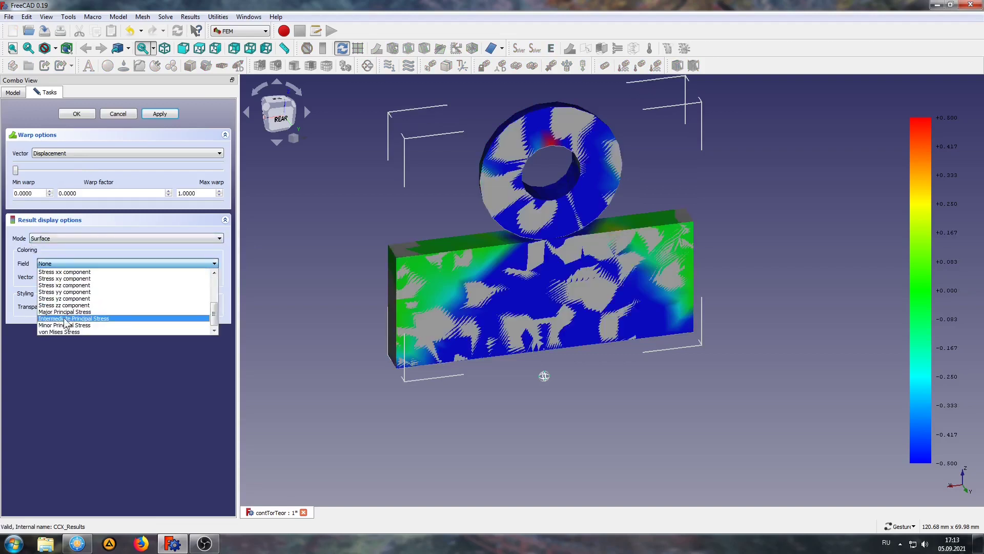
left_click(77, 325)
left_click(182, 196)
type("100.0000")
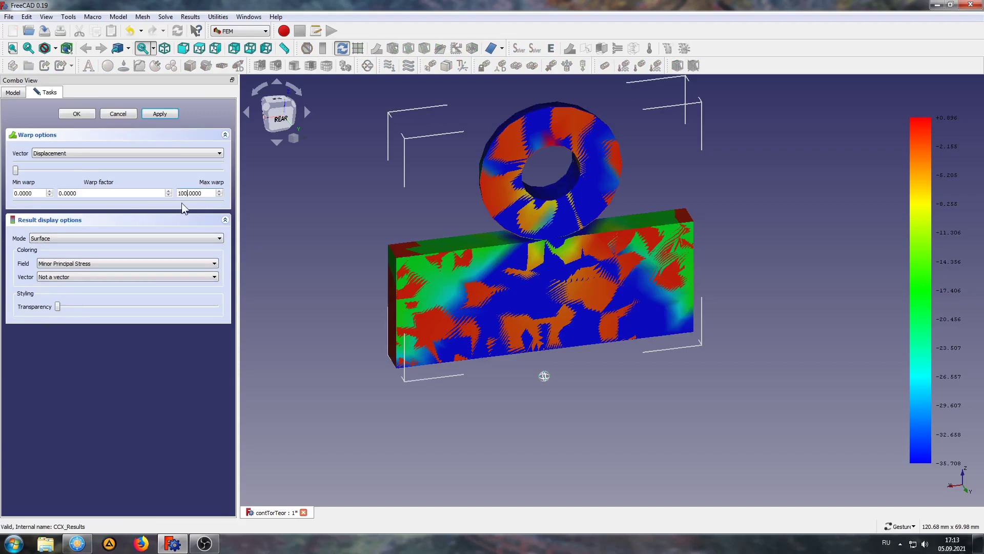
left_click(159, 113)
left_click_drag(16, 170, 49, 171)
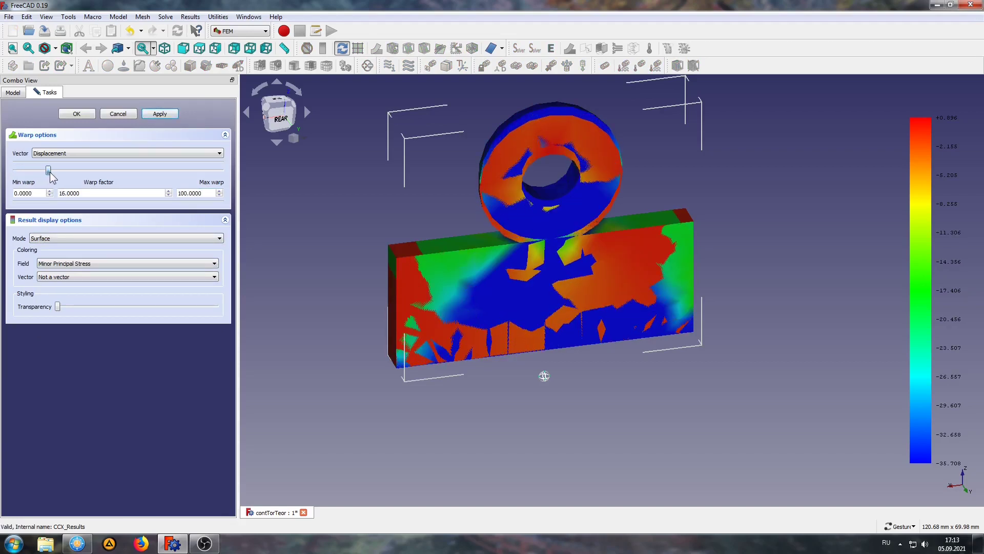
left_click(82, 113)
Step: Hide the Clip filter and orbit the warped result to a rear view
left_click(41, 277)
key("space")
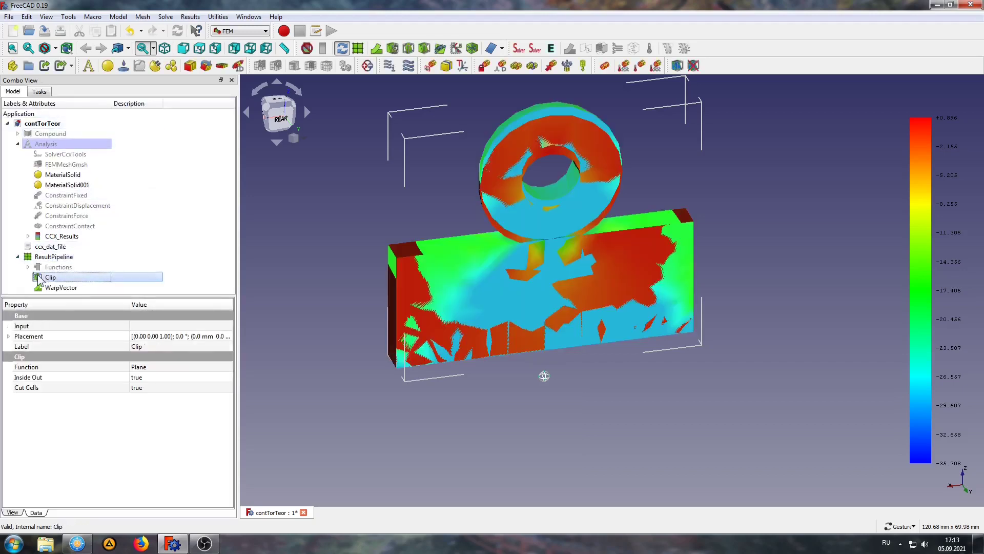
left_click(51, 258)
left_click_drag(340, 261, 337, 236)
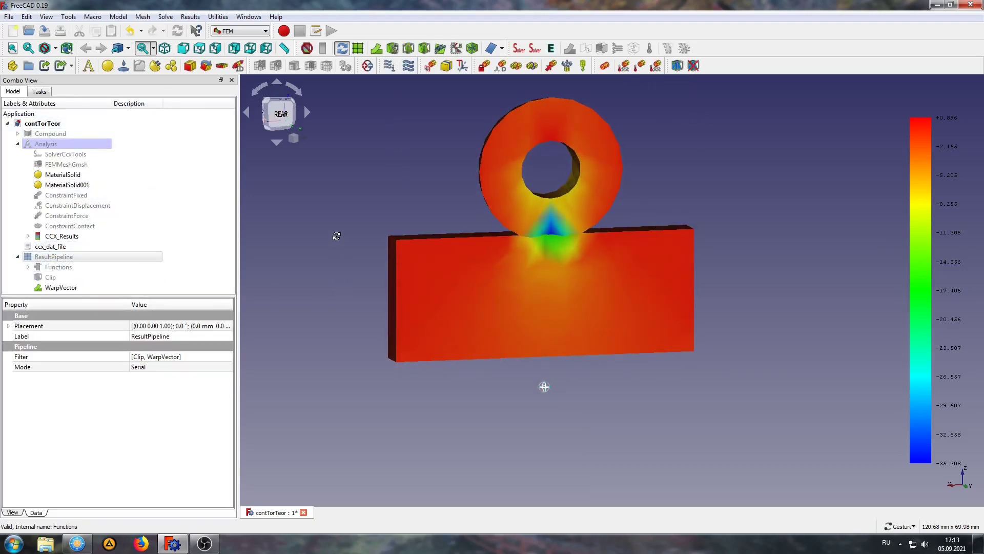
scroll(651, 215, "up", 3)
left_click_drag(665, 225, 740, 248)
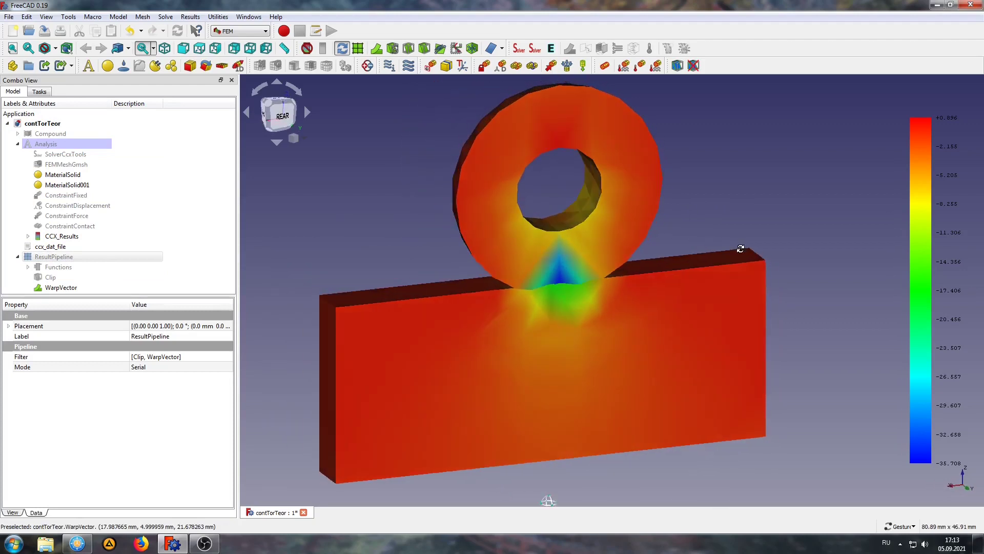
Step: Save the current view as a PNG picture named 0
left_click(65, 17)
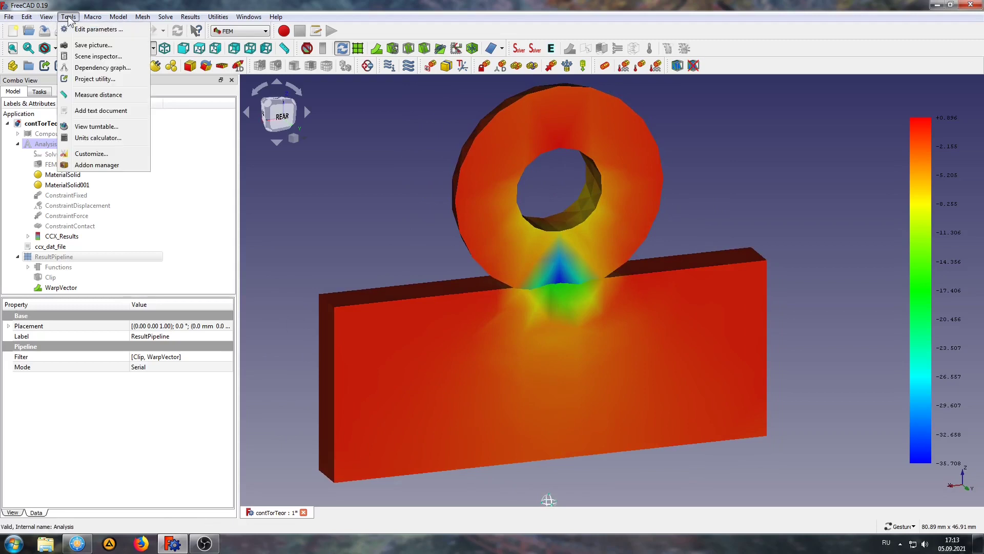
left_click(72, 45)
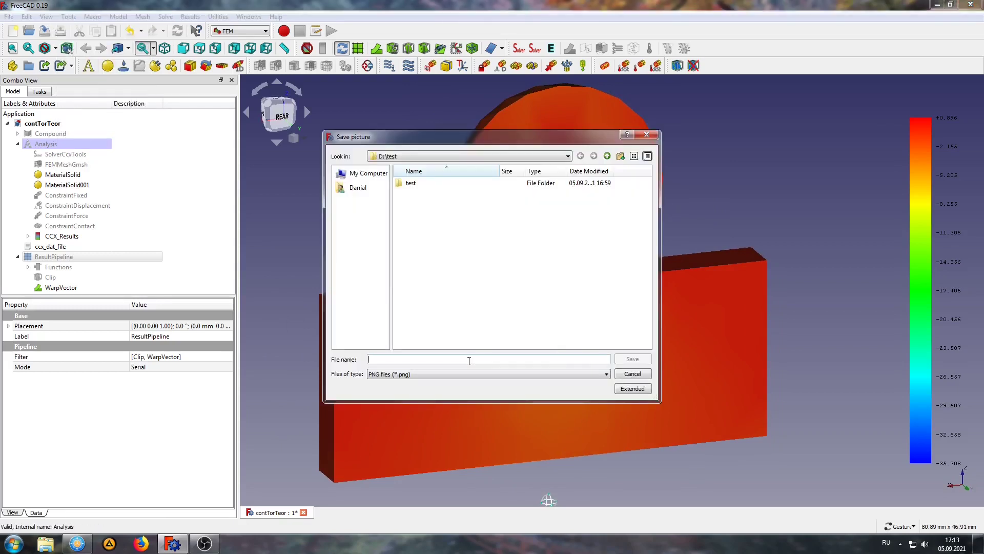
type("001")
left_click(638, 358)
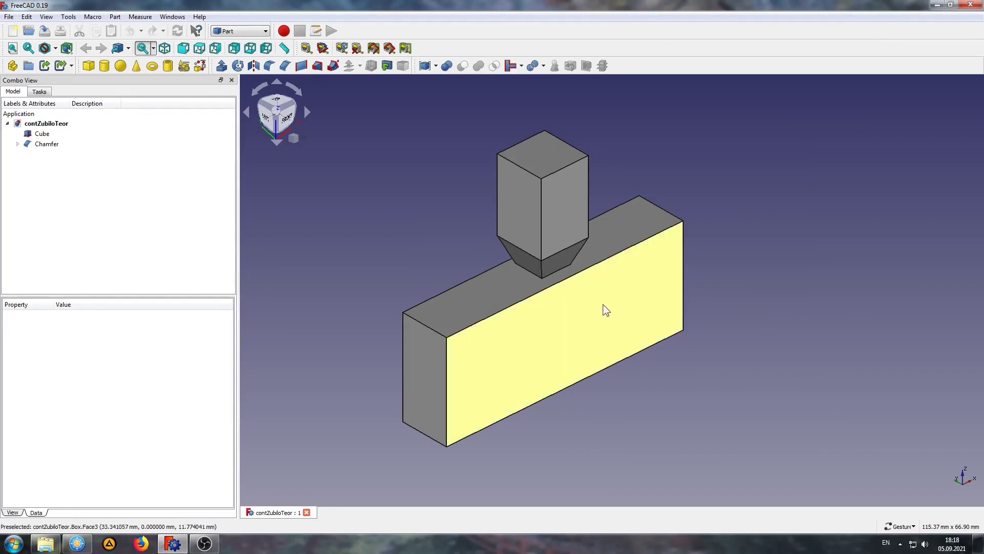
Step: Orbit and zoom in to inspect the punch-box contact of the part
left_click_drag(603, 307, 532, 251)
scroll(518, 241, "up", 2)
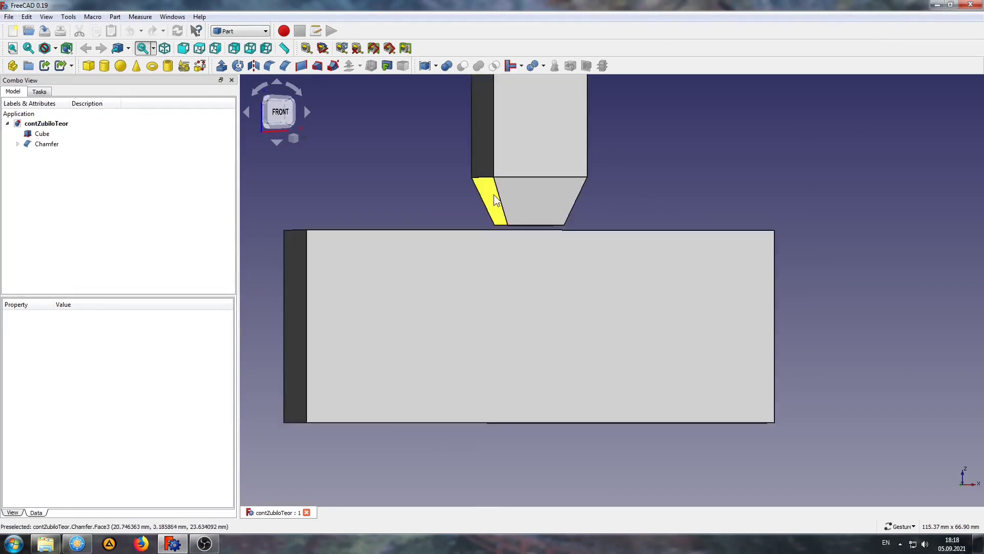
scroll(492, 202, "up", 2)
scroll(492, 202, "up", 2)
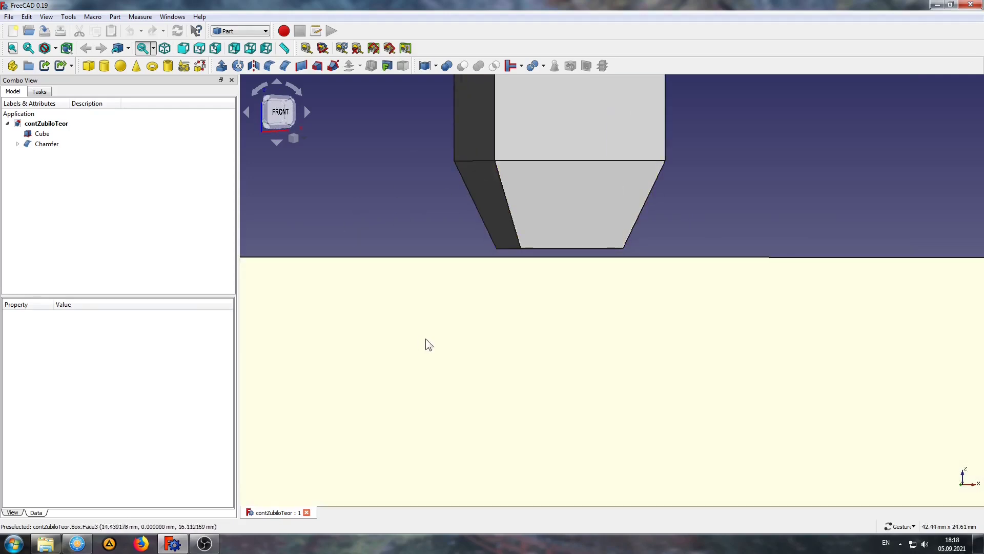
right_click_drag(524, 314, 525, 339)
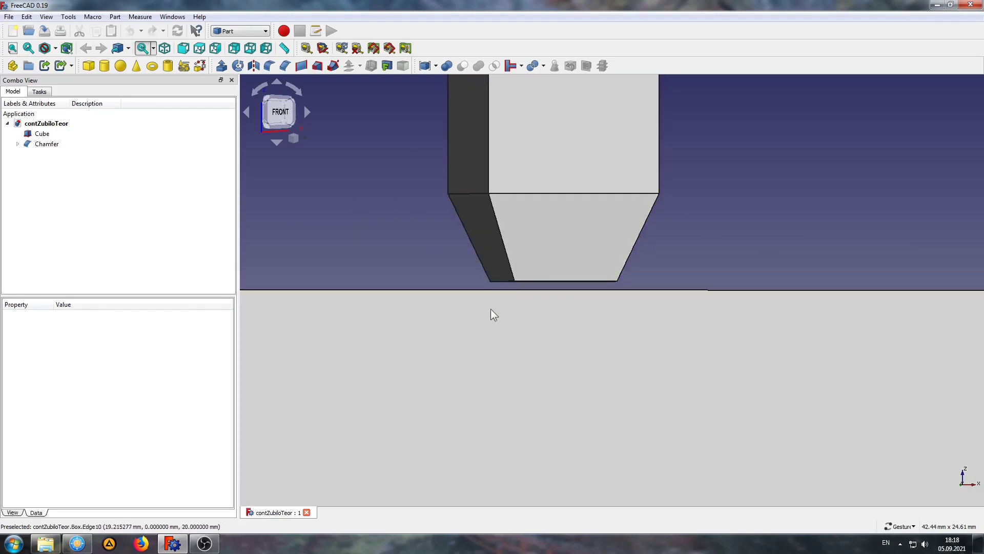
scroll(498, 319, "down", 5)
scroll(497, 318, "down", 1)
Step: Return to isometric view and merge Cube and Chamfer into one Compound
key("0")
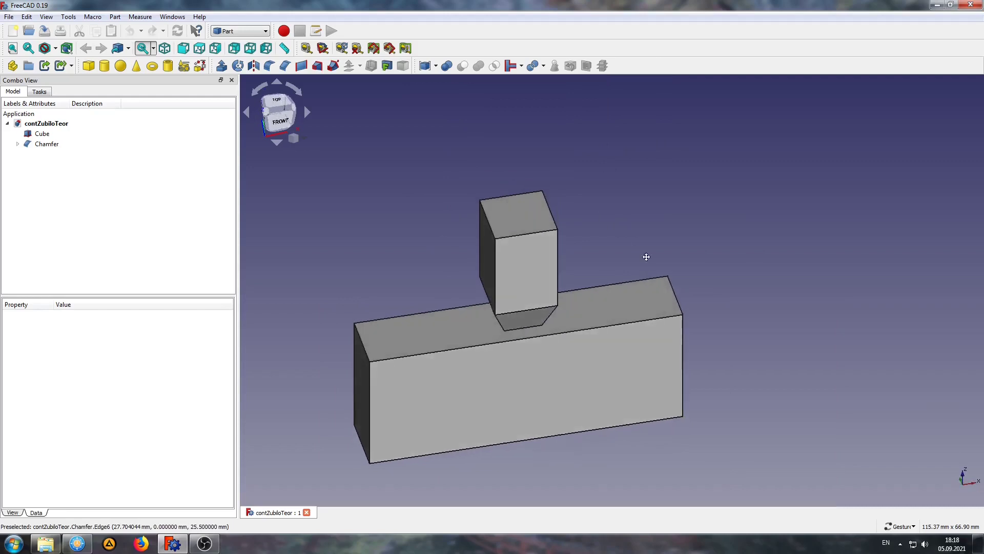
key("ctrl+a")
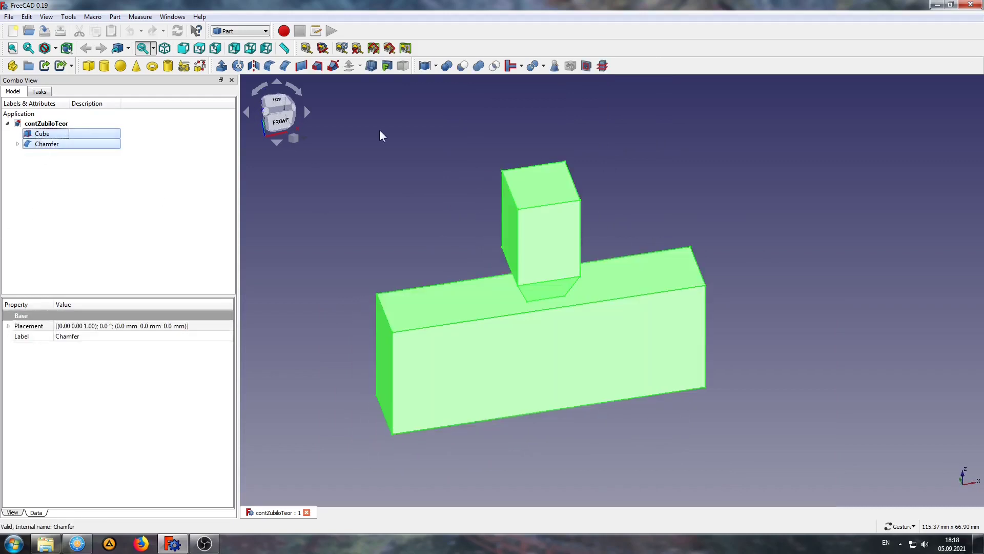
left_click(434, 65)
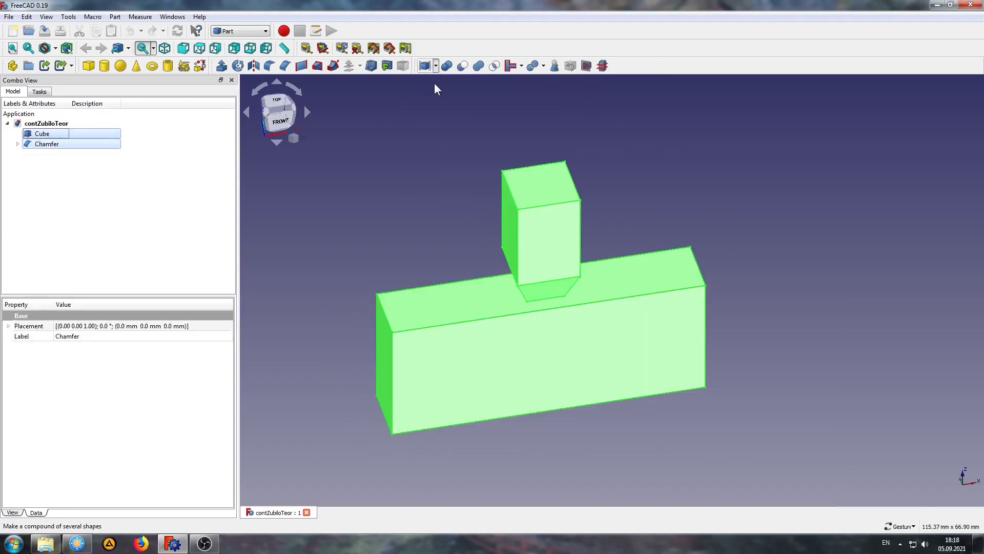
Step: Switch to the FEM workbench and create a new Analysis container
left_click(241, 31)
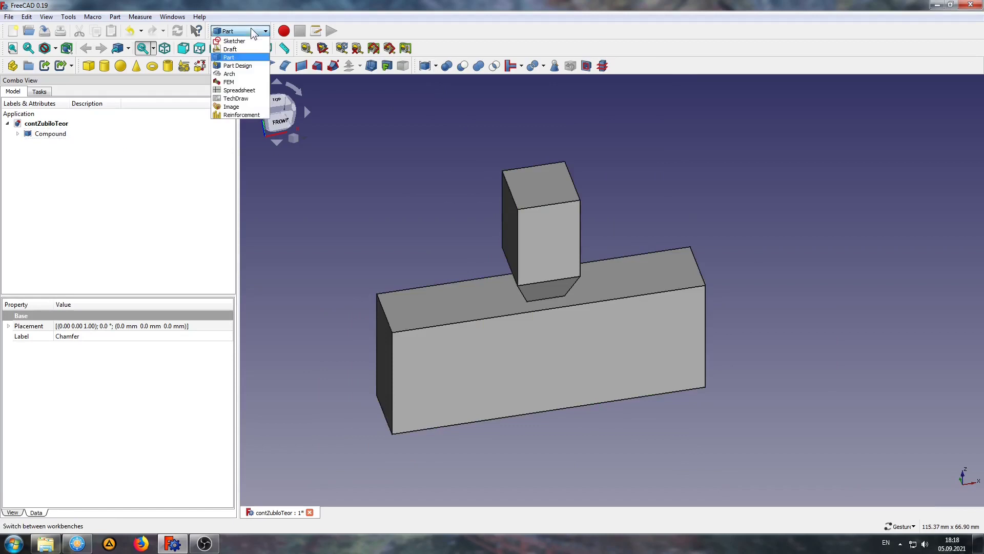
left_click(231, 89)
left_click(88, 66)
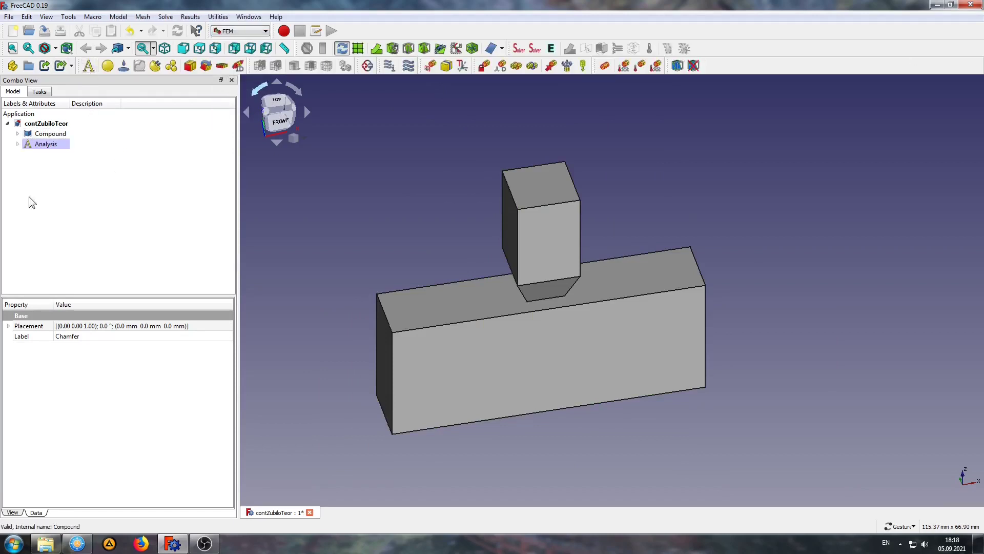
Step: Generate a Gmsh mesh of the Compound with the default element sizes
left_click(18, 144)
left_click(93, 133)
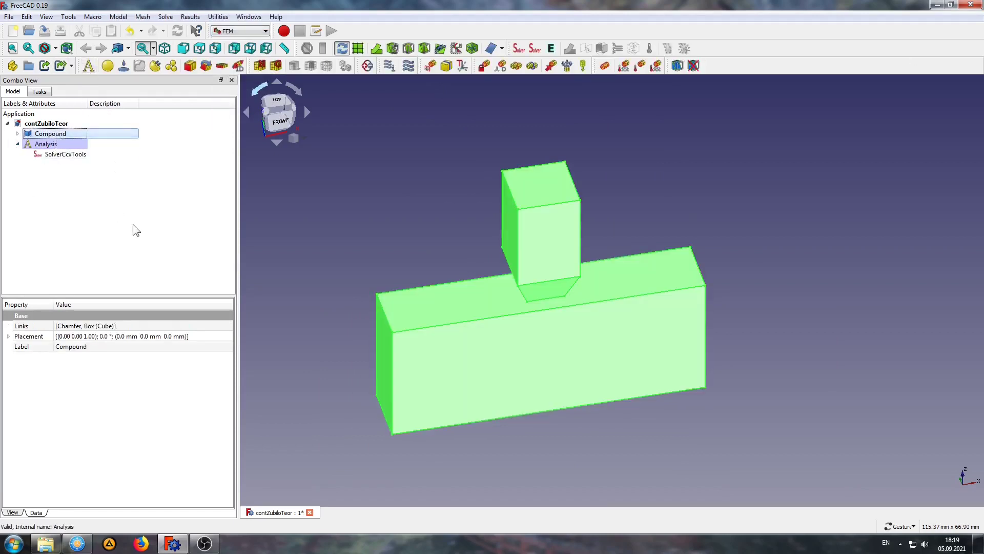
left_click(103, 154)
left_click(84, 133)
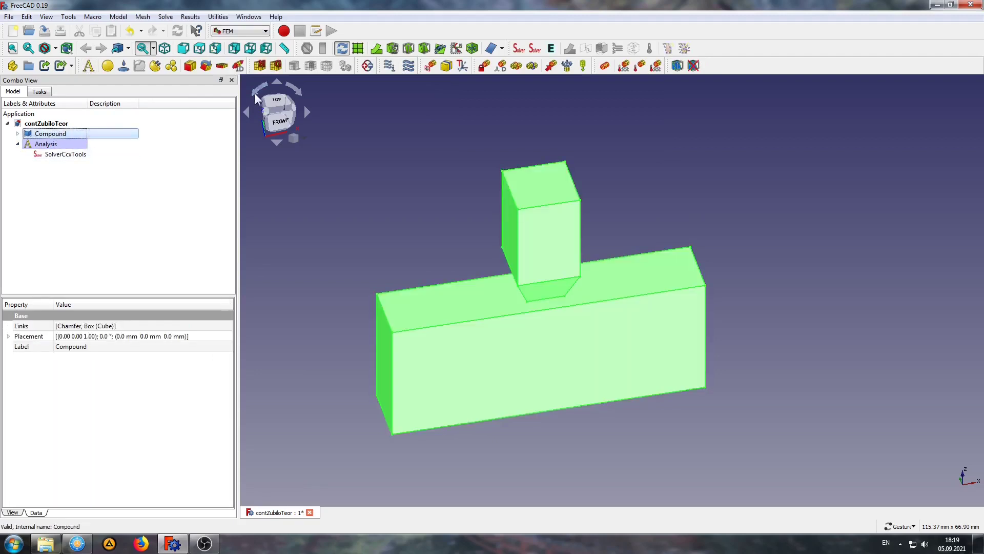
left_click(275, 66)
left_click(163, 113)
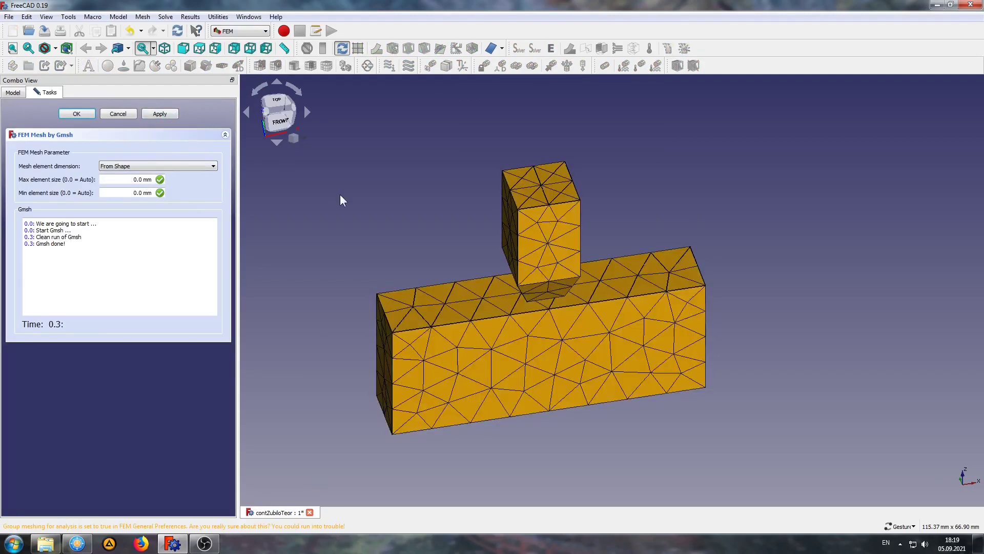
left_click(76, 114)
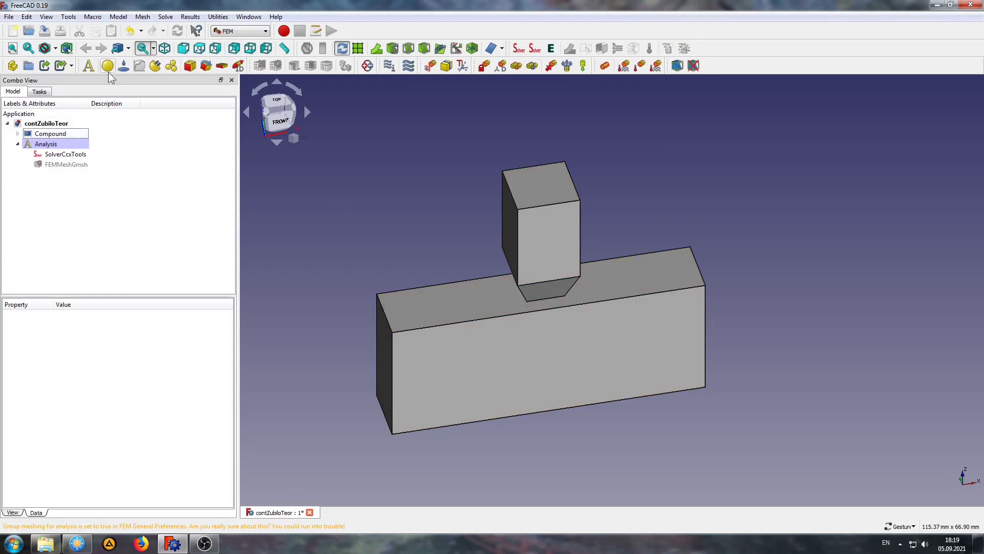
Step: Add a solid material with the default card on the lower box solid
left_click(108, 66)
key("1")
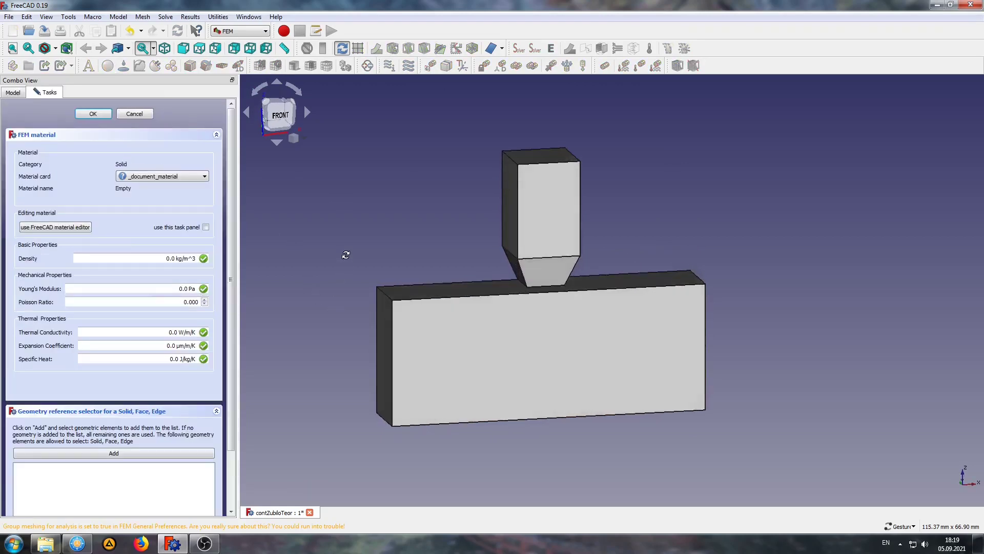
scroll(230, 257, "down", 3)
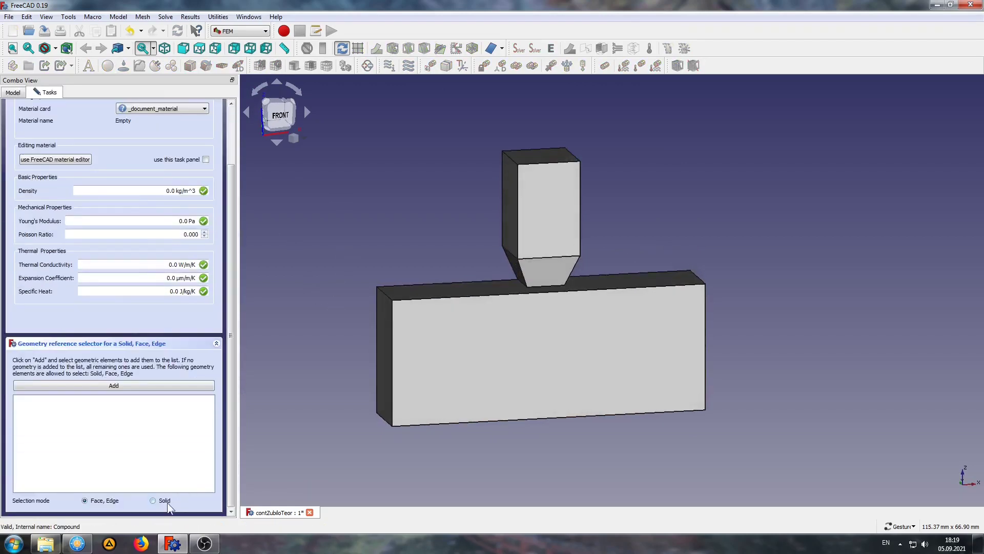
left_click(180, 388)
left_click(491, 371)
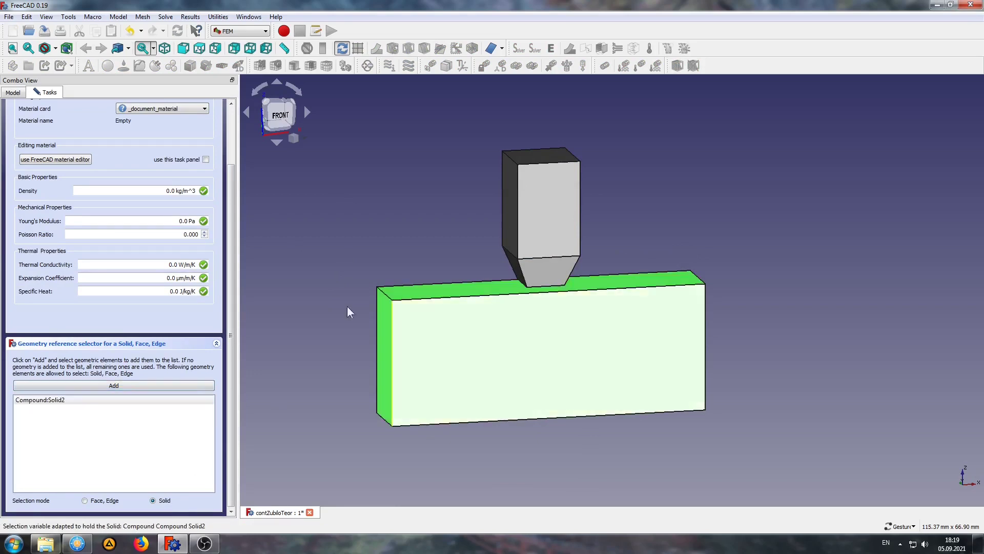
left_click_drag(235, 220, 233, 180)
scroll(234, 180, "up", 2)
left_click(162, 176)
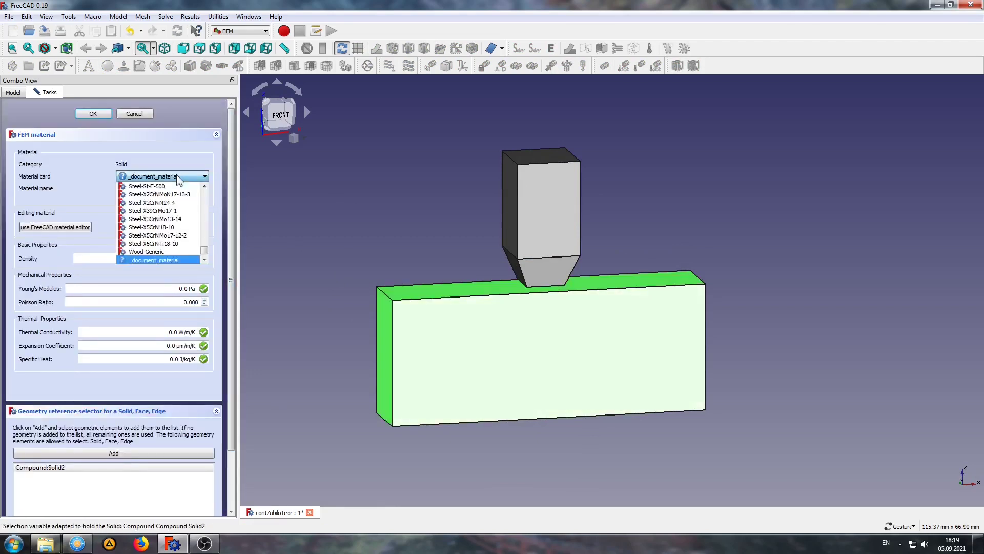
left_click(146, 246)
left_click(93, 113)
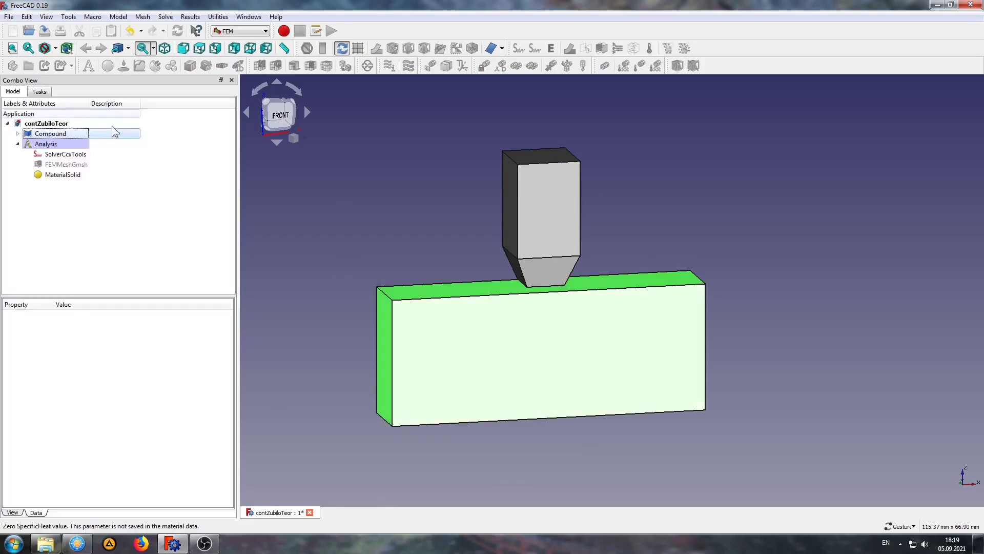
Step: Start a second solid material and select the upper punch solid
left_click_drag(389, 196, 446, 219)
scroll(384, 262, "up", 2)
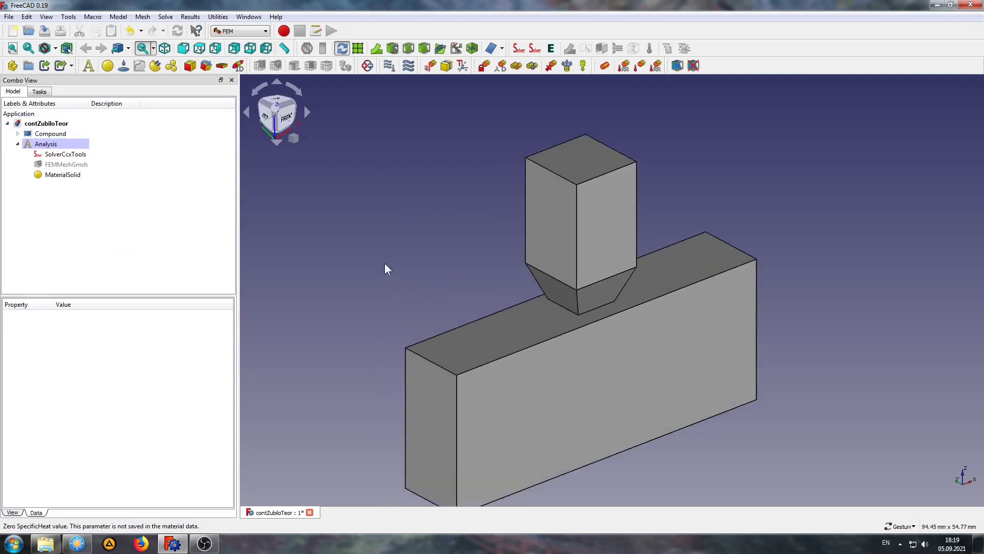
scroll(369, 251, "up", 2)
left_click(108, 67)
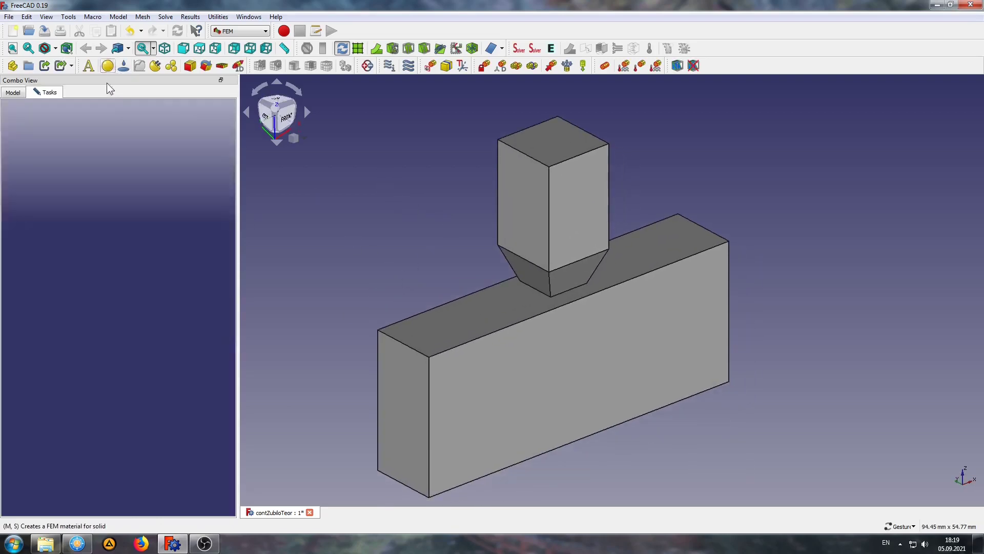
scroll(231, 215, "down", 1)
scroll(216, 318, "down", 1)
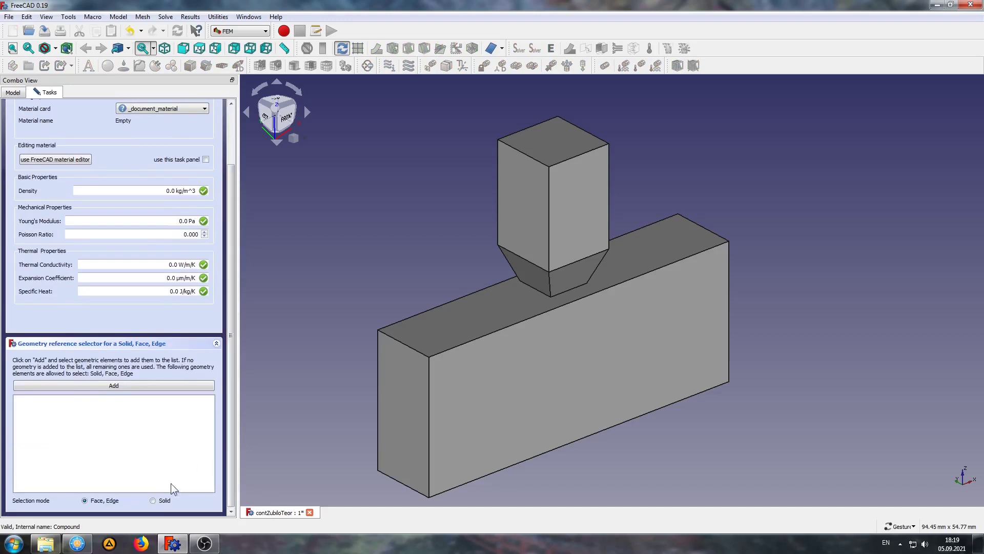
left_click(527, 206)
left_click(196, 386)
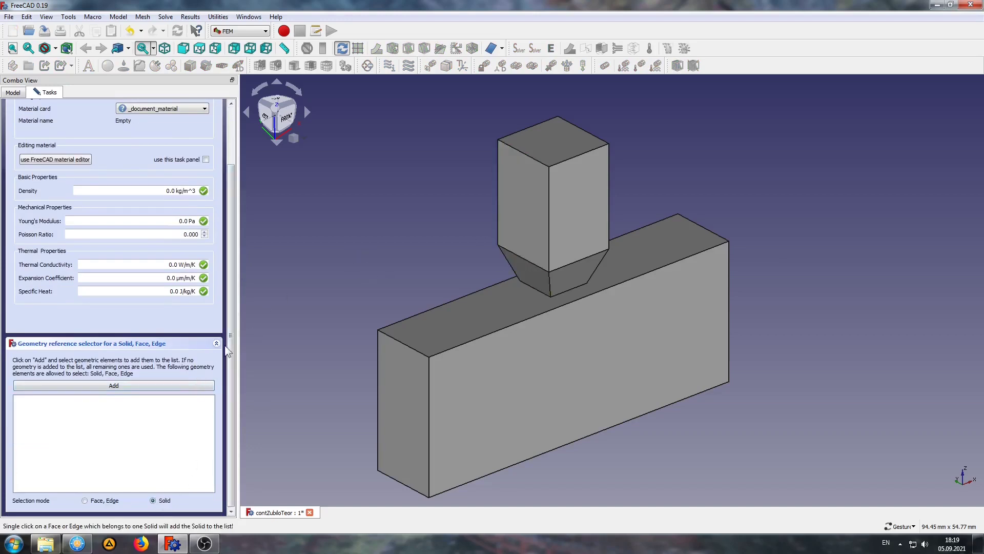
left_click(512, 216)
Step: Assign the CalculiX-Steel material card to the punch and confirm
scroll(232, 250, "up", 3)
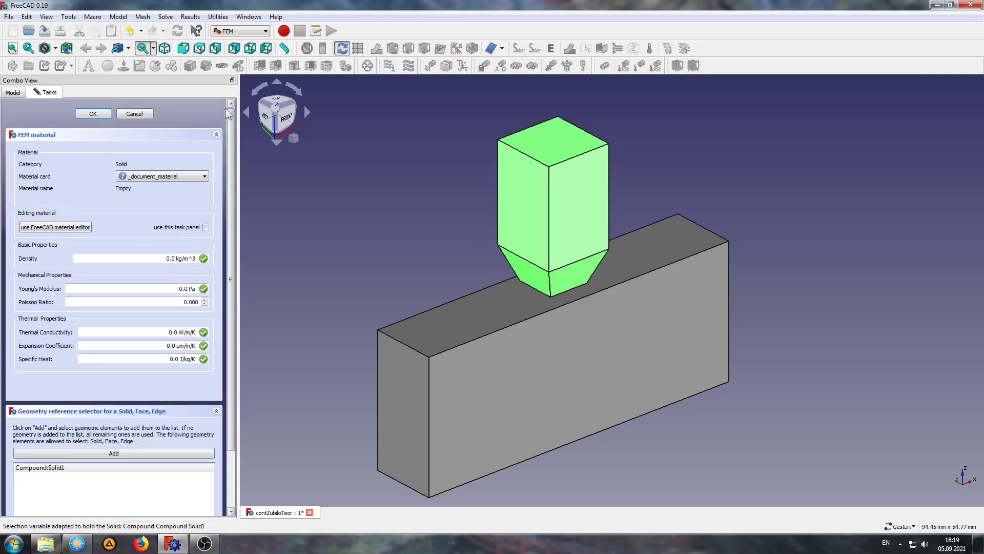
left_click(157, 176)
scroll(179, 205, "up", 8)
scroll(179, 205, "up", 8)
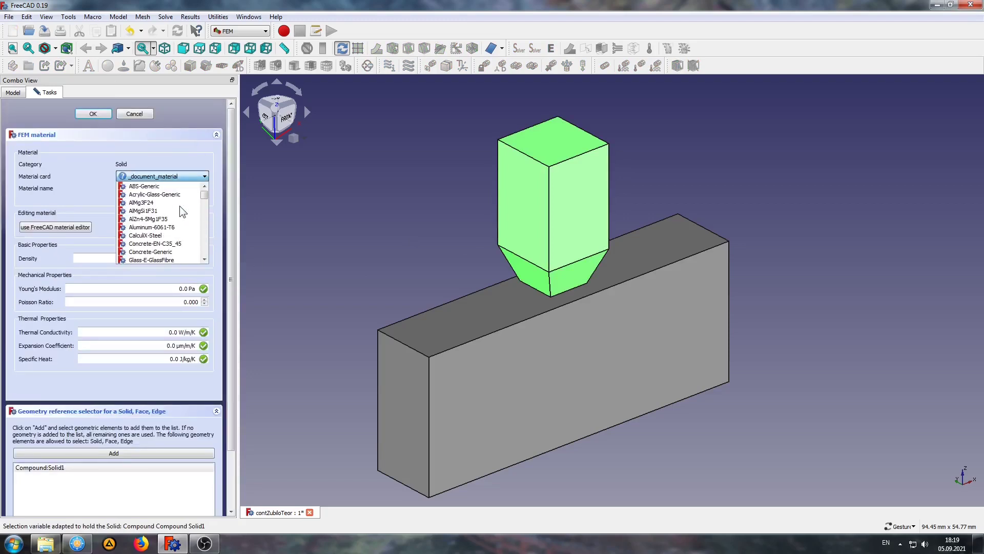
left_click(158, 235)
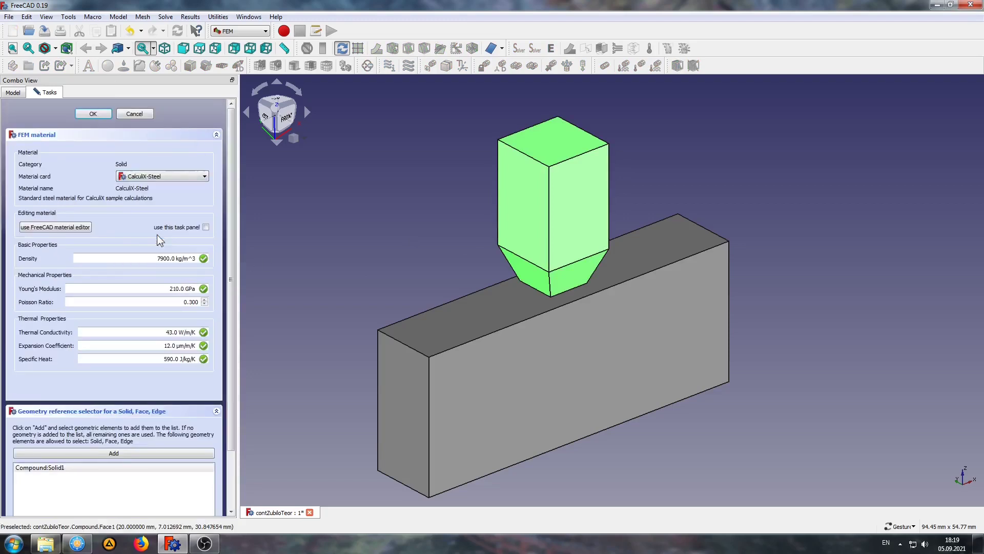
left_click(91, 113)
left_click_drag(811, 285, 775, 287)
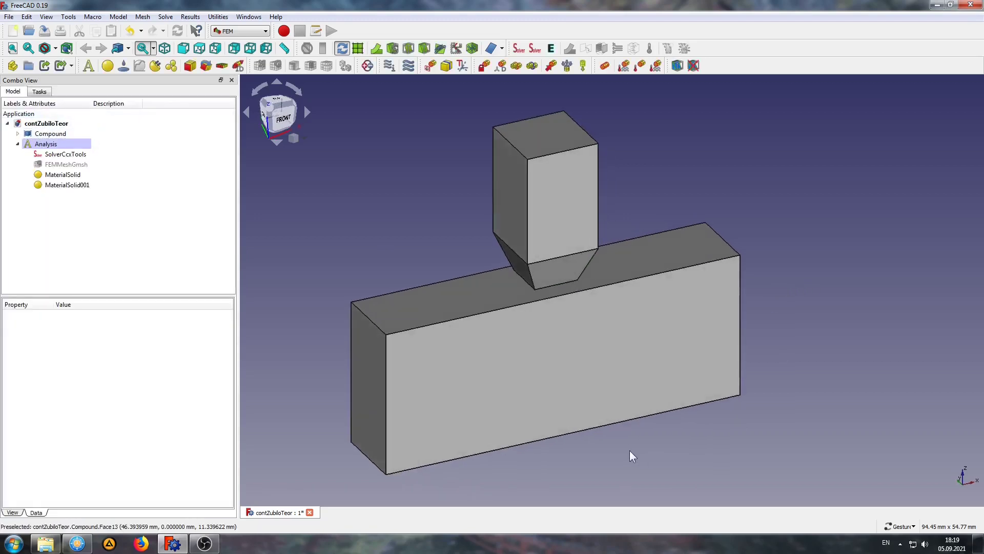
left_click_drag(629, 450, 641, 353)
Step: Add a Fixed constraint on the box's bottom face
left_click(483, 65)
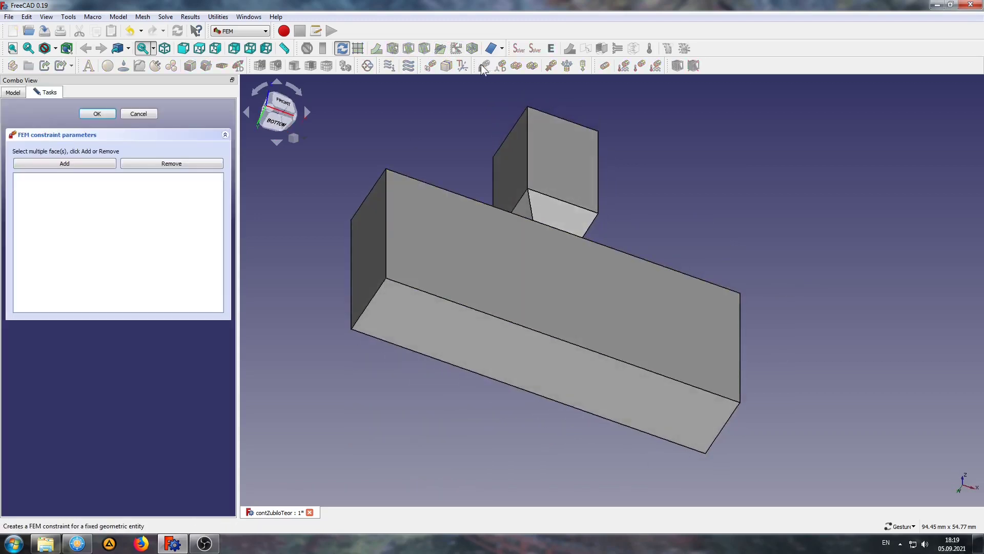
left_click(463, 346)
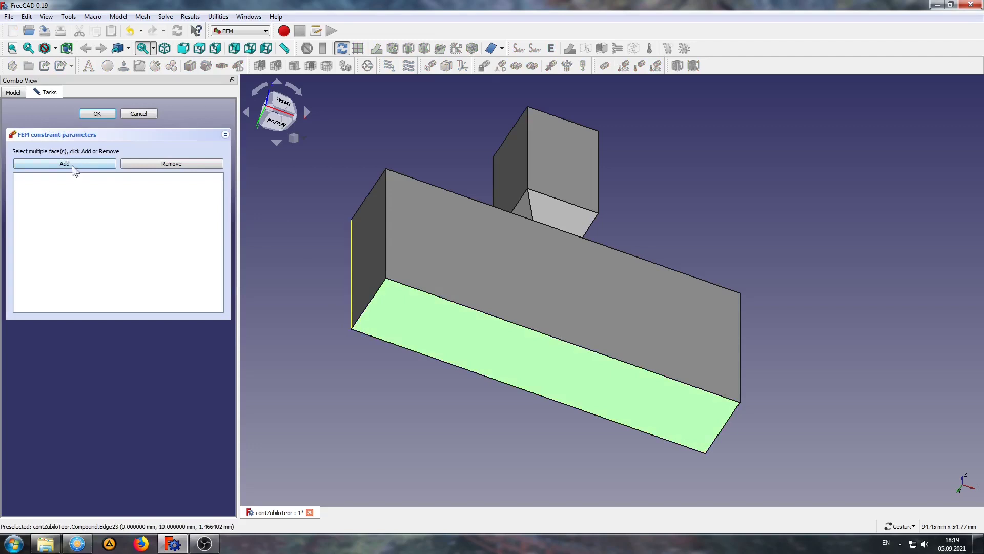
left_click(71, 164)
left_click(97, 113)
mouse_move(471, 169)
left_mouse_down()
mouse_move(461, 281)
mouse_move(429, 279)
left_mouse_up()
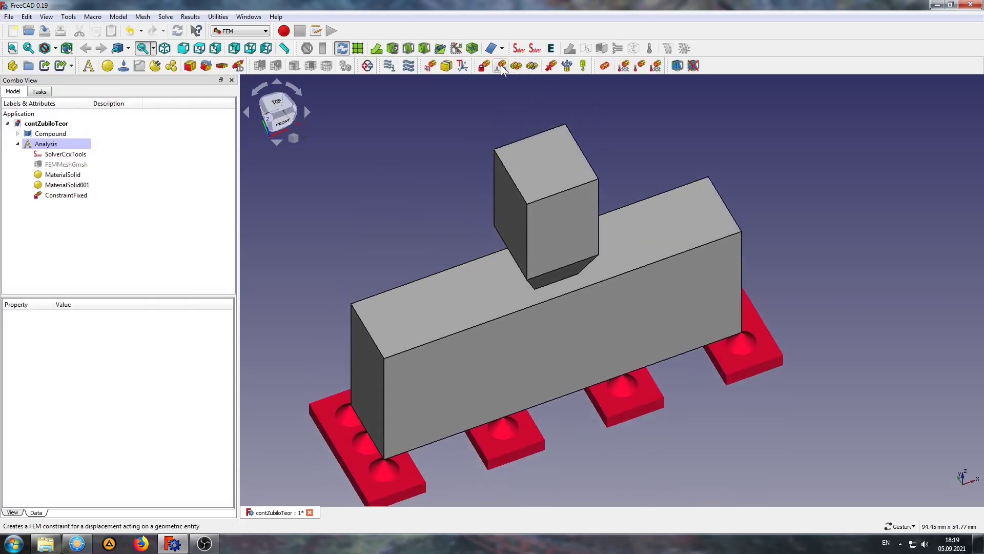
Step: Add a Displacement constraint on the punch top: X and Y fixed, Z = -2
left_click(501, 66)
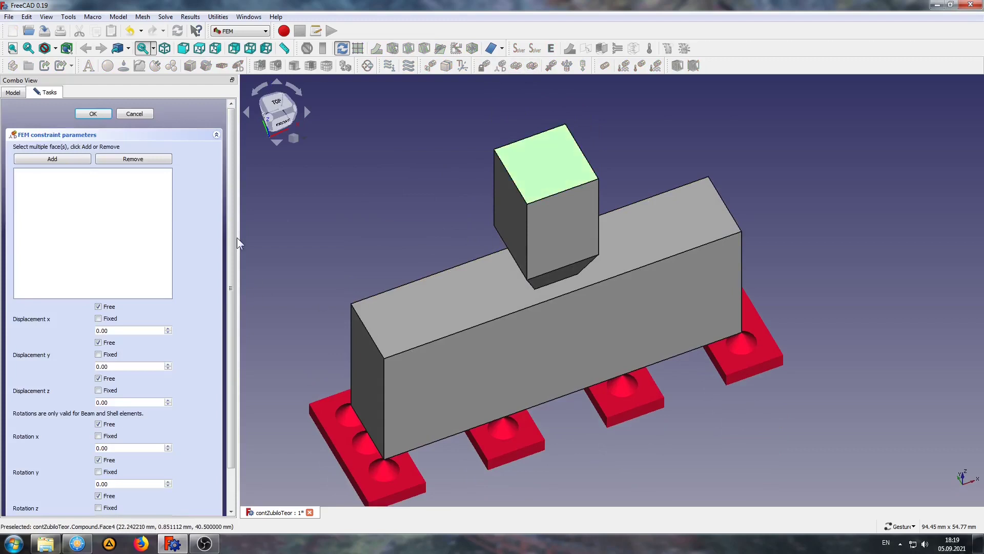
scroll(232, 233, "down", 2)
left_click(98, 310)
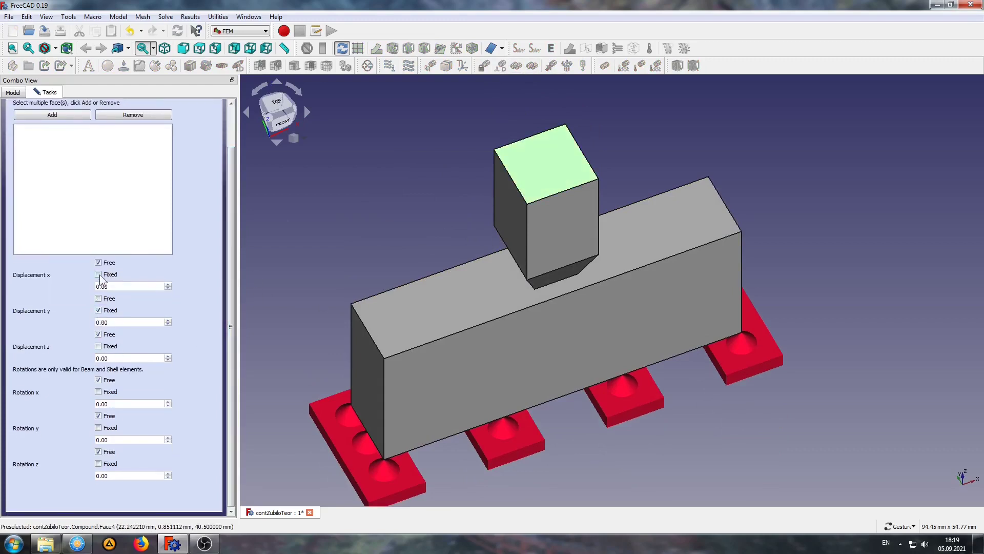
left_click(98, 274)
double_click(103, 358)
type("-2")
left_click(52, 115)
scroll(264, 239, "up", 2)
scroll(190, 235, "up", 3)
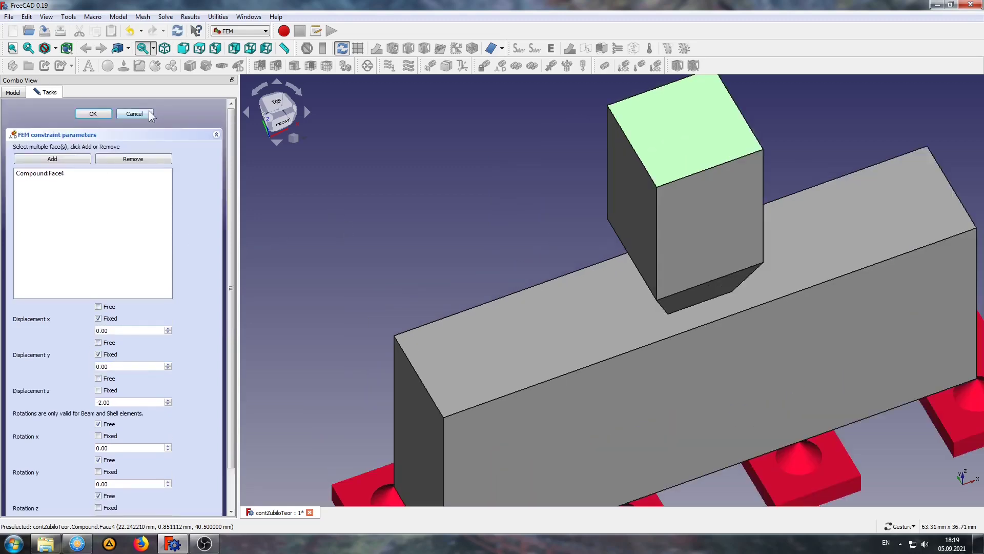
left_click(101, 116)
scroll(403, 219, "down", 2)
Step: Orbit and zoom the view around the punch-on-box model
scroll(404, 210, "down", 2)
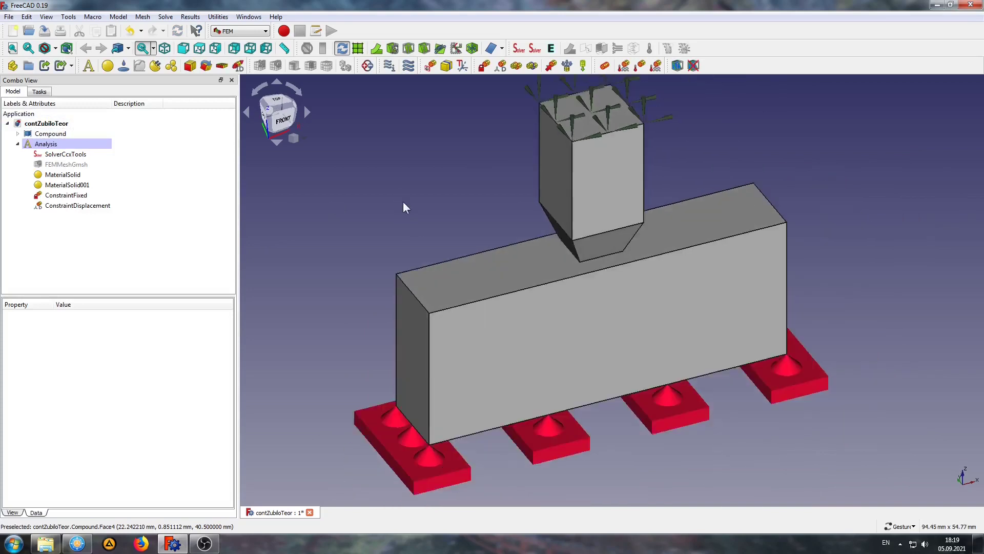
scroll(405, 205, "down", 1)
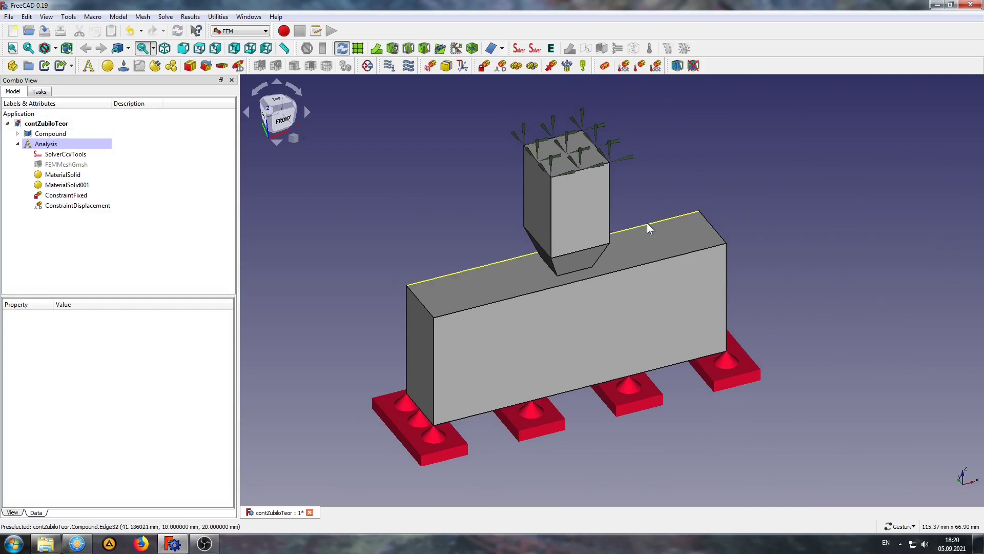
left_click_drag(646, 222, 612, 216)
scroll(613, 221, "up", 3)
scroll(674, 244, "up", 2)
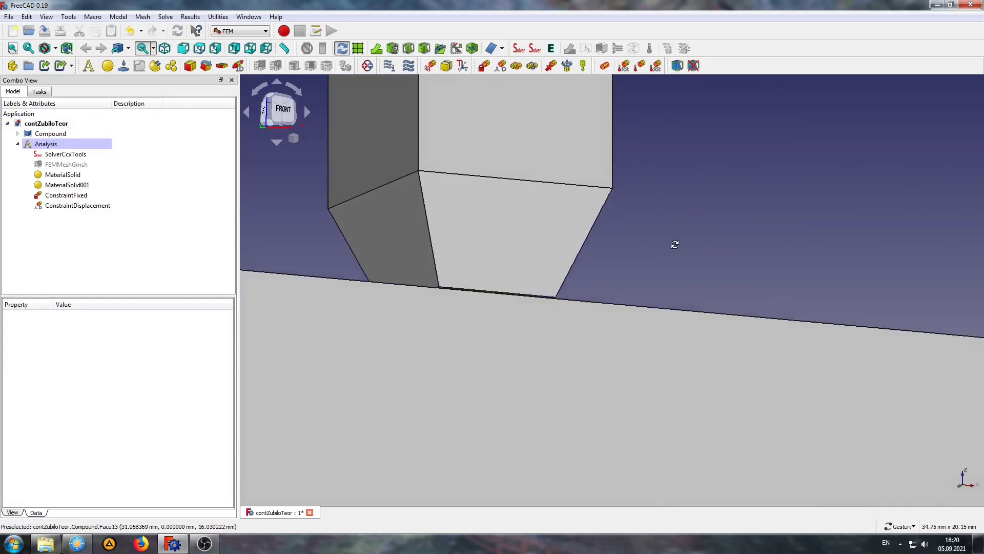
scroll(575, 296, "down", 1)
scroll(470, 259, "down", 4)
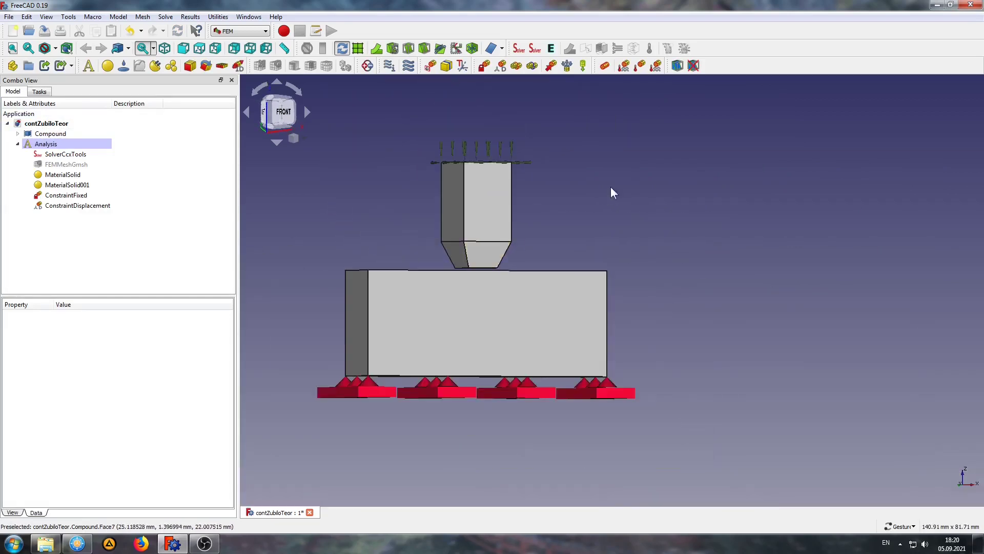
left_click_drag(610, 190, 567, 210)
scroll(568, 210, "up", 2)
scroll(595, 191, "up", 2)
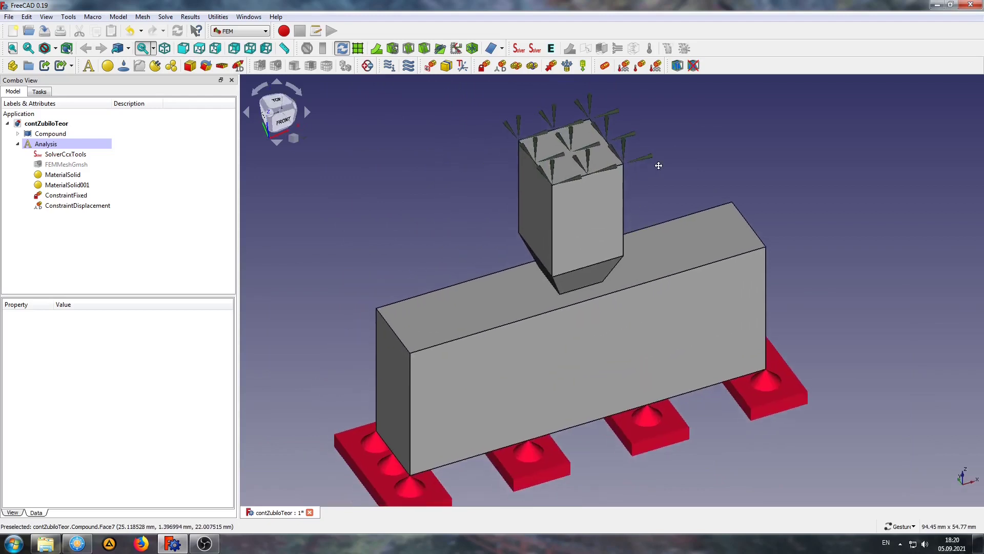
Step: Add a clipping plane and raise it to expose the pocket in the box top
left_click(678, 66)
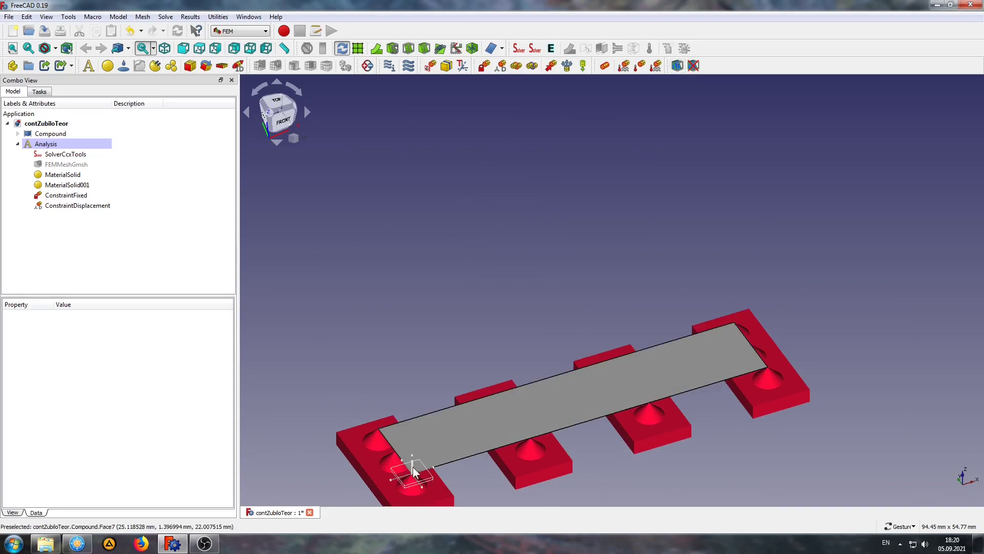
left_click_drag(414, 466, 416, 334)
left_click_drag(469, 182, 548, 178)
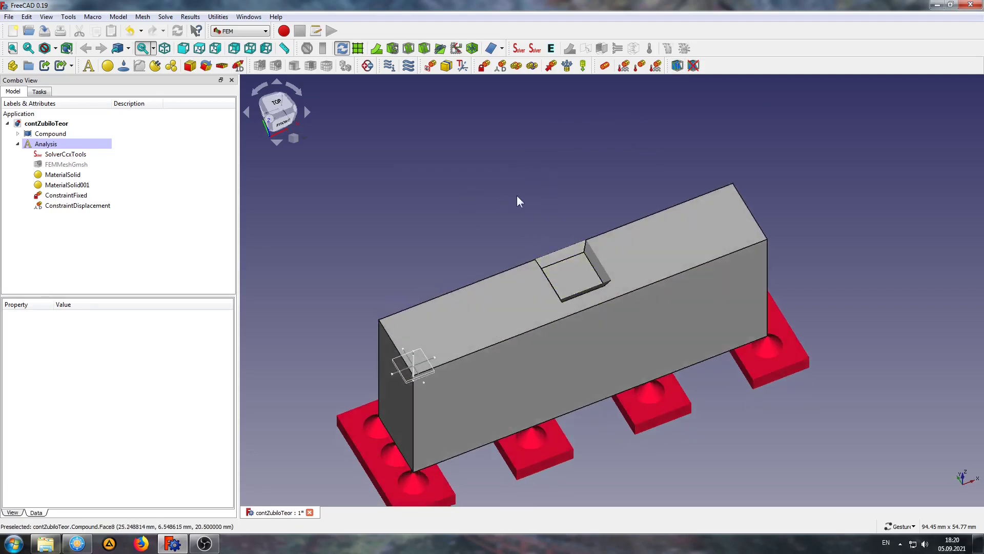
scroll(552, 275, "up", 3)
scroll(480, 238, "down", 3)
scroll(441, 197, "down", 1)
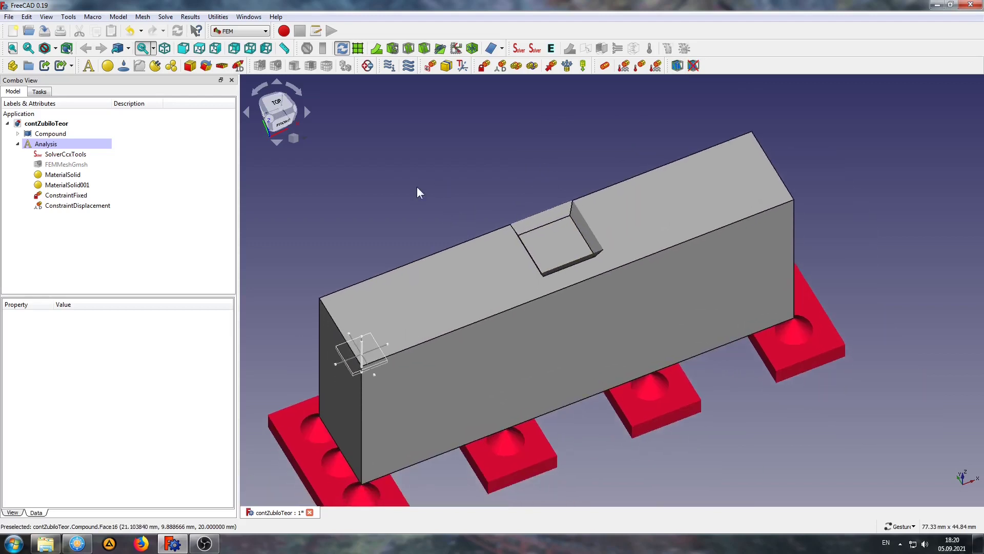
Step: Start a contact constraint with the box top as master and pocket bottom as slave face
left_click(516, 67)
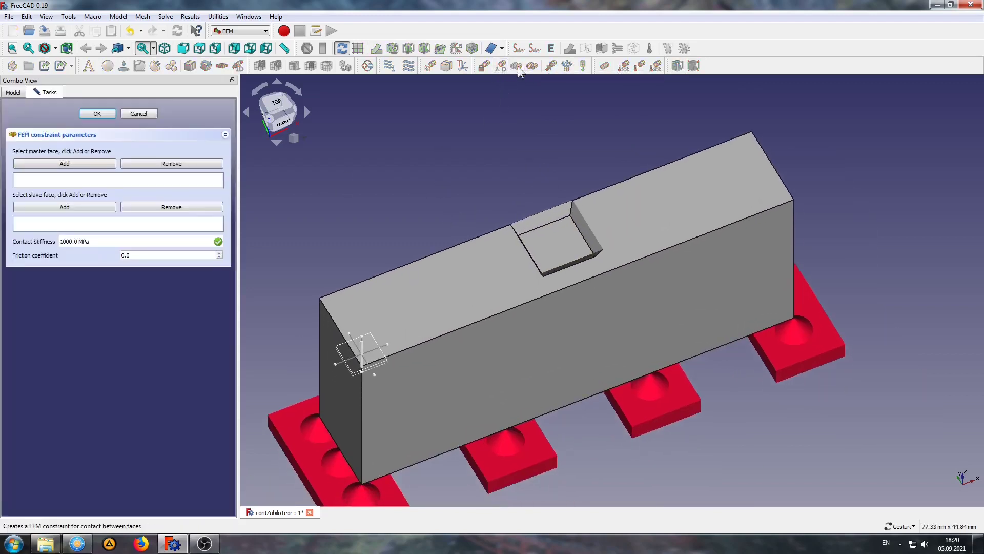
left_click(433, 297)
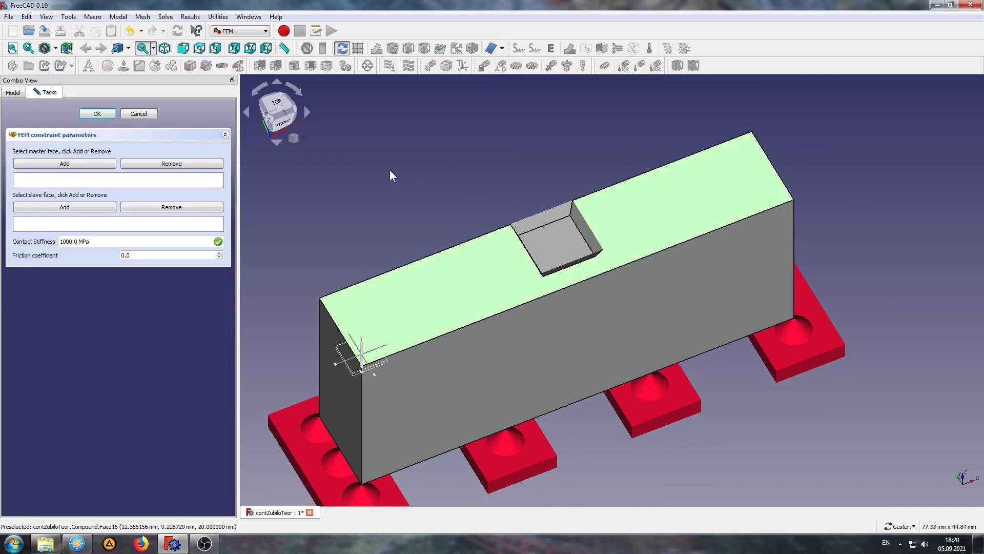
left_click(63, 164)
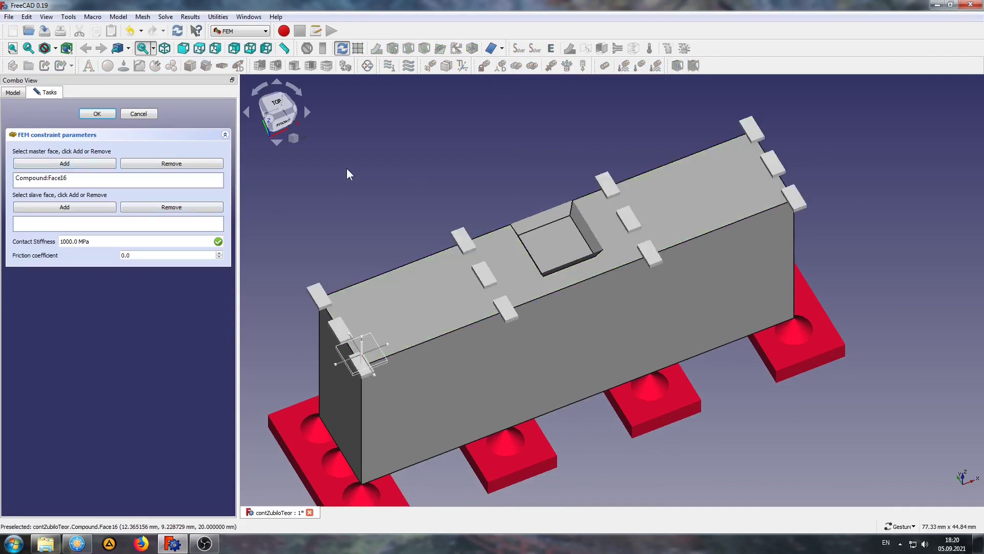
left_click(551, 246)
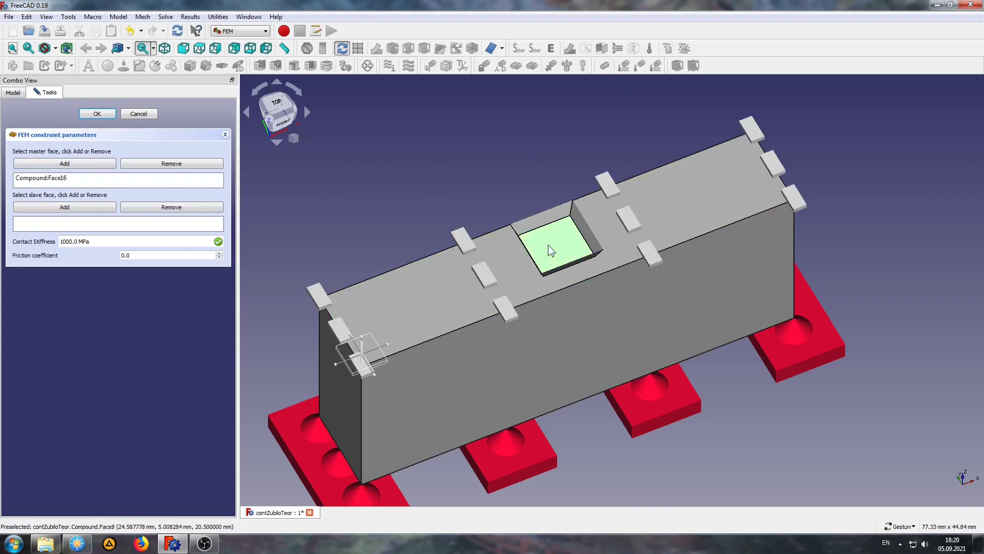
left_click(58, 208)
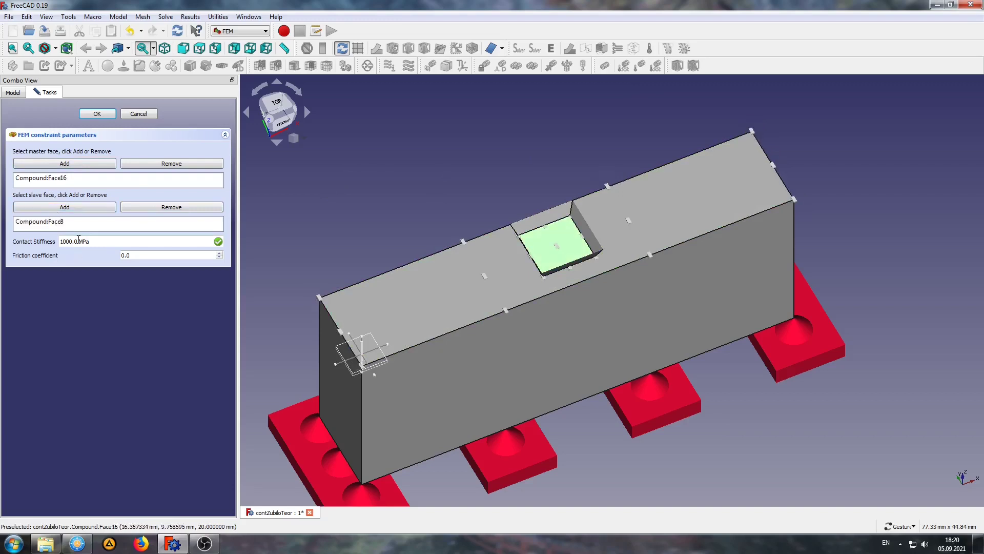
Step: Set contact stiffness to 12 GPa, confirm, and remove all clipping planes
left_click_drag(73, 242, 51, 248)
type("12 GPa")
left_click(135, 255)
left_click(100, 113)
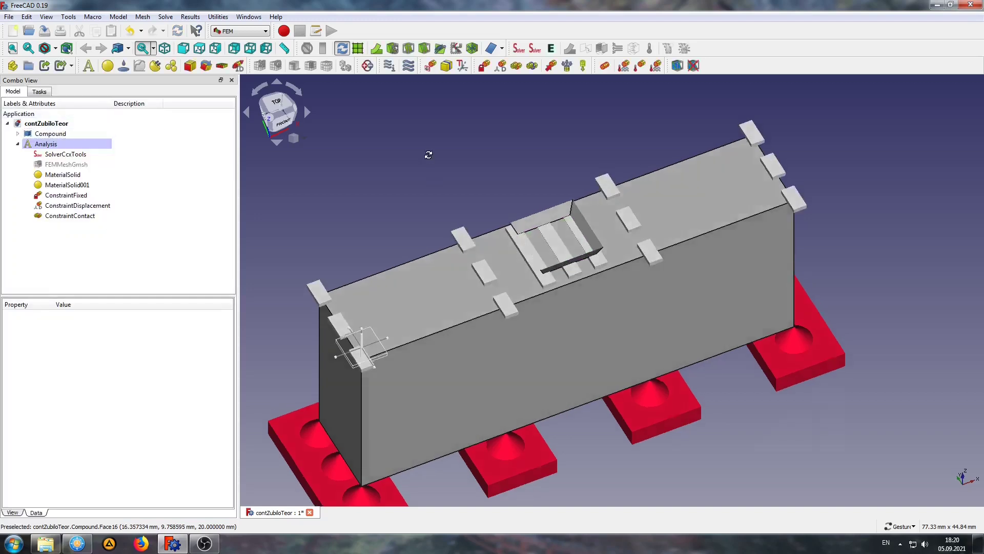
left_click_drag(428, 155, 405, 182)
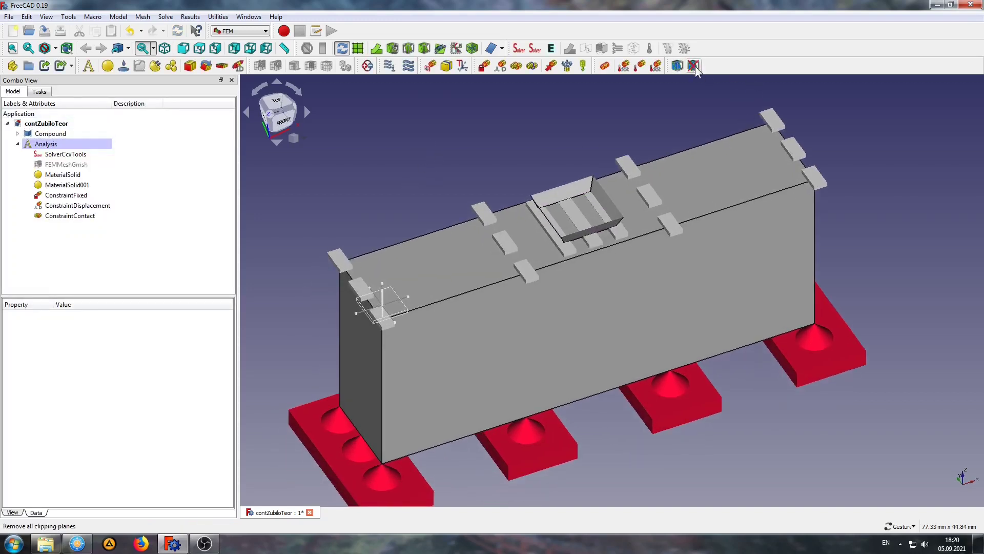
left_click(695, 65)
Step: Write the .inp file and run CalculiX from SolverCcxTools to produce CCX_Results
scroll(316, 170, "down", 3)
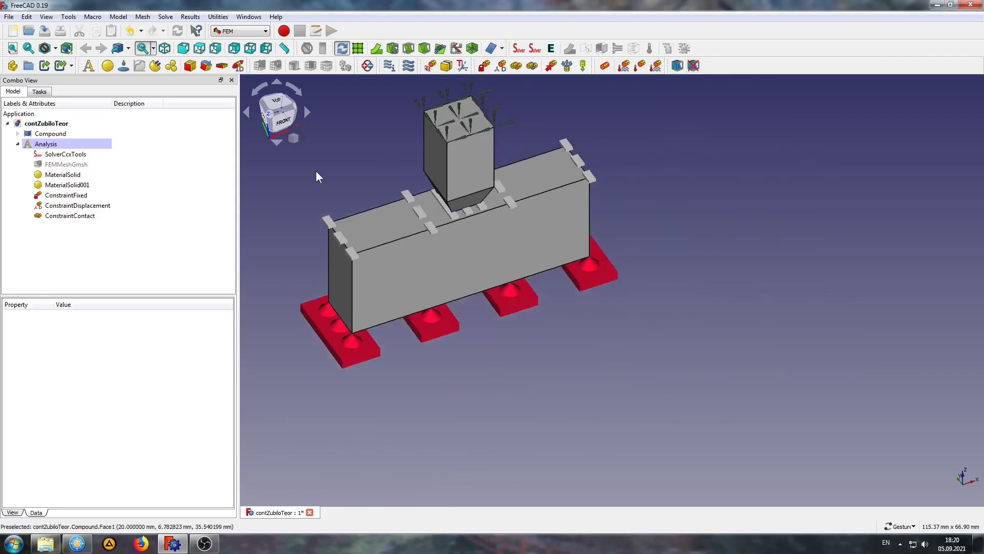
scroll(316, 171, "up", 1)
scroll(407, 210, "up", 2)
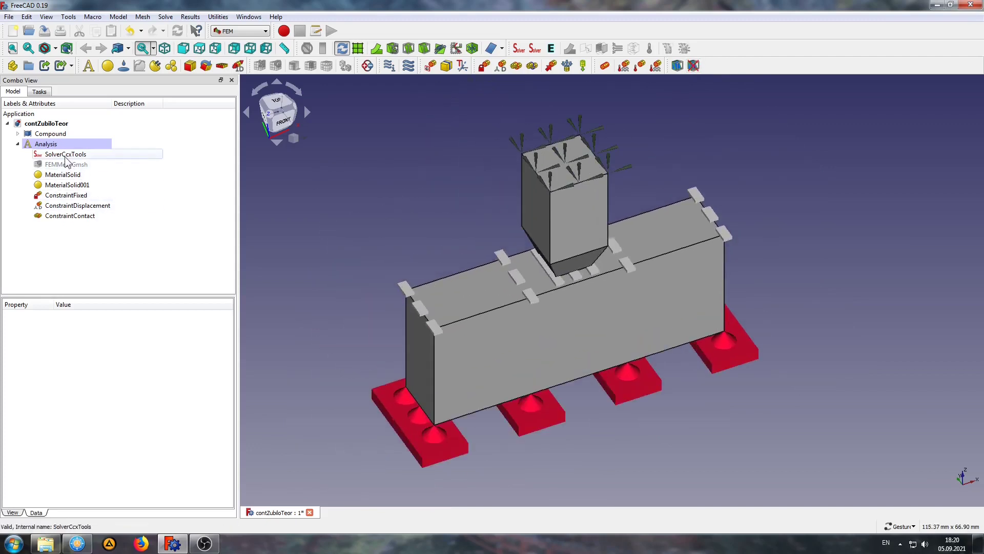
double_click(65, 154)
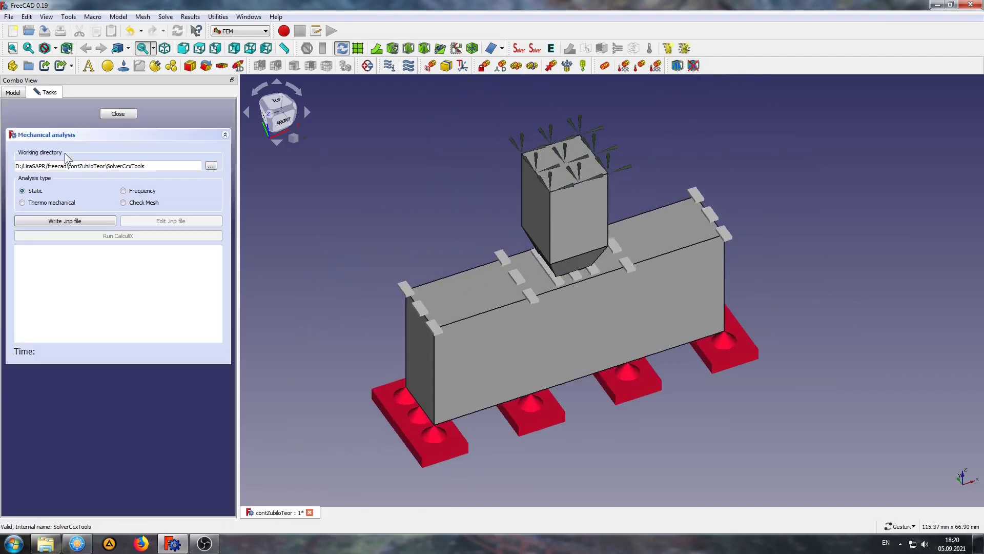
left_click(27, 220)
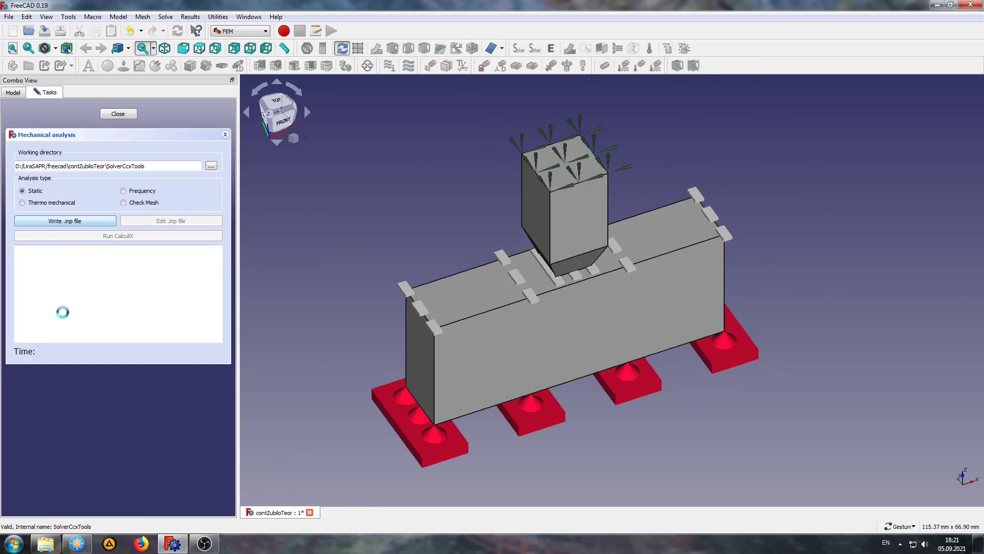
left_click(109, 237)
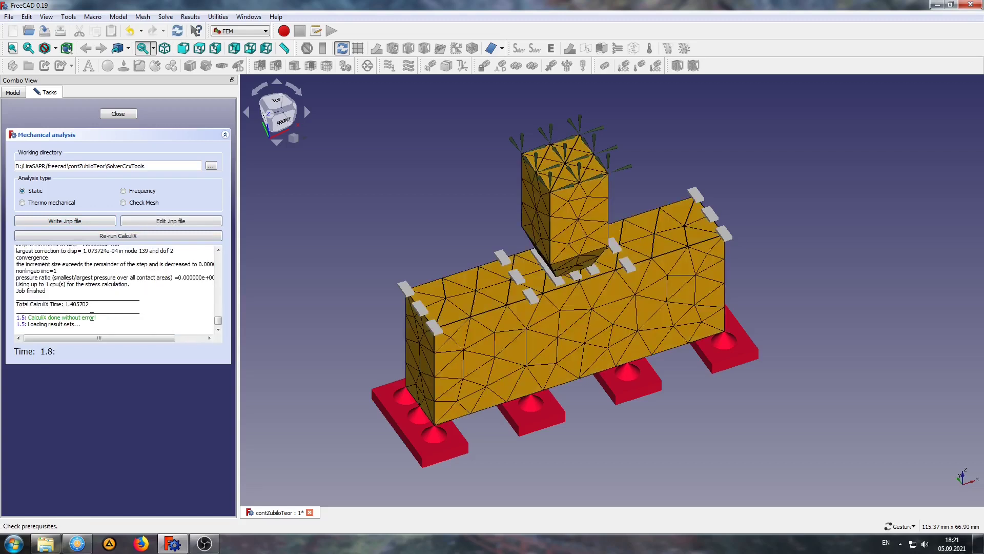
left_click(119, 115)
Step: Hide the analysis constraint markers so only the bare meshed parts show
left_click_drag(287, 184, 312, 201)
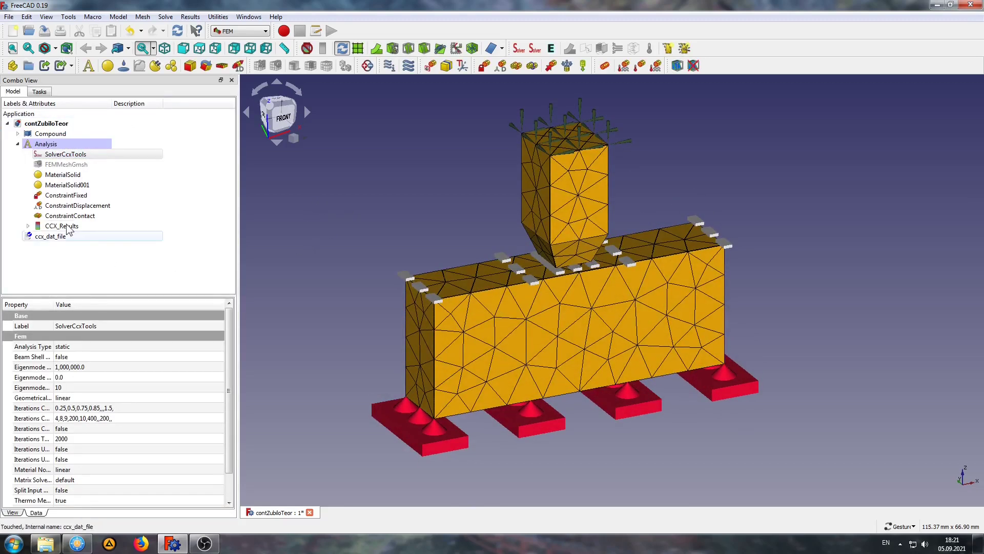
left_click(50, 133)
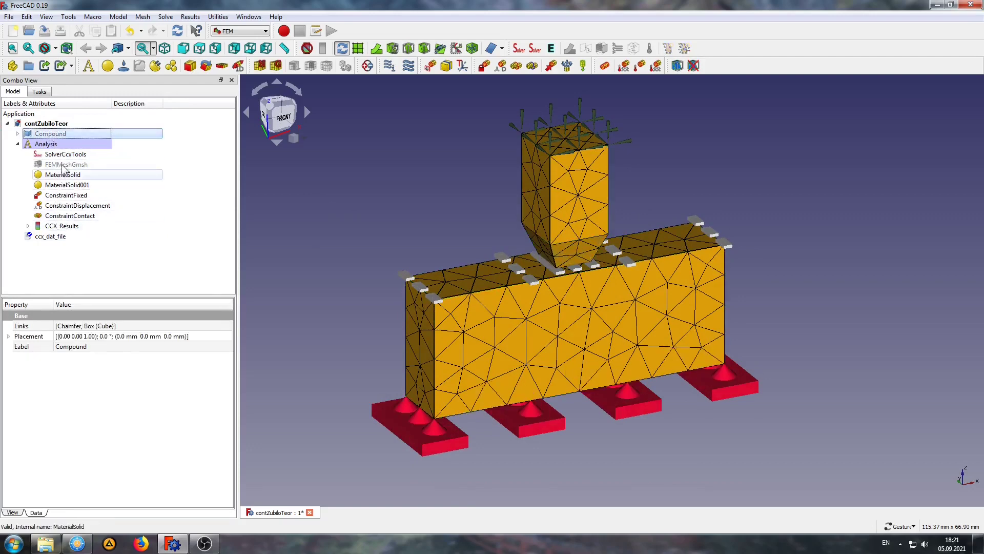
left_click(62, 155)
left_click(47, 144)
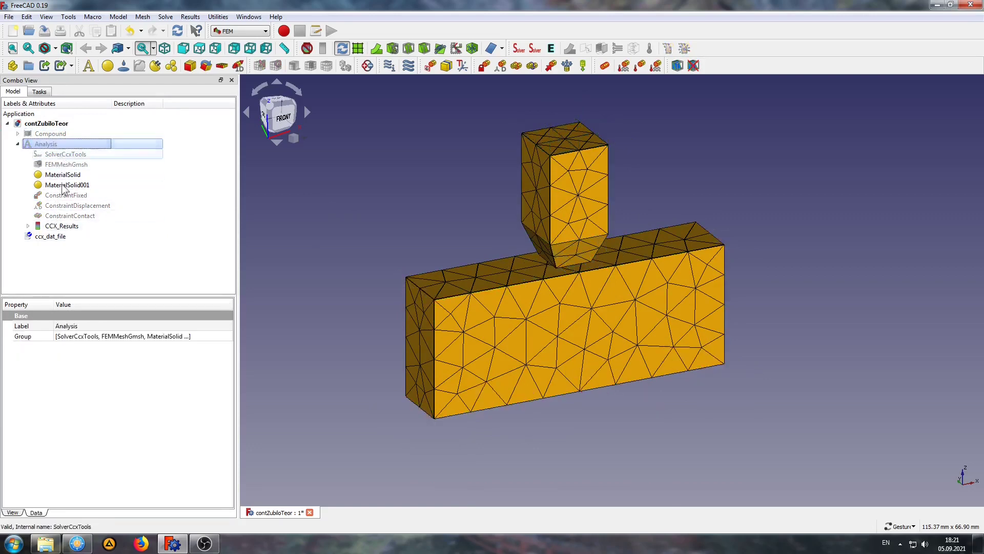
Step: Show CCX_Results as Max Shear Stress on the deformed shape with a raised factor
double_click(62, 226)
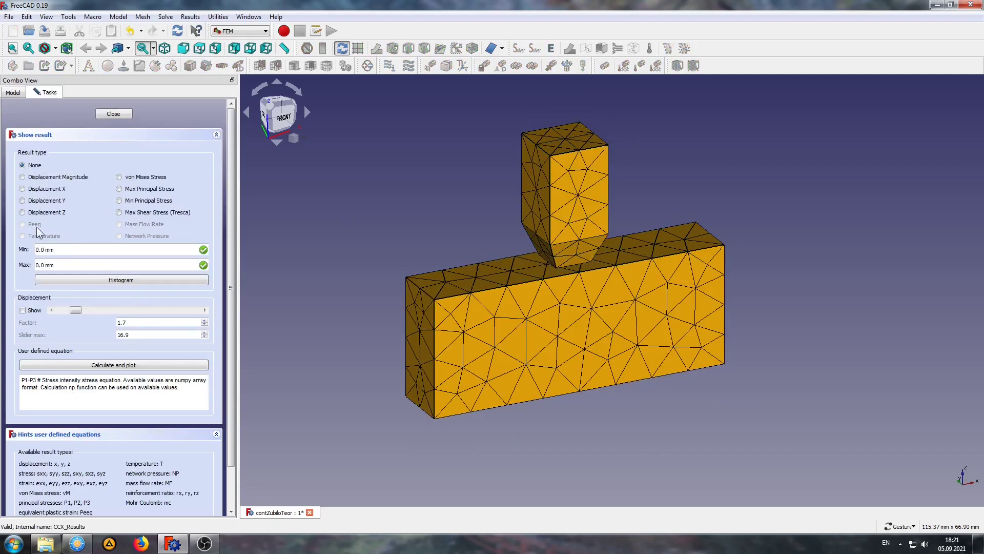
left_click(141, 212)
left_click(22, 310)
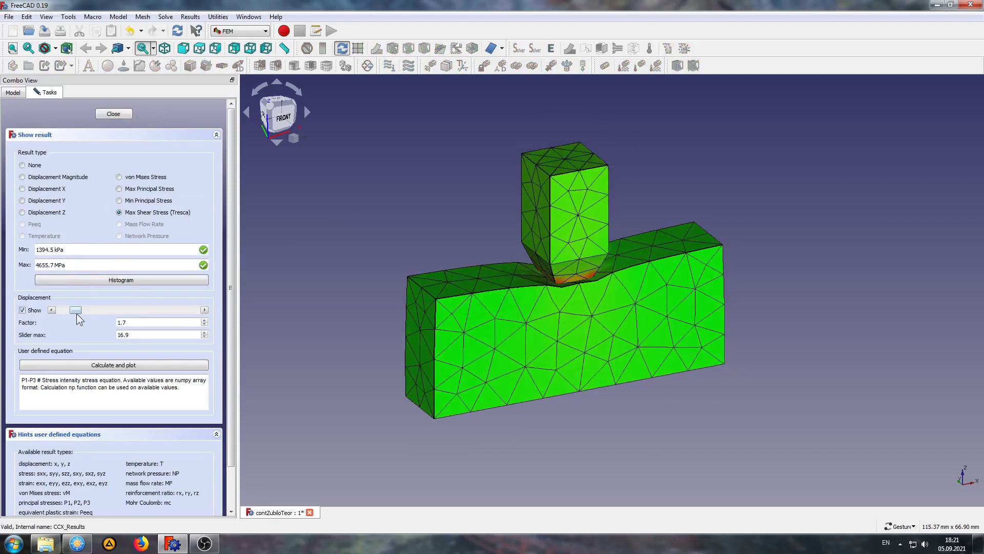
mouse_move(76, 310)
left_mouse_down()
mouse_move(91, 312)
mouse_move(64, 312)
mouse_move(84, 309)
left_mouse_up()
Step: Color the mesh by Displacement Z (-2.0 mm to 41.2 µm), inspect it, and close
left_click_drag(494, 158, 451, 159)
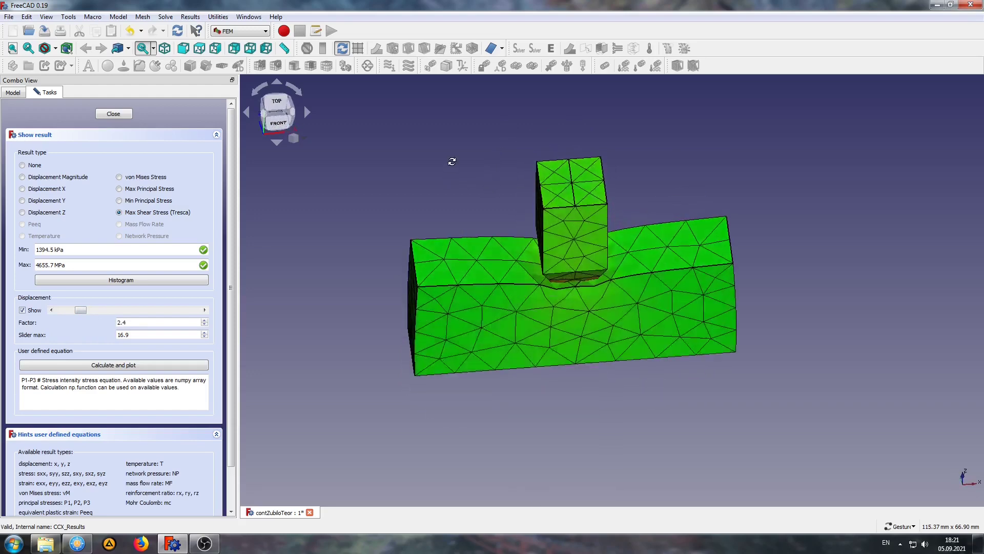
left_click(45, 214)
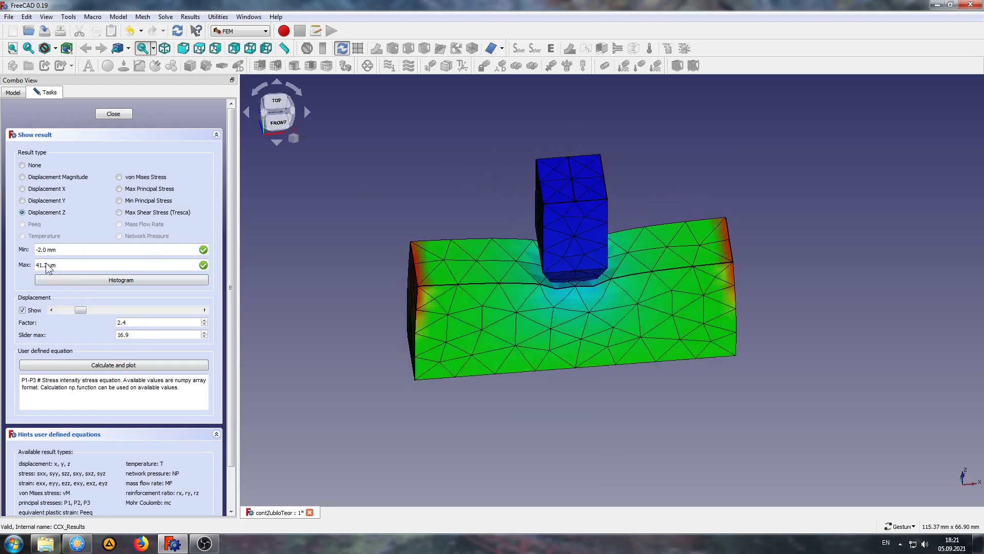
mouse_move(372, 271)
left_mouse_down()
mouse_move(364, 239)
mouse_move(575, 336)
left_mouse_up()
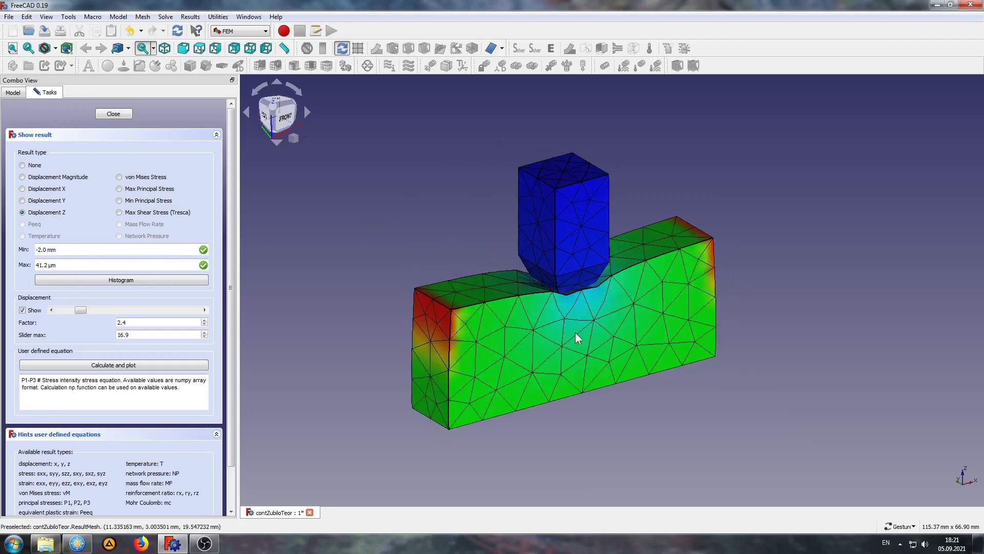
scroll(577, 334, "up", 3)
scroll(639, 280, "down", 1)
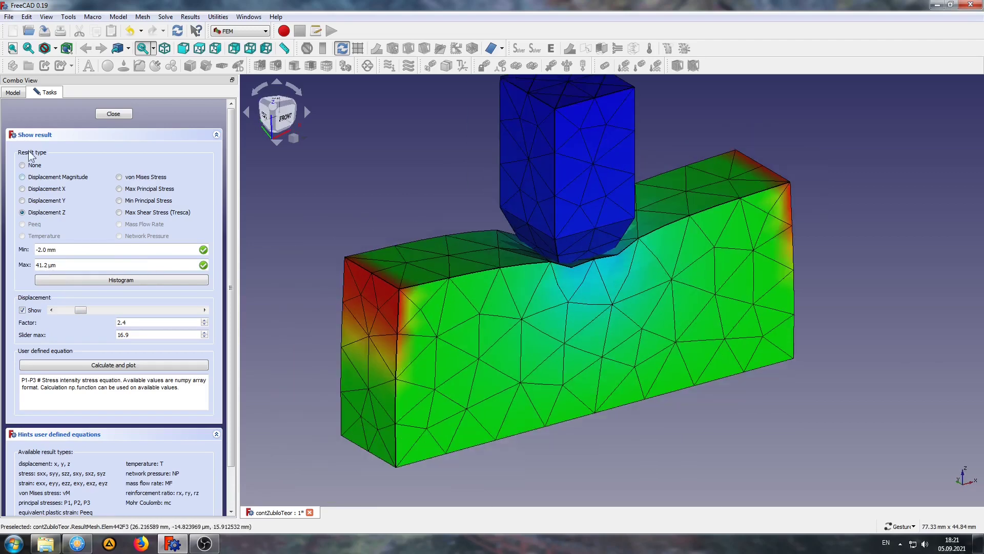
left_click(113, 114)
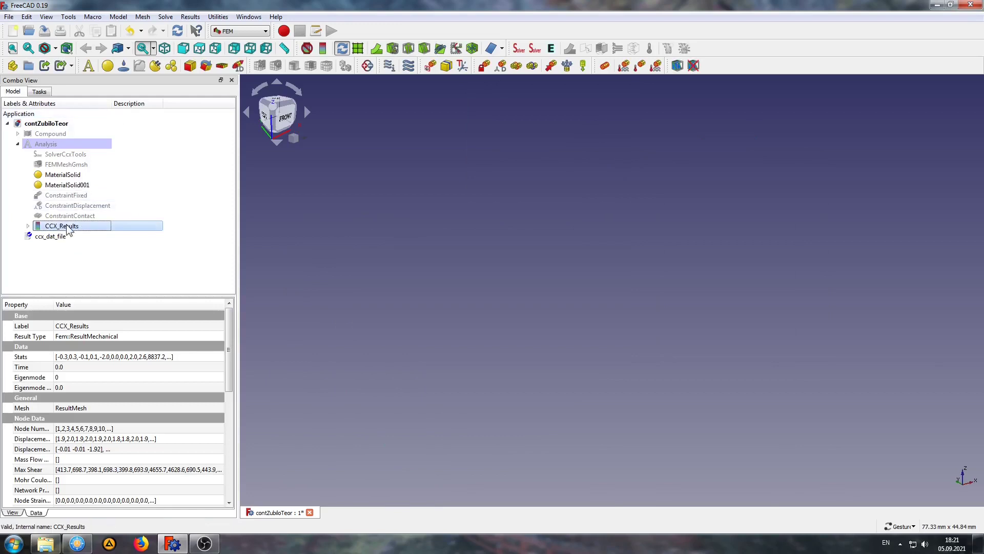
Step: Create a result pipeline with a plane Clip filter displayed as Surface
left_click(361, 50)
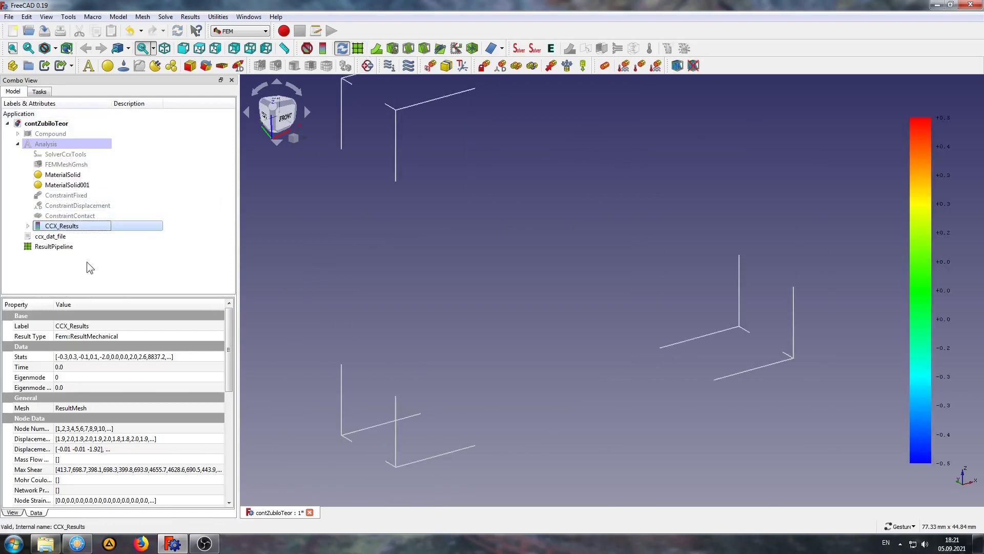
left_click(66, 248)
left_click(430, 66)
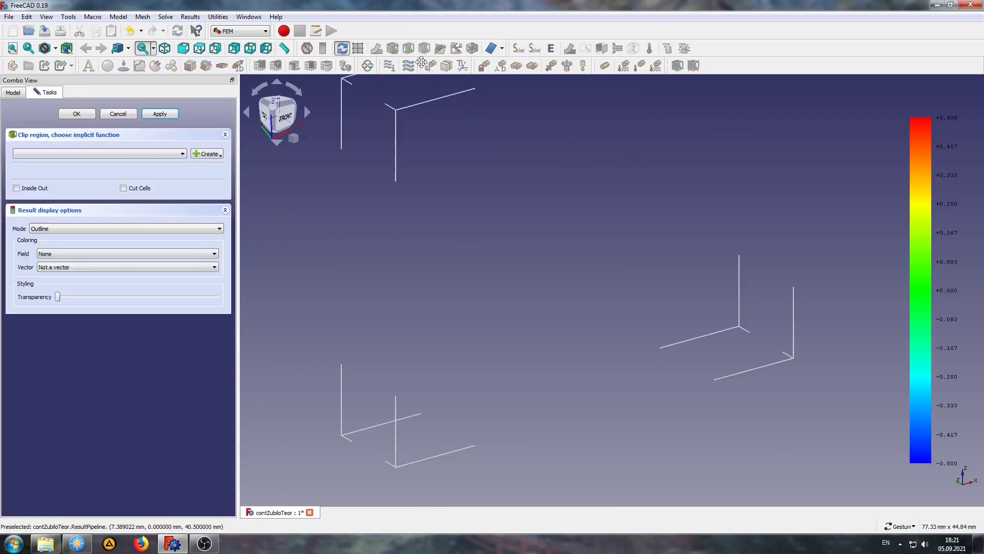
left_click(204, 154)
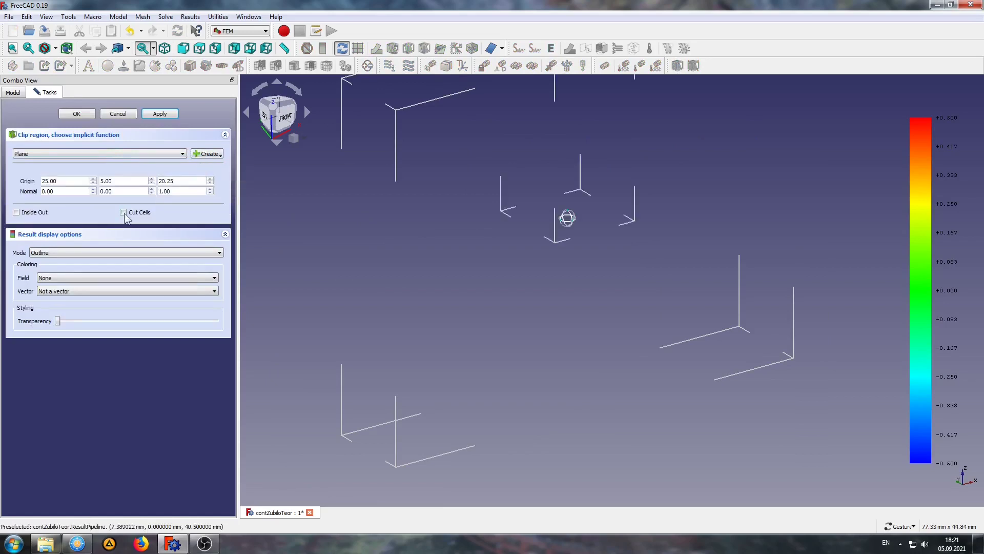
left_click(65, 252)
left_click(53, 274)
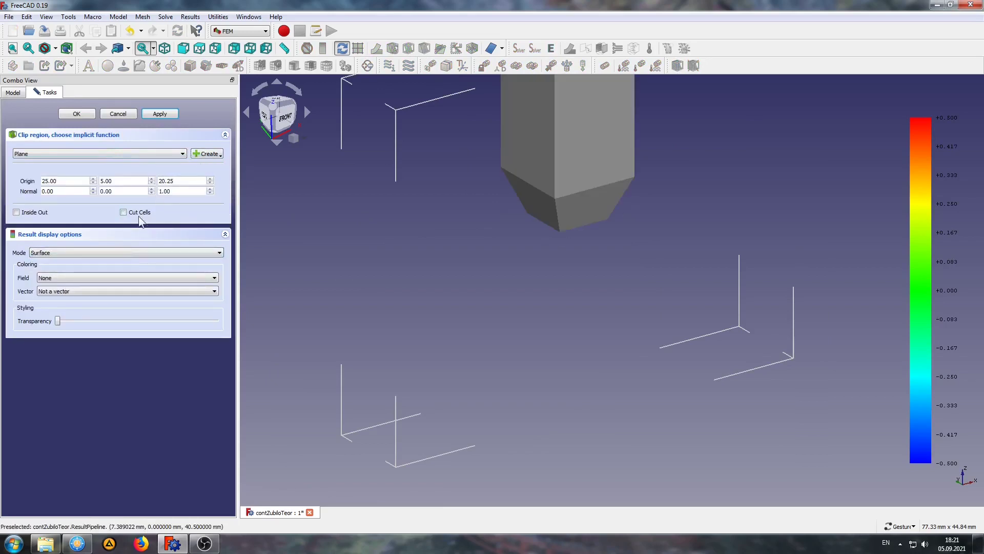
Step: Enable Cut Cells, set the clip plane normal to 0, 1, 0, and apply
left_click(123, 212)
left_click(16, 212)
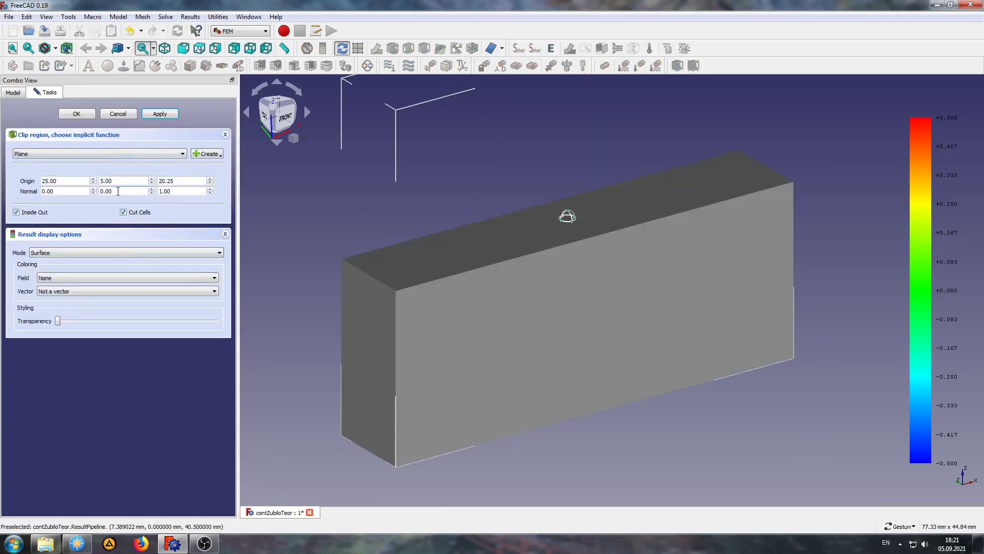
type("1")
key("Tab")
type("0")
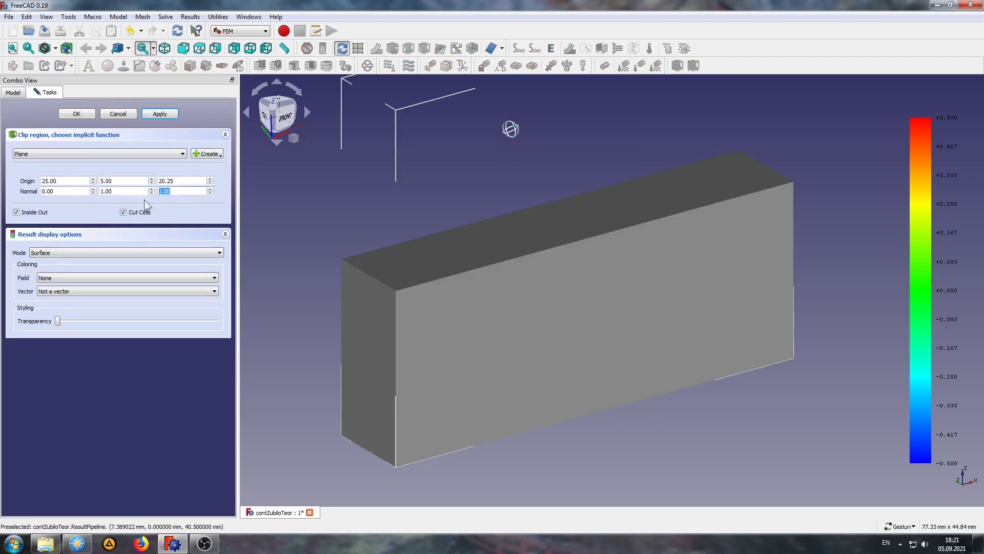
left_click(159, 114)
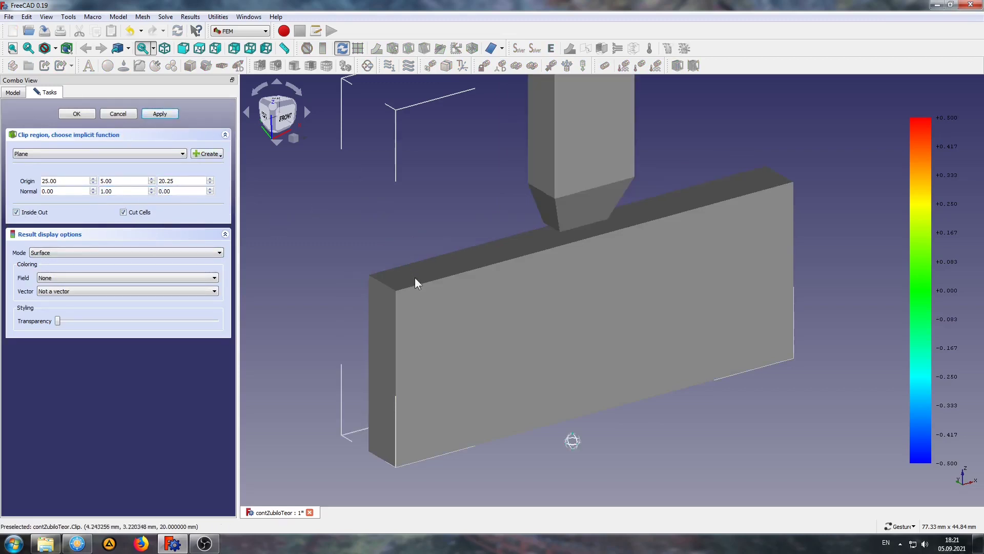
left_click(16, 211)
left_click_drag(505, 330, 452, 339)
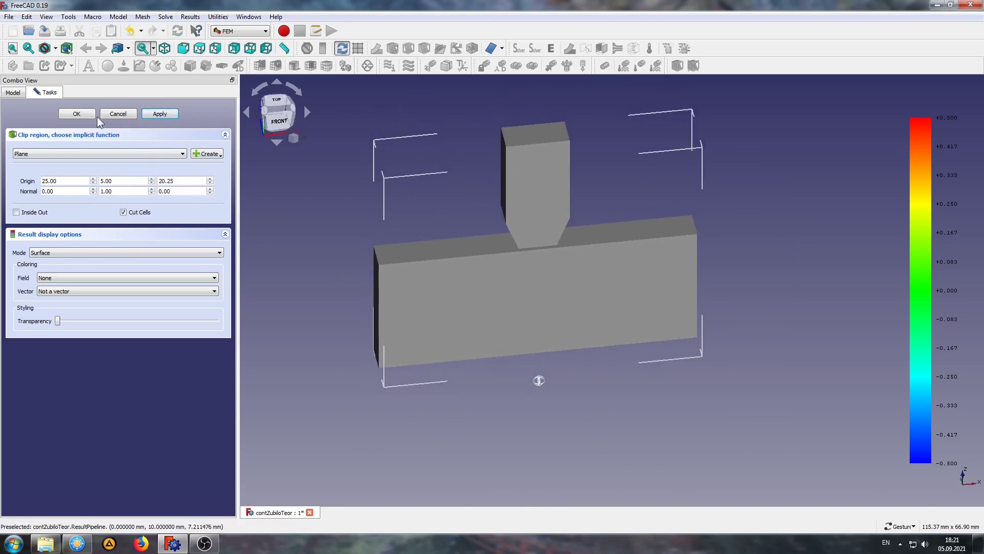
left_click(82, 114)
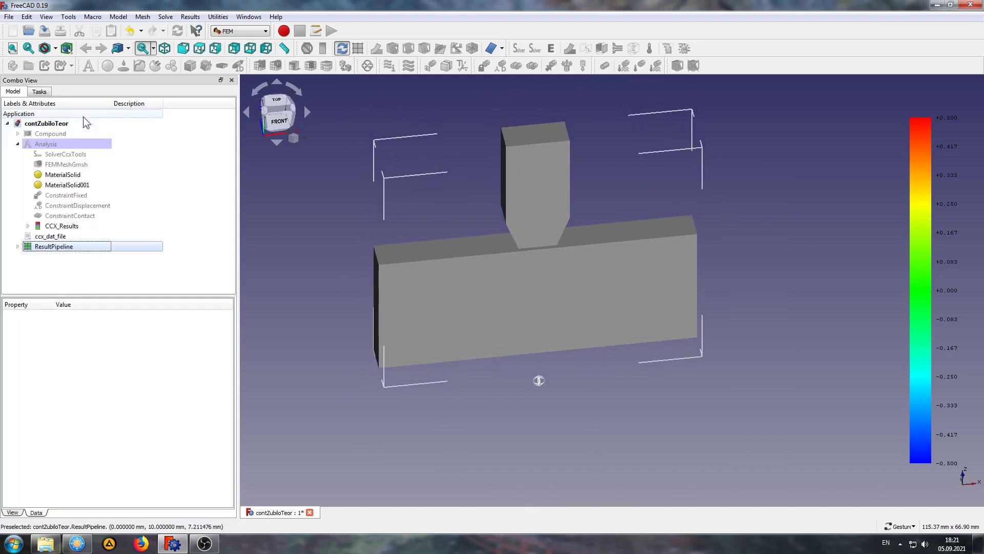
Step: Add a WarpVector filter shown as Surface and hide the Clip filter result
left_click(377, 49)
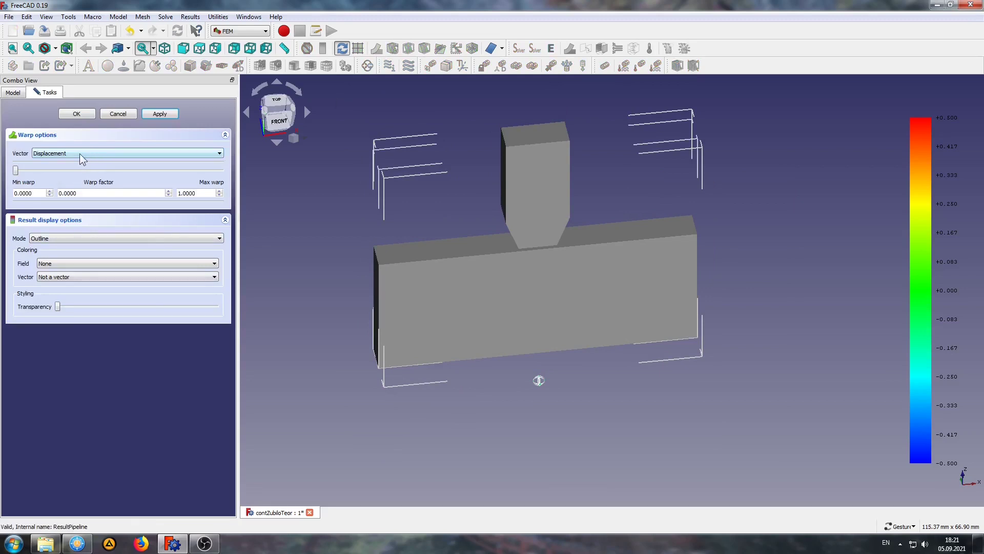
left_click(12, 92)
left_click(17, 247)
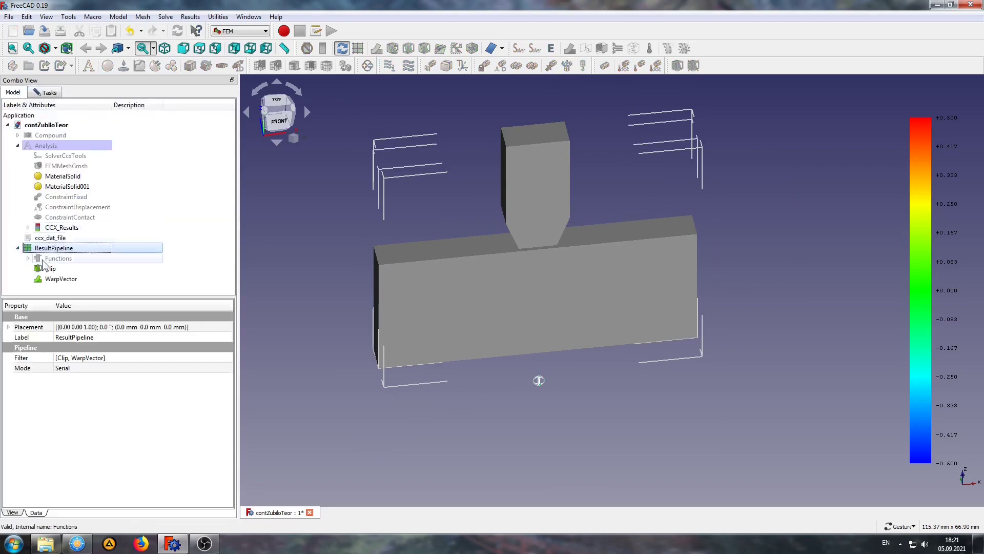
left_click(50, 269)
key("space")
left_click(49, 92)
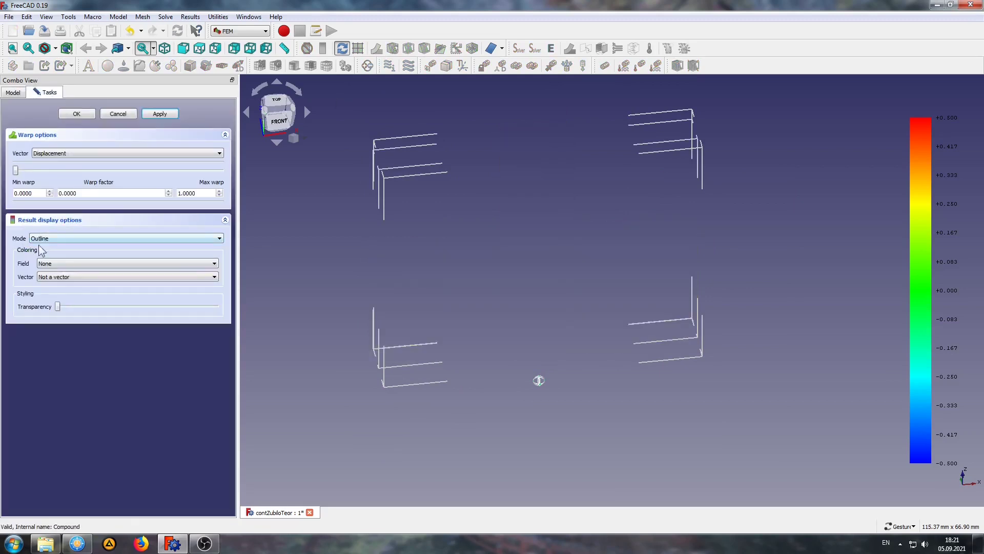
left_click(54, 239)
left_click(51, 260)
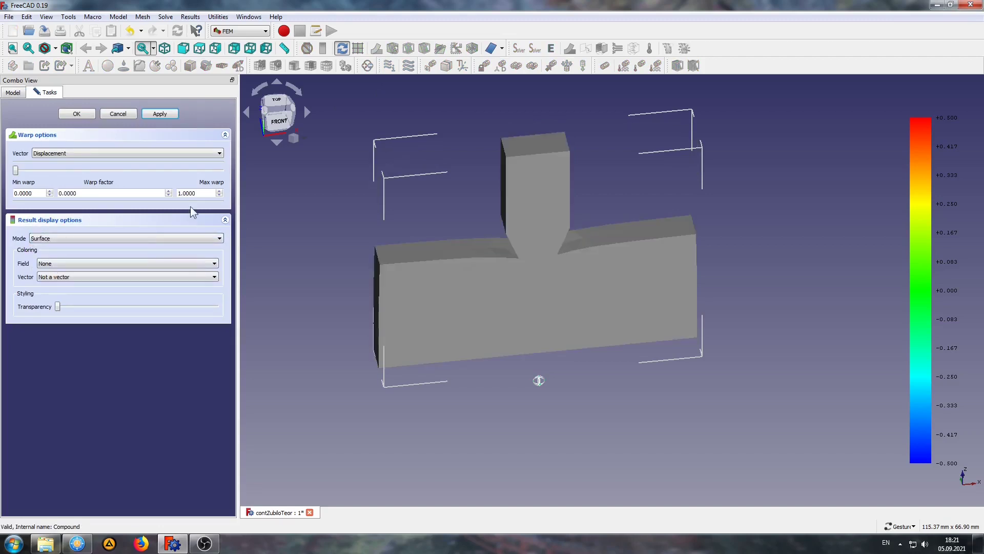
Step: Set warp factor 1.5 and color the result by Displacement Z
left_click(194, 193)
type("1.5000")
left_click_drag(16, 171, 242, 180)
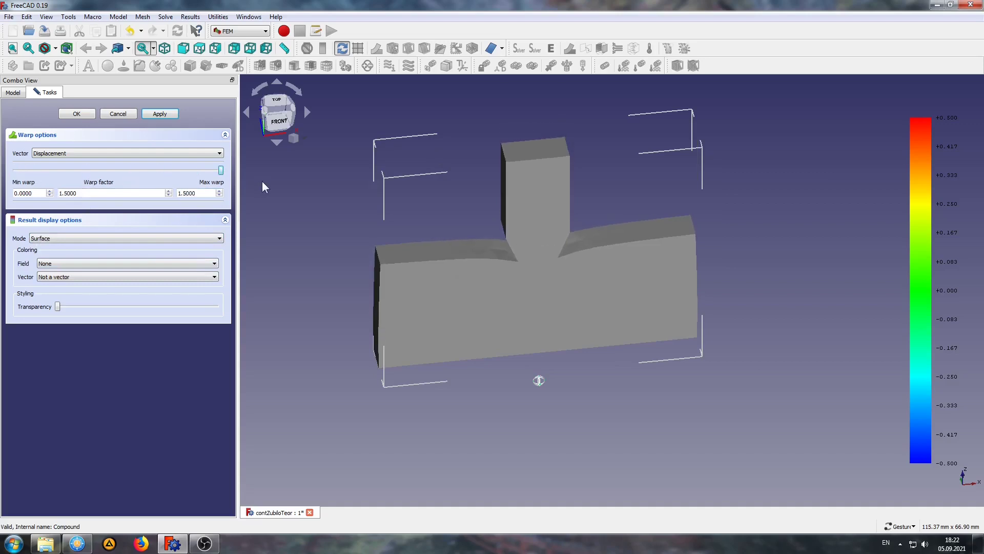
left_click(61, 262)
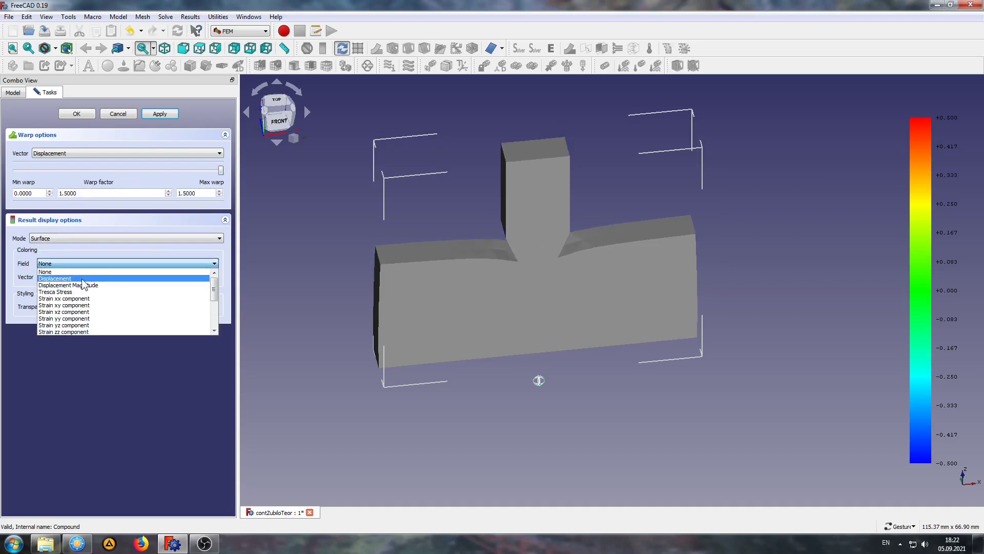
left_click(77, 279)
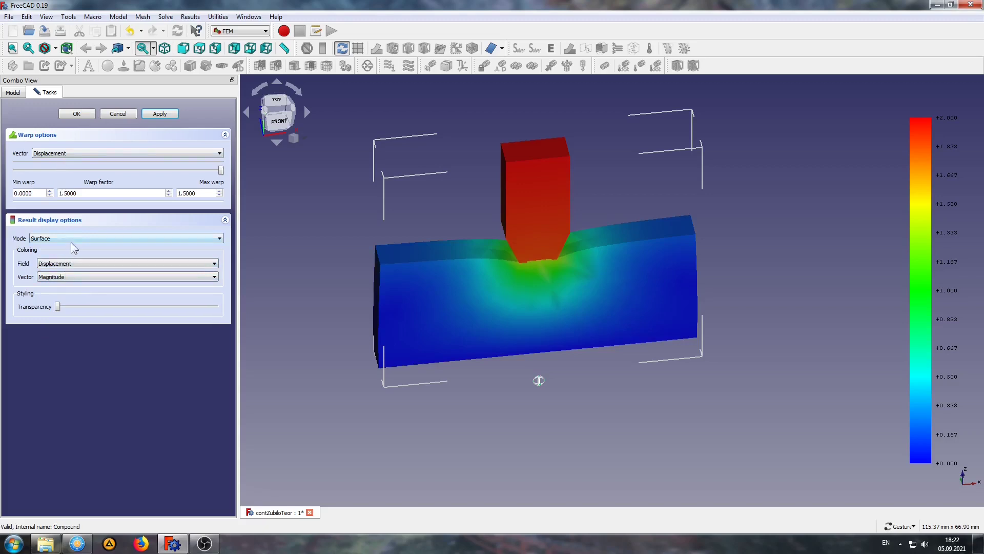
left_click(72, 275)
left_click(45, 303)
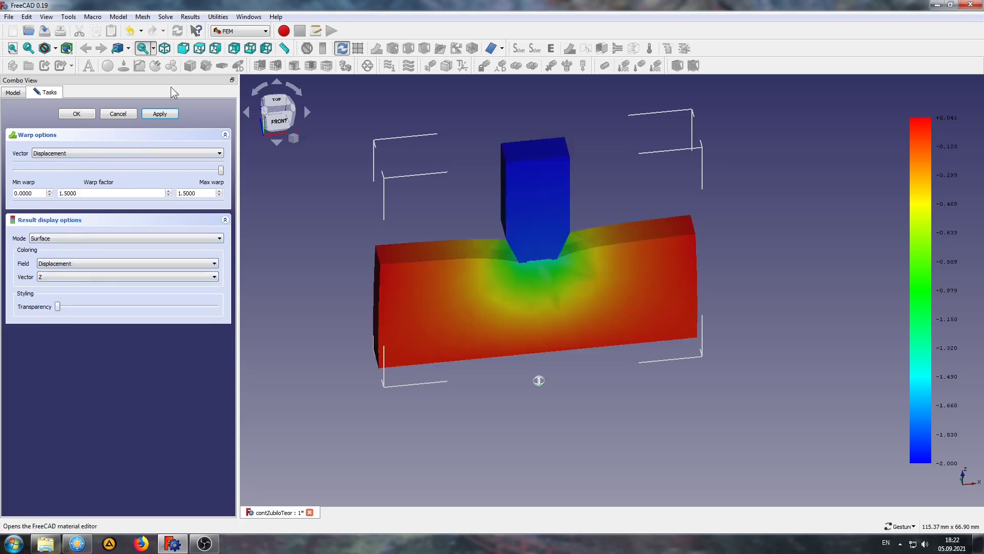
left_click(77, 114)
key("1")
scroll(562, 255, "up", 2)
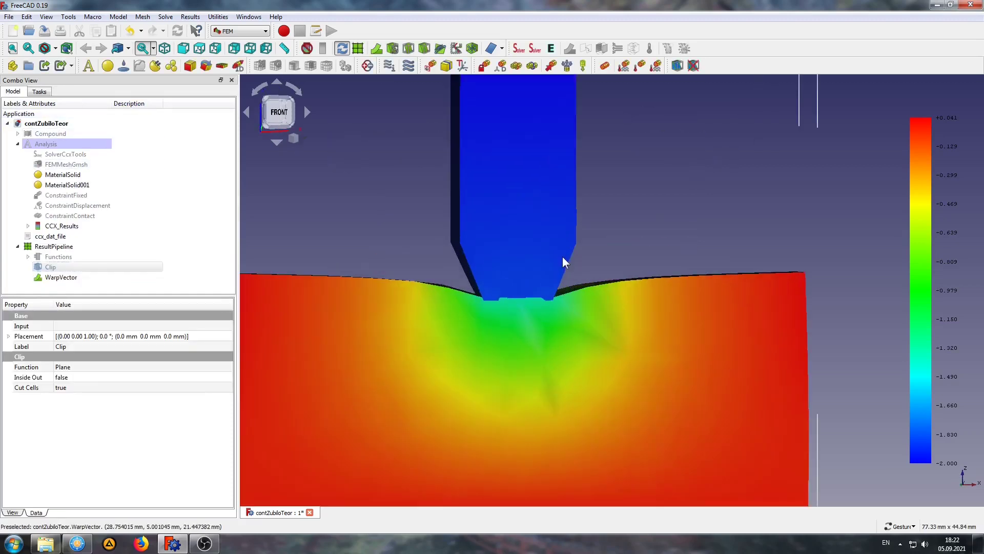
scroll(564, 259, "up", 2)
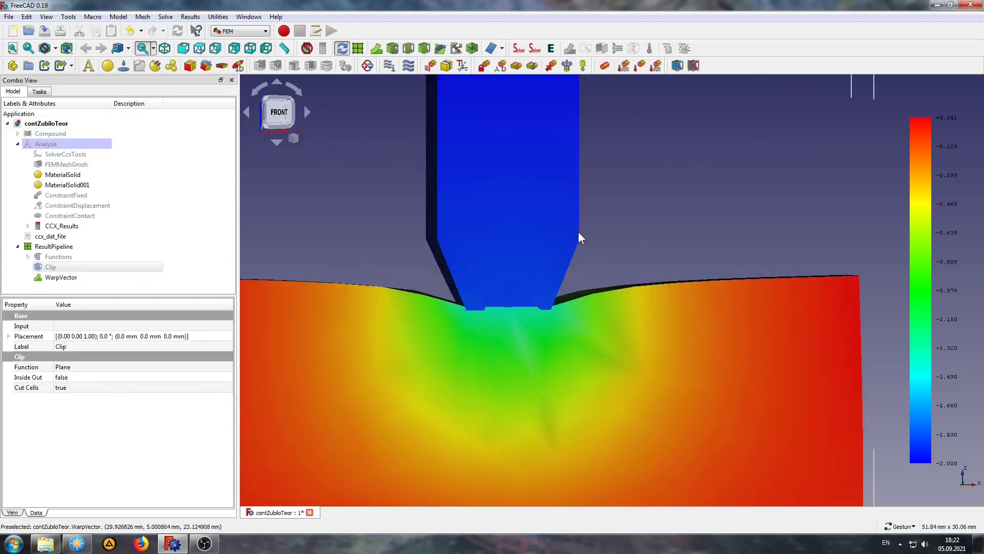
left_click_drag(525, 192, 569, 219)
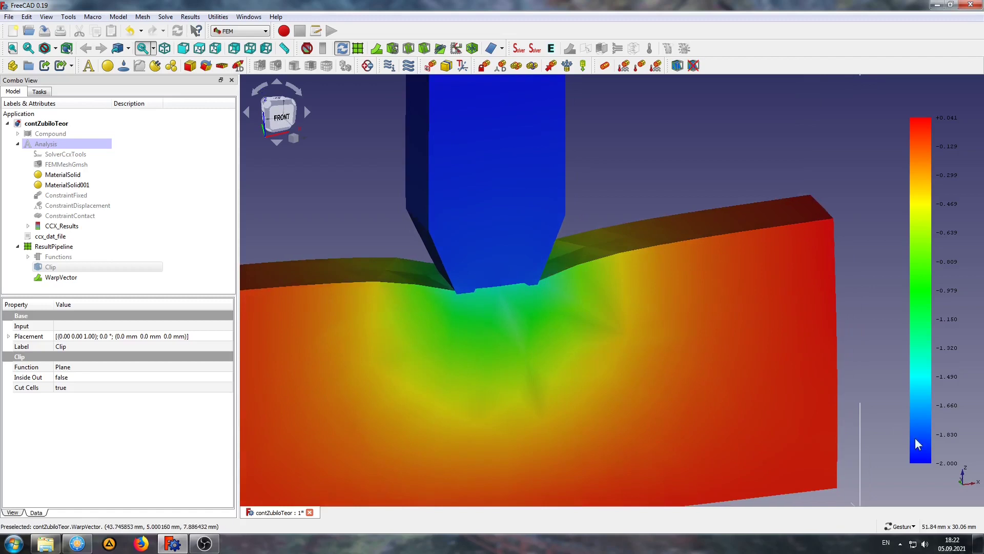
scroll(478, 291, "up", 2)
scroll(539, 298, "up", 6)
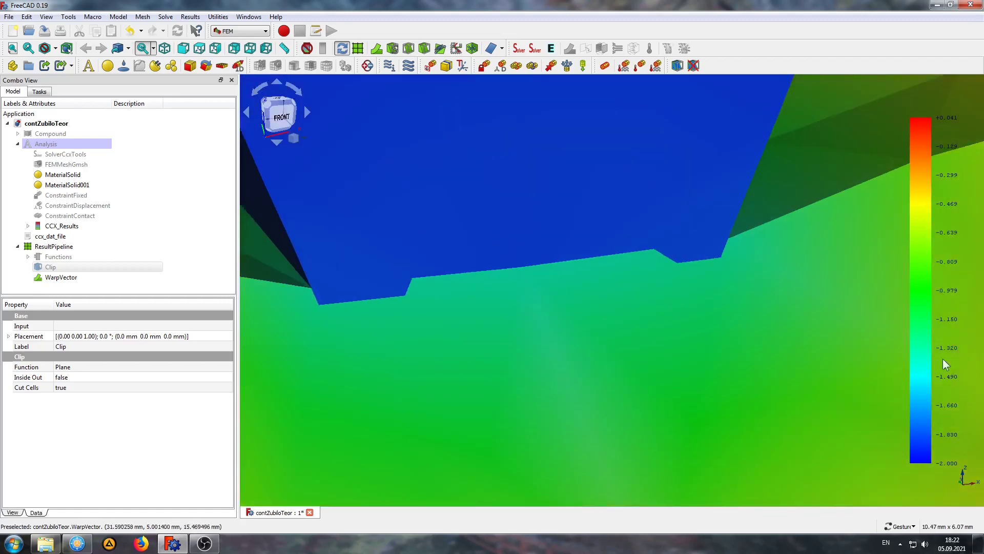
scroll(509, 320, "down", 2)
scroll(509, 320, "down", 3)
scroll(510, 320, "down", 3)
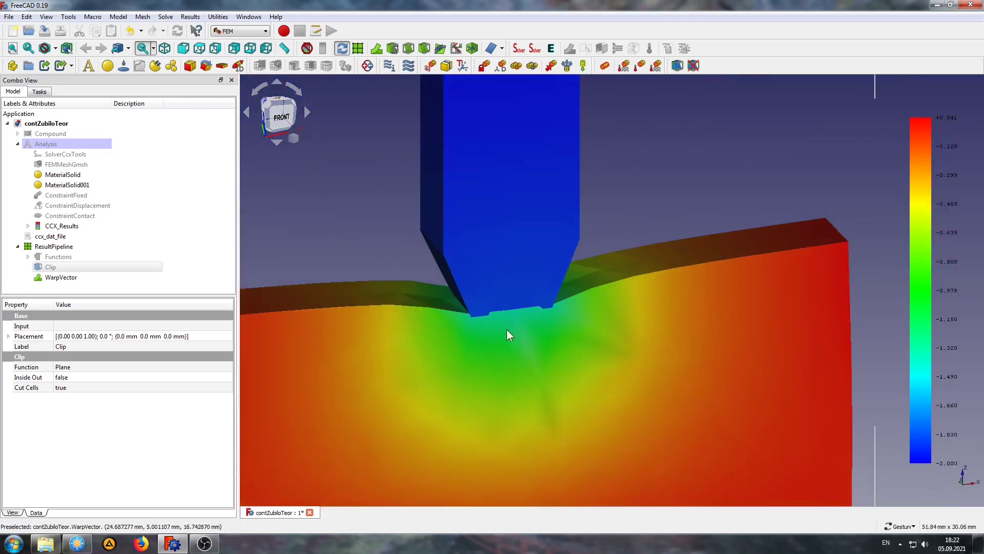
left_click_drag(506, 330, 517, 322)
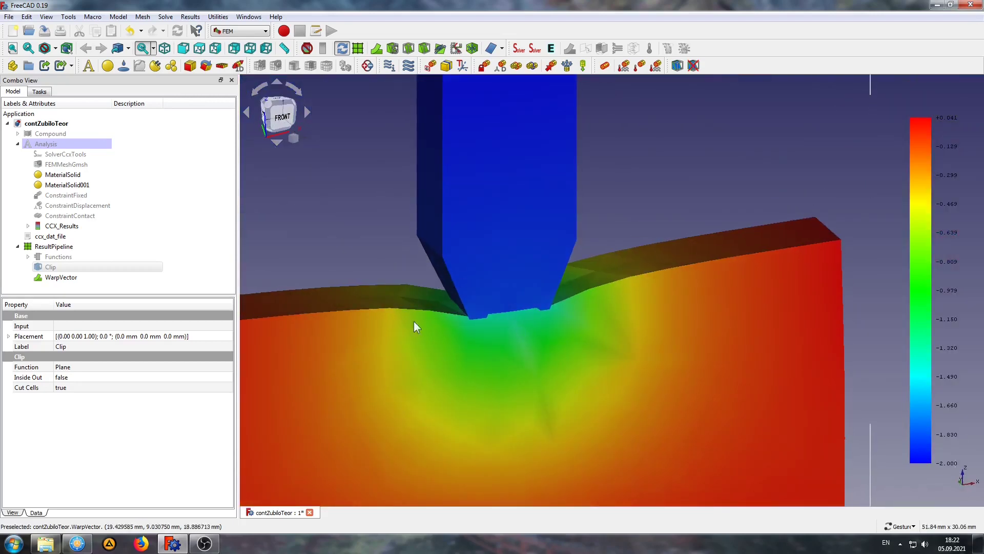
left_click_drag(616, 322, 610, 340)
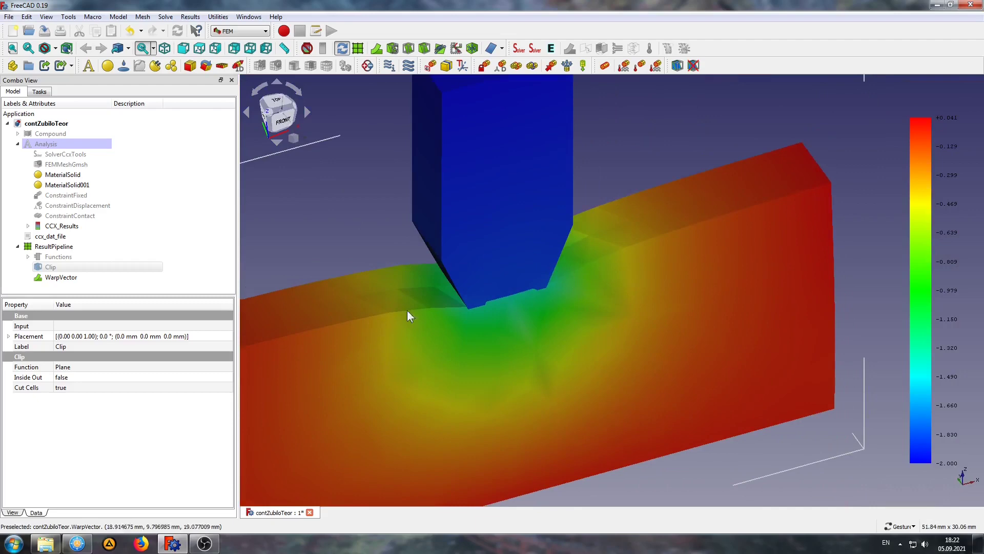
scroll(517, 341, "down", 2)
mouse_move(527, 352)
left_mouse_down()
mouse_move(511, 301)
mouse_move(411, 305)
mouse_move(415, 321)
left_mouse_up()
scroll(600, 291, "up", 2)
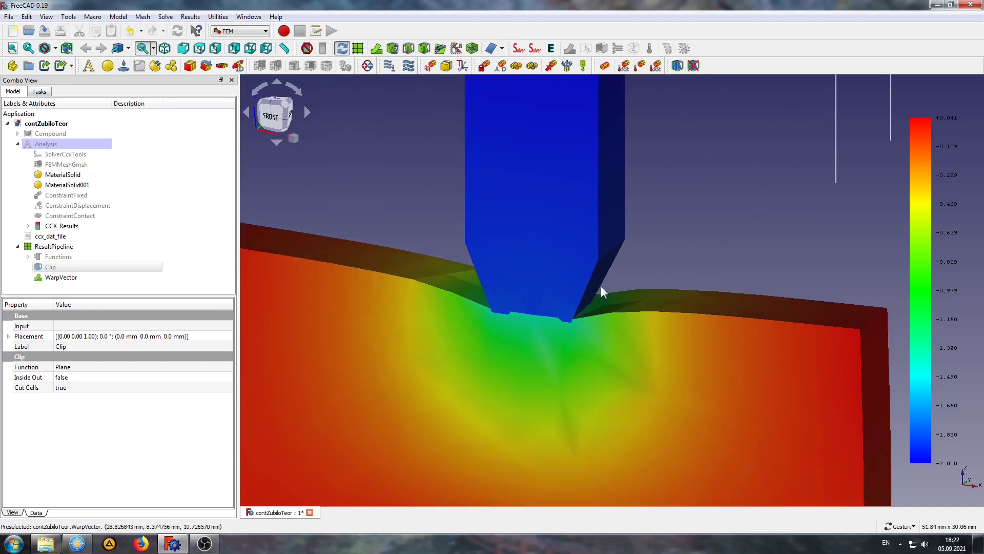
left_click_drag(466, 278, 486, 313)
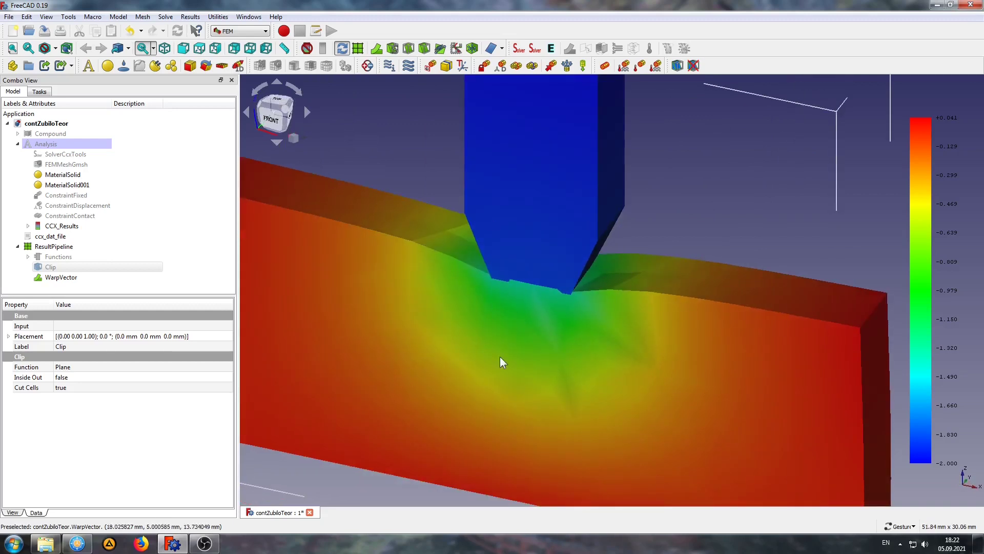
right_click_drag(526, 324, 490, 345)
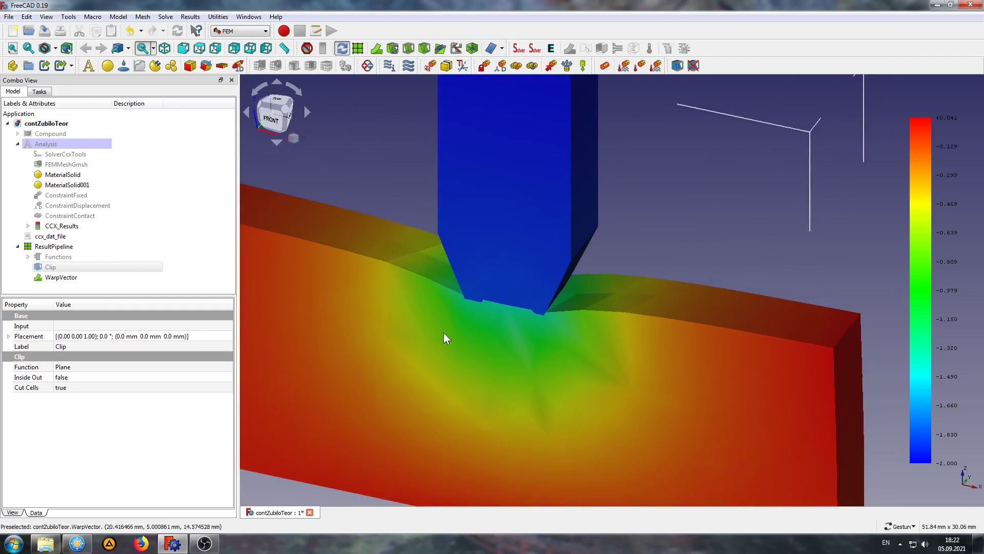
key("1")
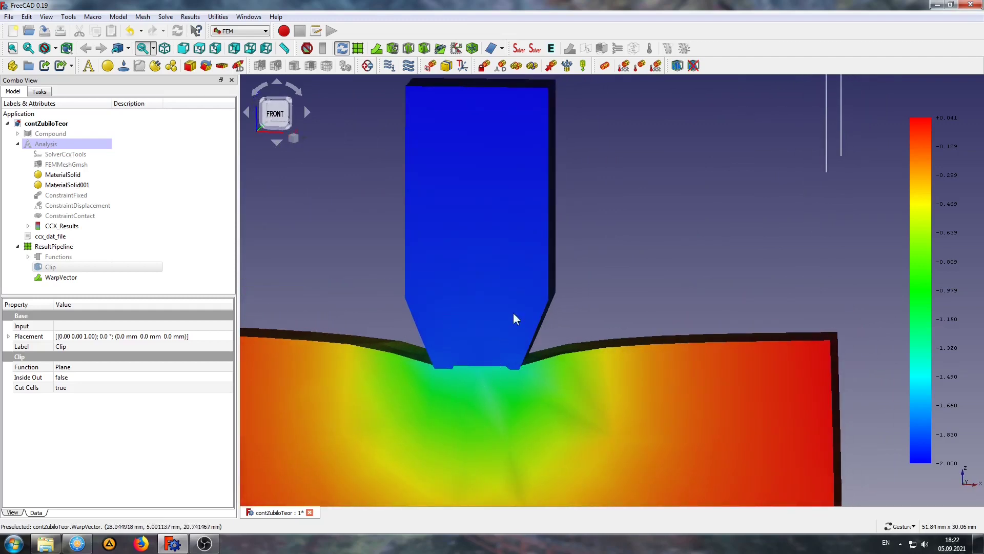
left_click_drag(509, 296, 508, 329)
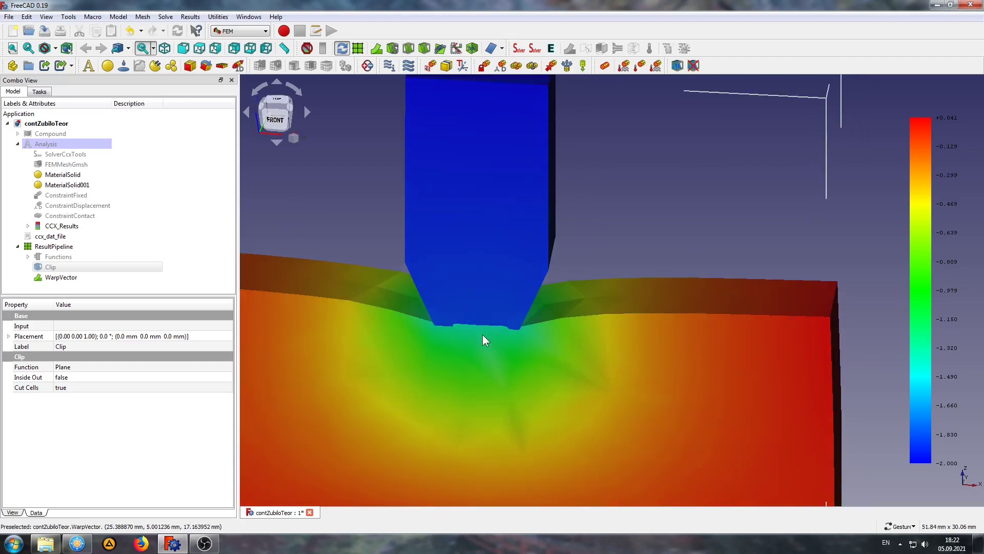
left_click_drag(482, 334, 513, 324)
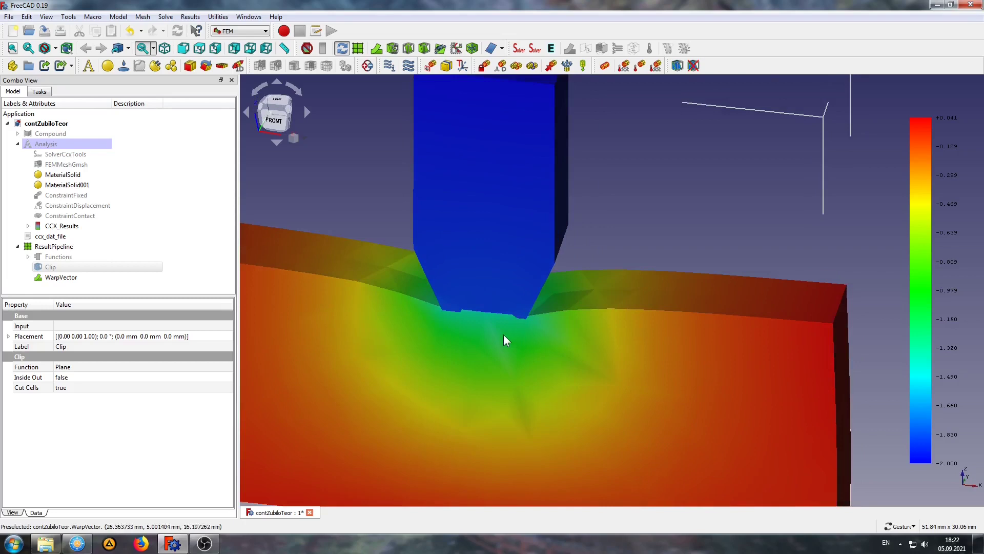
scroll(502, 328, "down", 3)
scroll(527, 302, "down", 1)
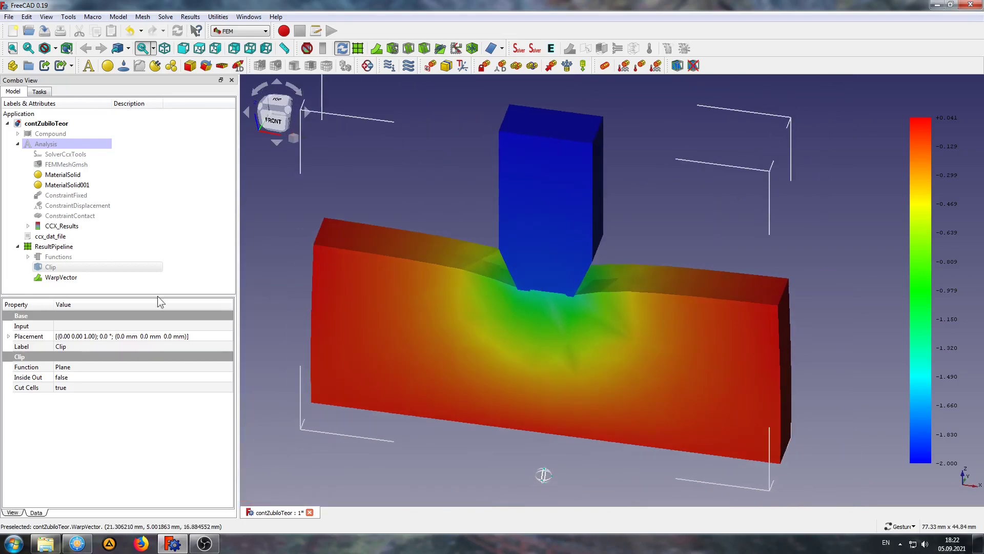
left_click(43, 249)
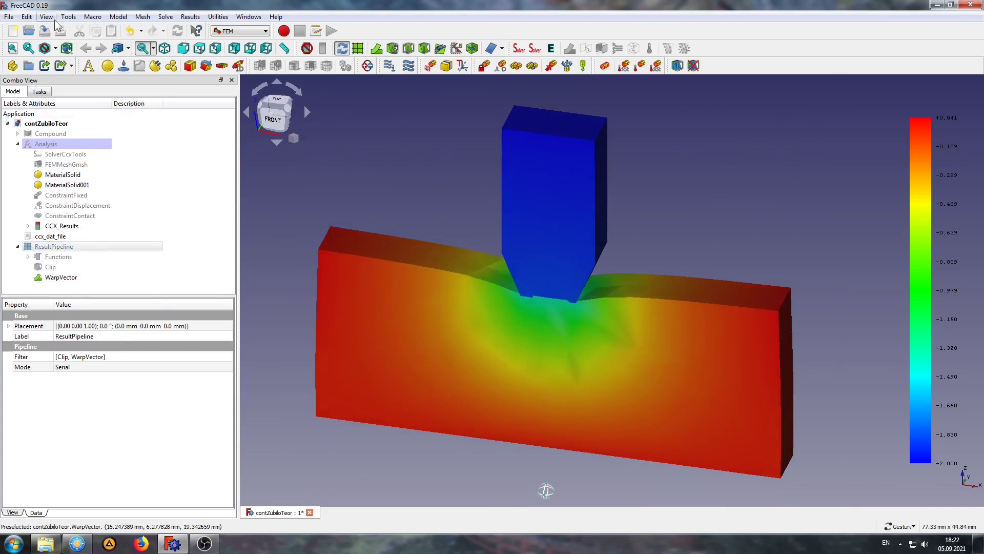
Step: Save the Z-displacement view as PNG image 002 in D:\test
left_click(68, 16)
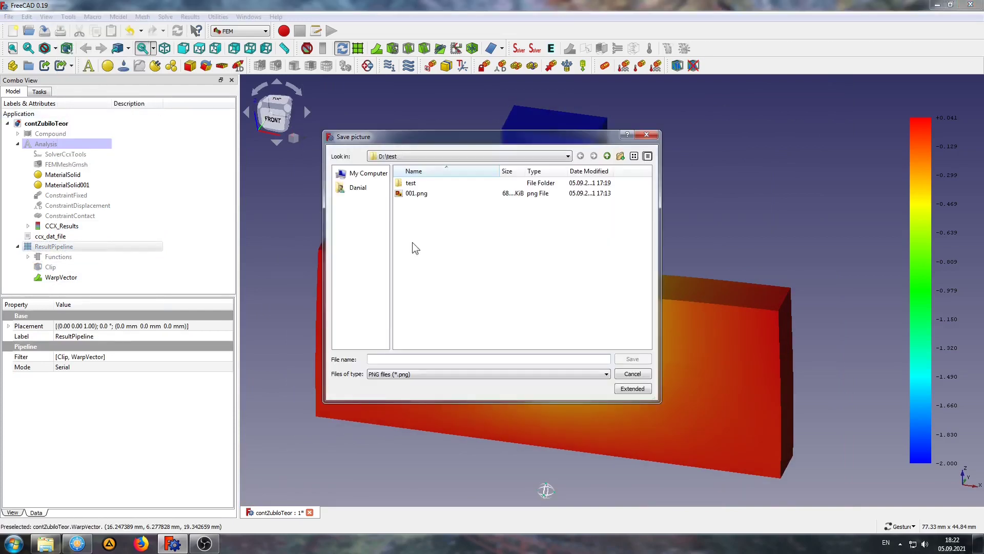
type("001")
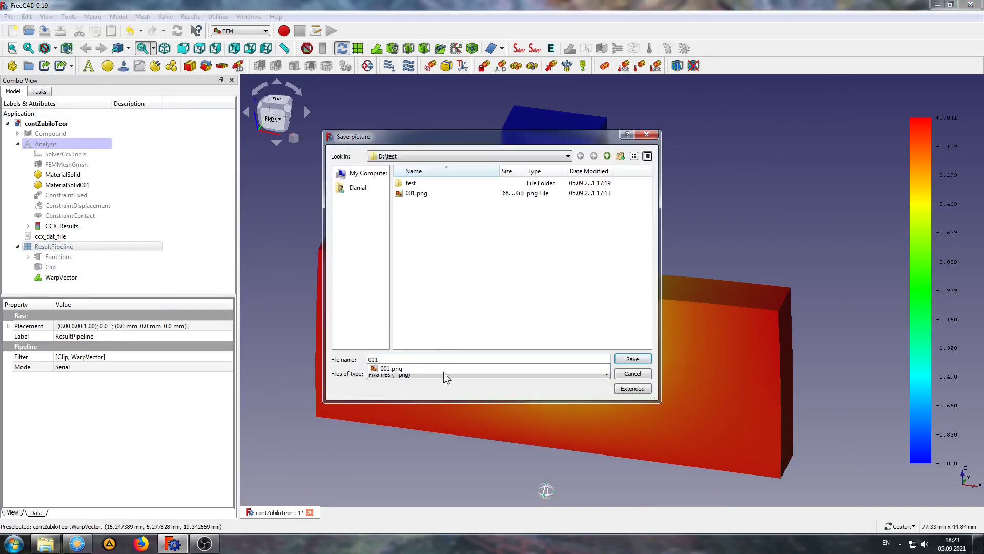
type("2")
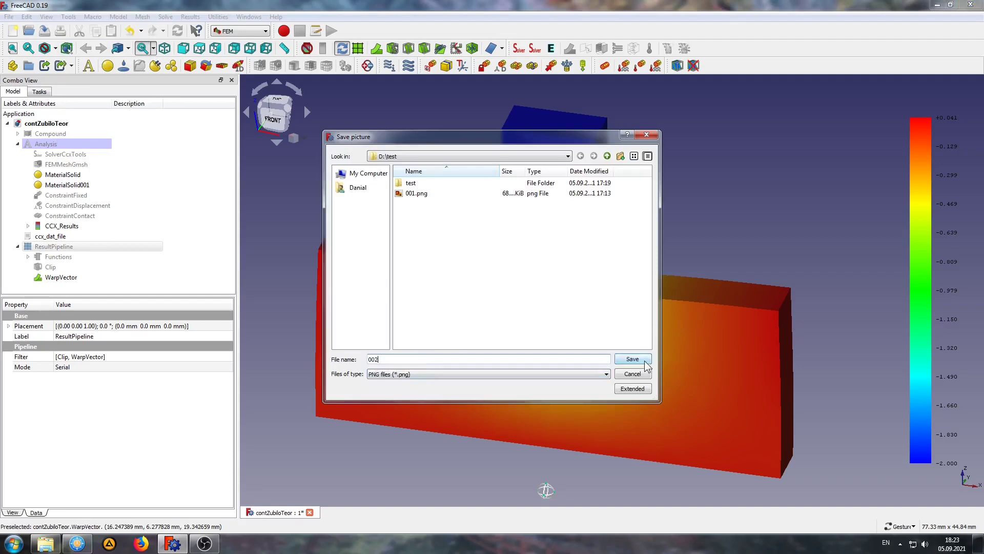
left_click(633, 359)
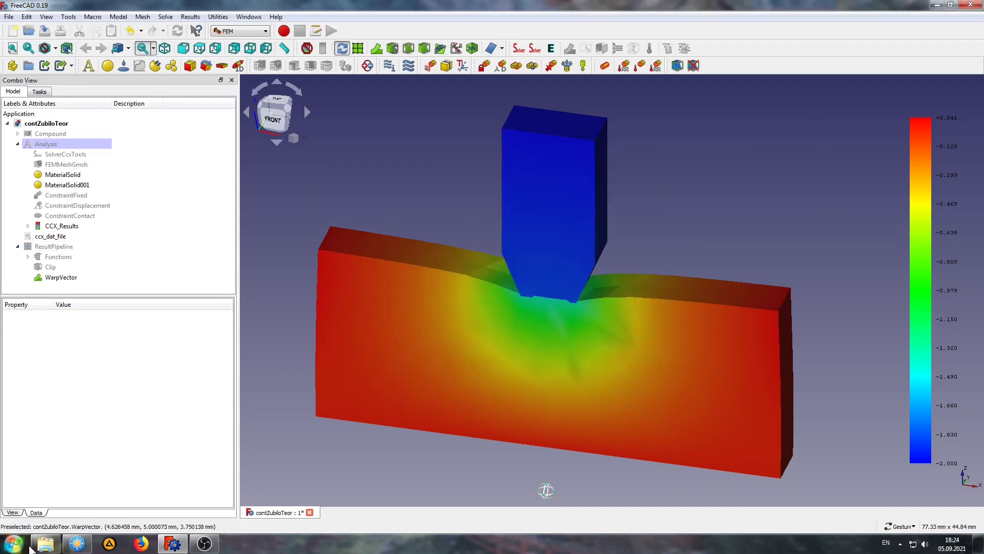
Step: Open images 001 and 002 from the test folder in Windows Photo Viewer
left_click(44, 547)
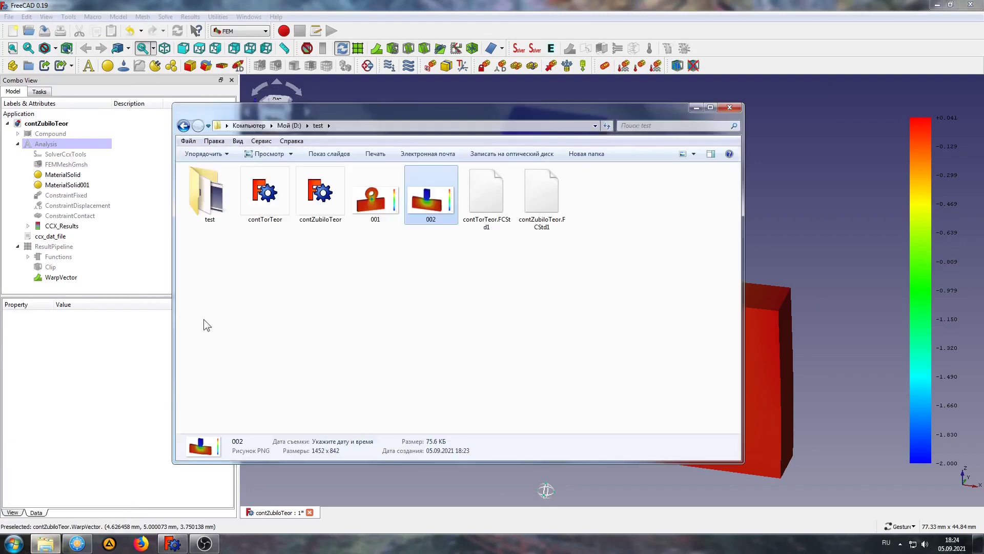
double_click(378, 198)
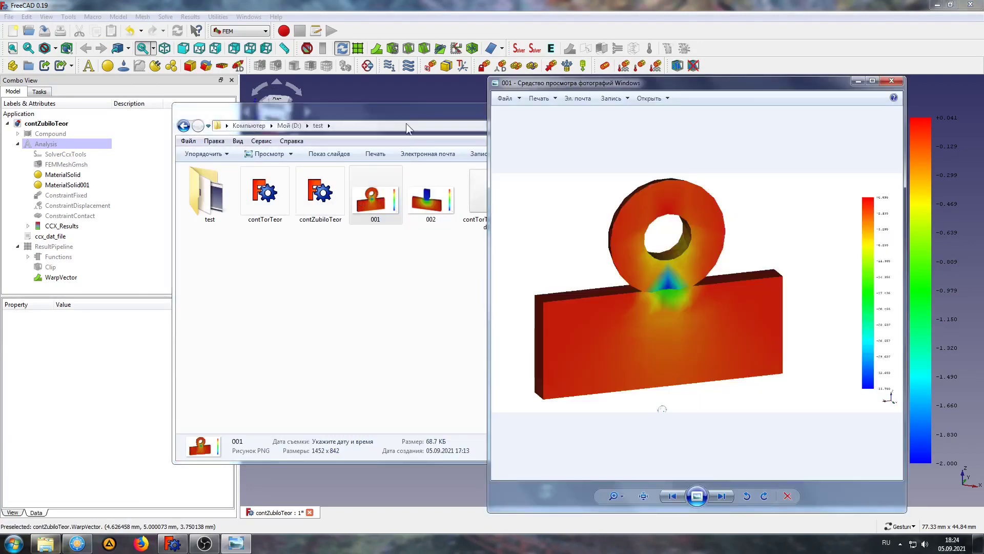
left_click(431, 191)
double_click(430, 195)
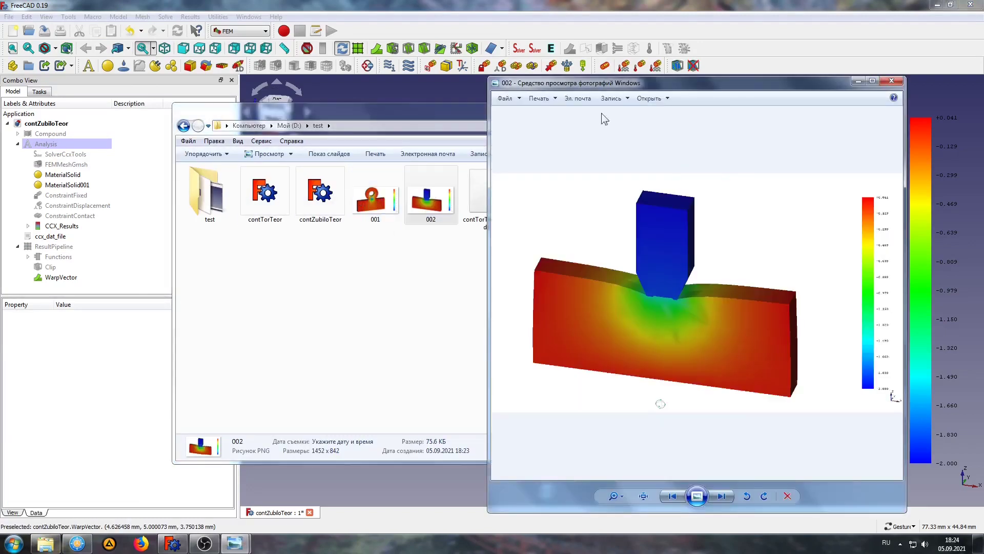
Step: Arrange the 002 and 001 image windows side by side
left_click_drag(593, 80, 134, 76)
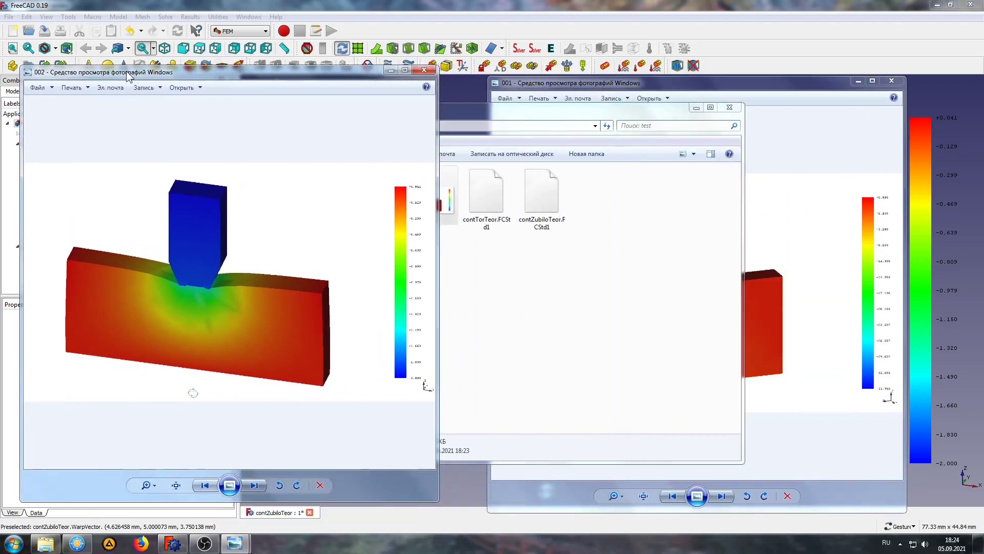
left_click(535, 87)
left_click_drag(534, 86, 503, 71)
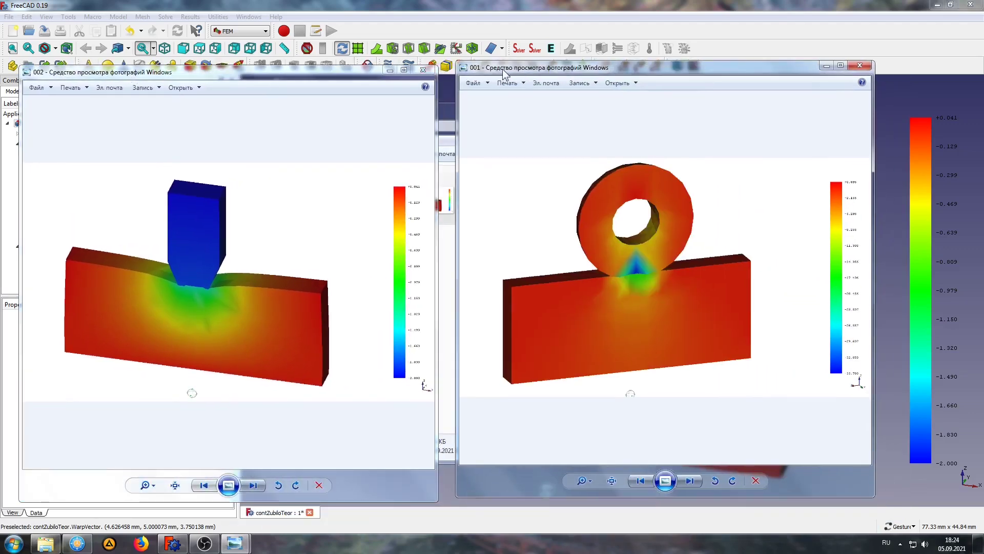